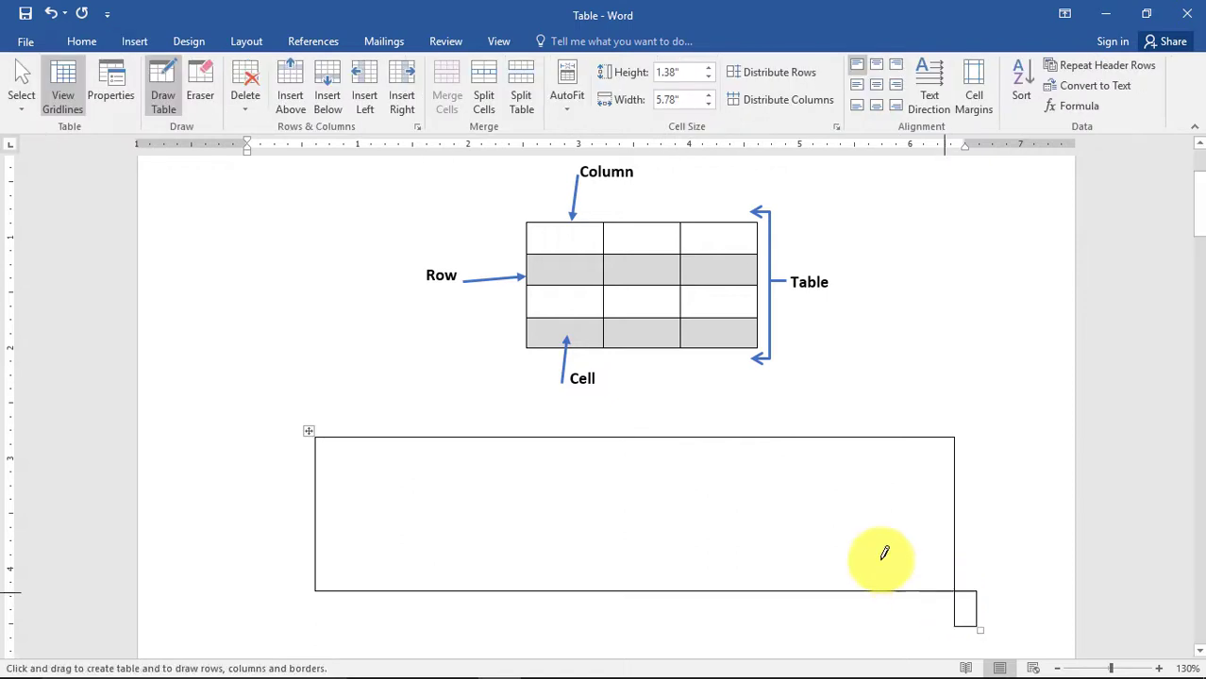
Step: Draw four vertical and two horizontal lines inside the empty table frame to divide it into five columns and three rows
mouse_move(369, 432)
mouse_down()
mouse_move(359, 512)
mouse_move(369, 566)
mouse_up()
drag(512, 436, 510, 580)
drag(663, 436, 663, 585)
drag(803, 437, 800, 580)
mouse_move(319, 461)
mouse_down()
mouse_move(924, 477)
mouse_move(942, 461)
mouse_move(934, 469)
mouse_up()
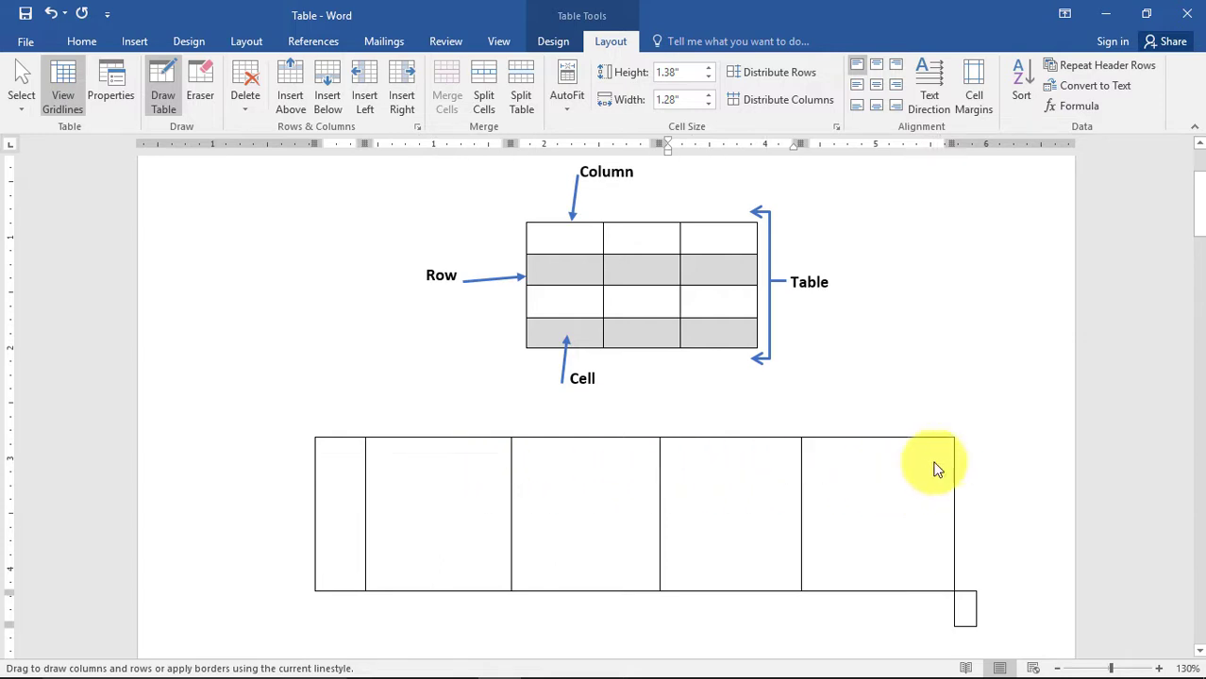
mouse_move(320, 519)
mouse_down()
mouse_move(843, 507)
mouse_move(930, 521)
mouse_up()
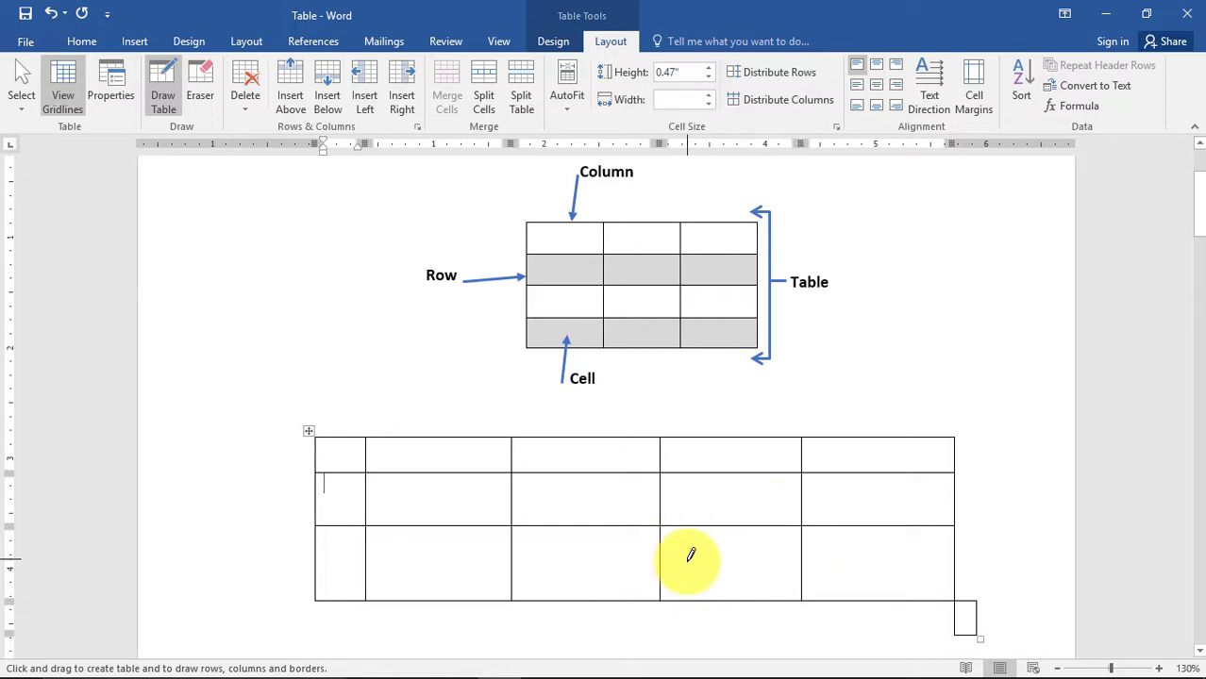
Step: Draw a small nested cell in the top row's fourth cell and a vertical divider through the fifth column's upper two rows
mouse_move(731, 441)
mouse_down()
mouse_move(730, 459)
mouse_move(757, 476)
mouse_move(734, 449)
mouse_move(792, 457)
mouse_up()
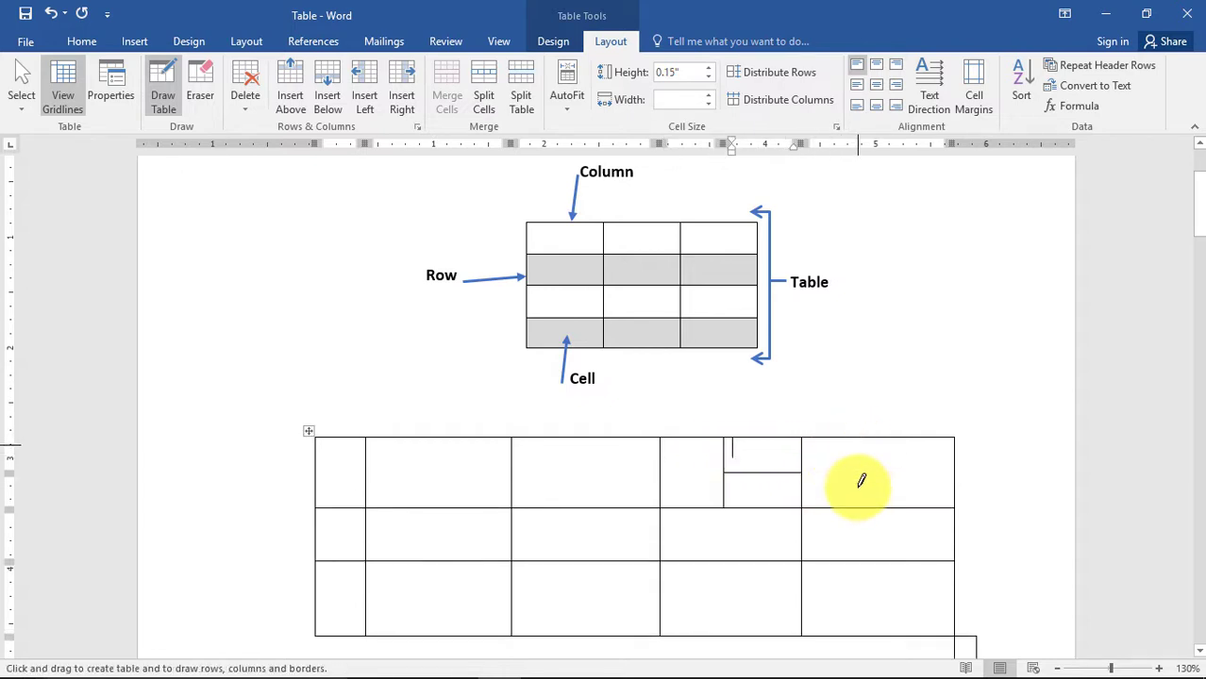
drag(861, 481, 860, 517)
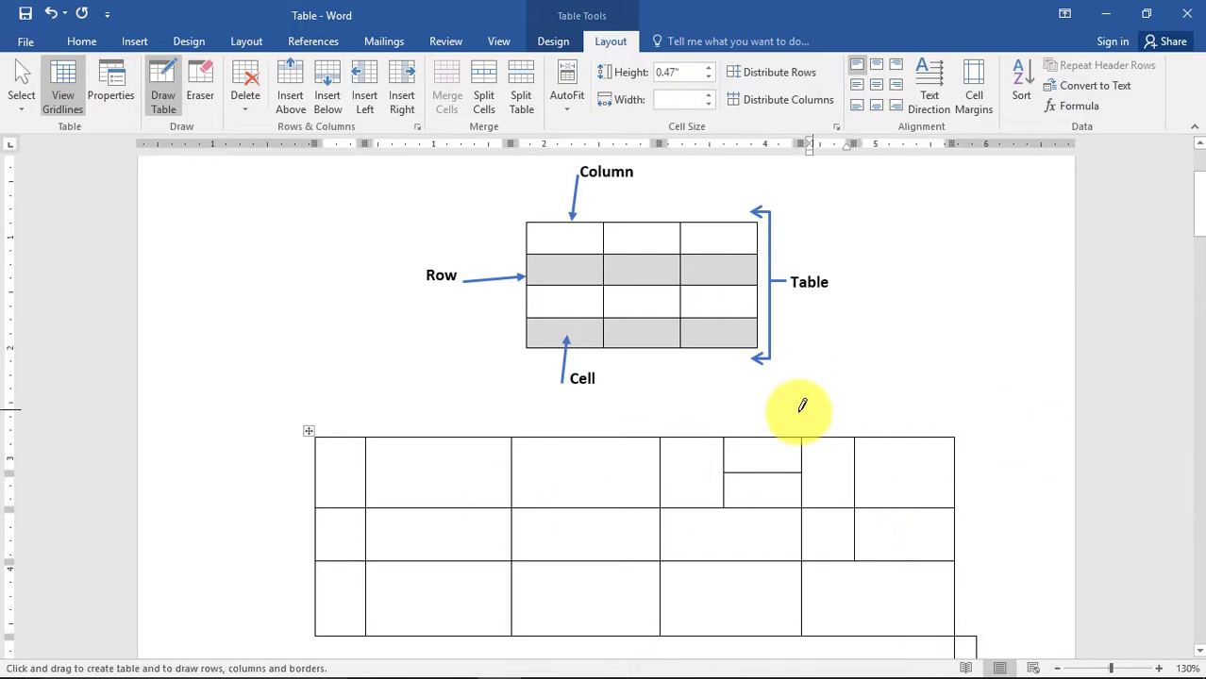
key(Escape)
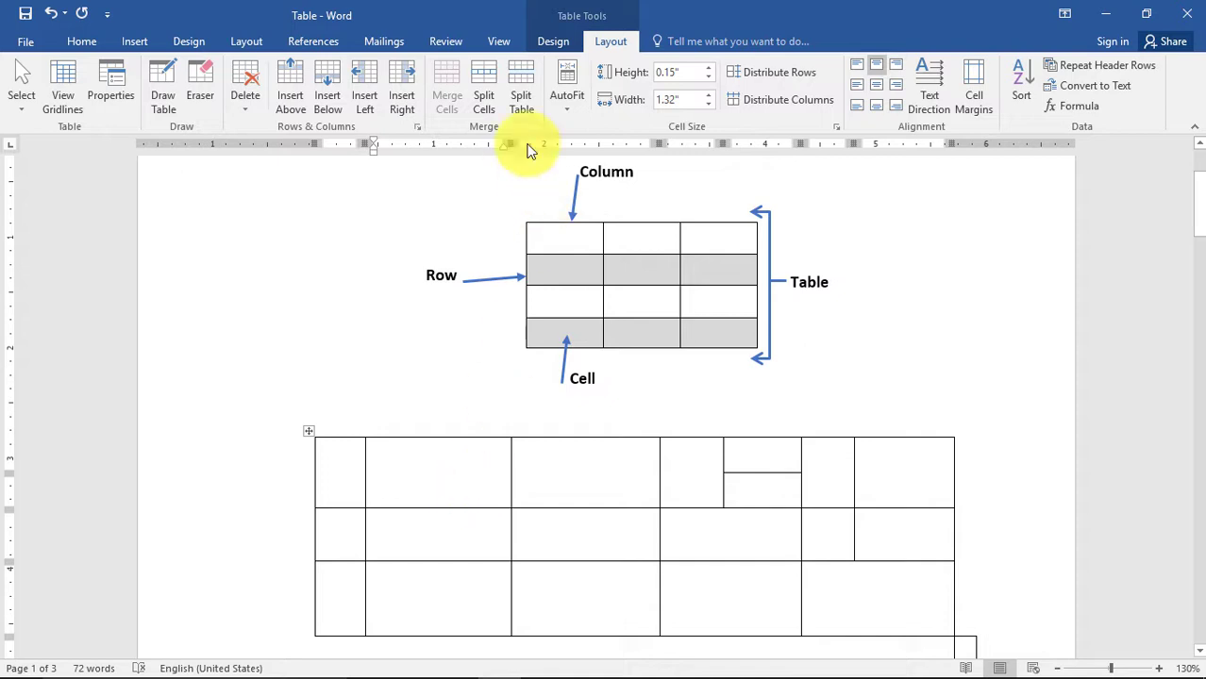
Step: Shade the header row of the contact table on page 2 with a medium blue theme color
click(554, 41)
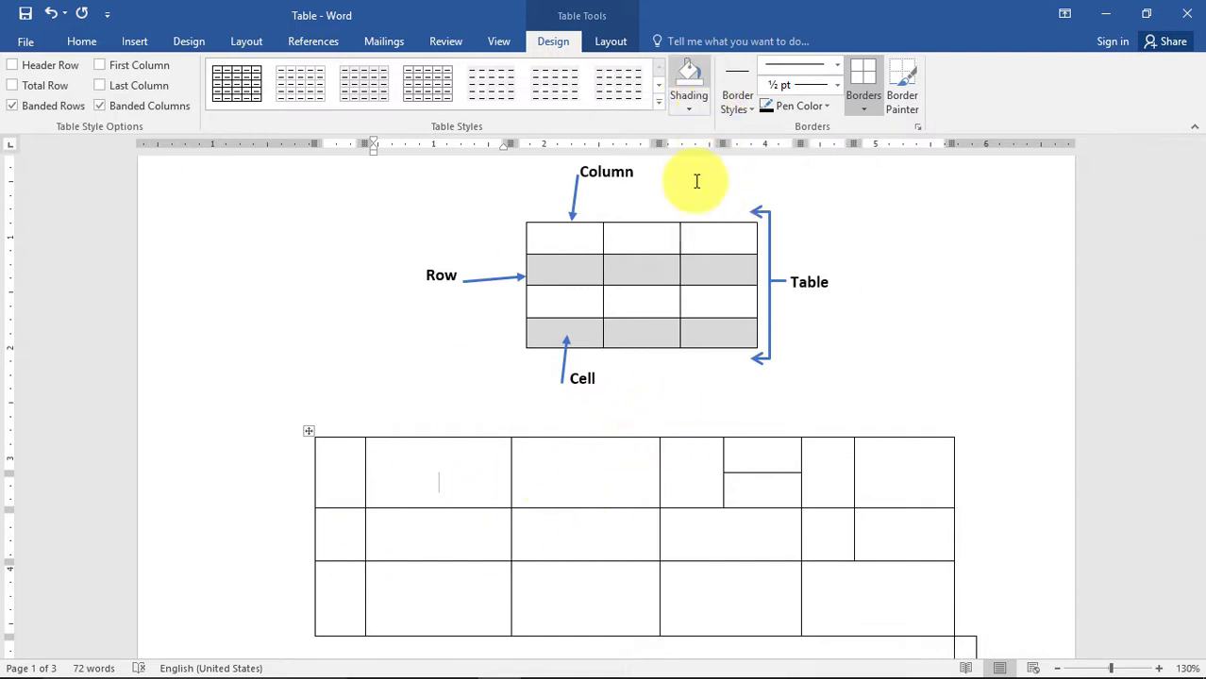
scroll(695, 472, down, 5)
scroll(691, 462, down, 10)
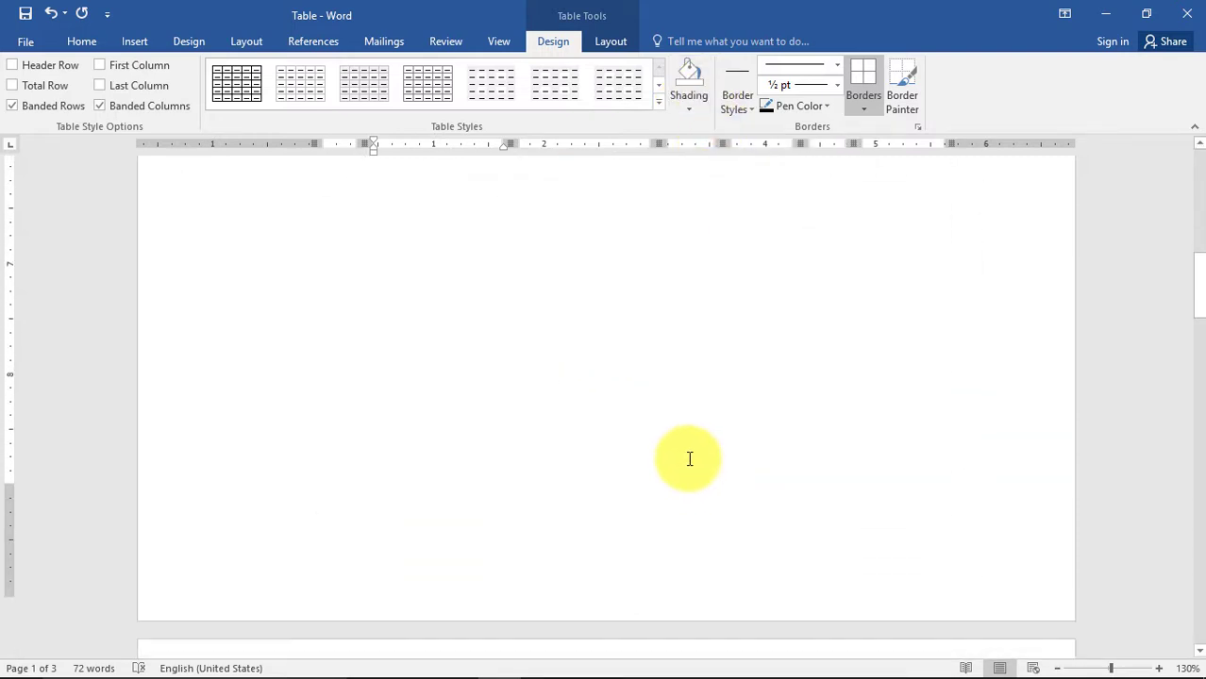
scroll(689, 458, down, 2)
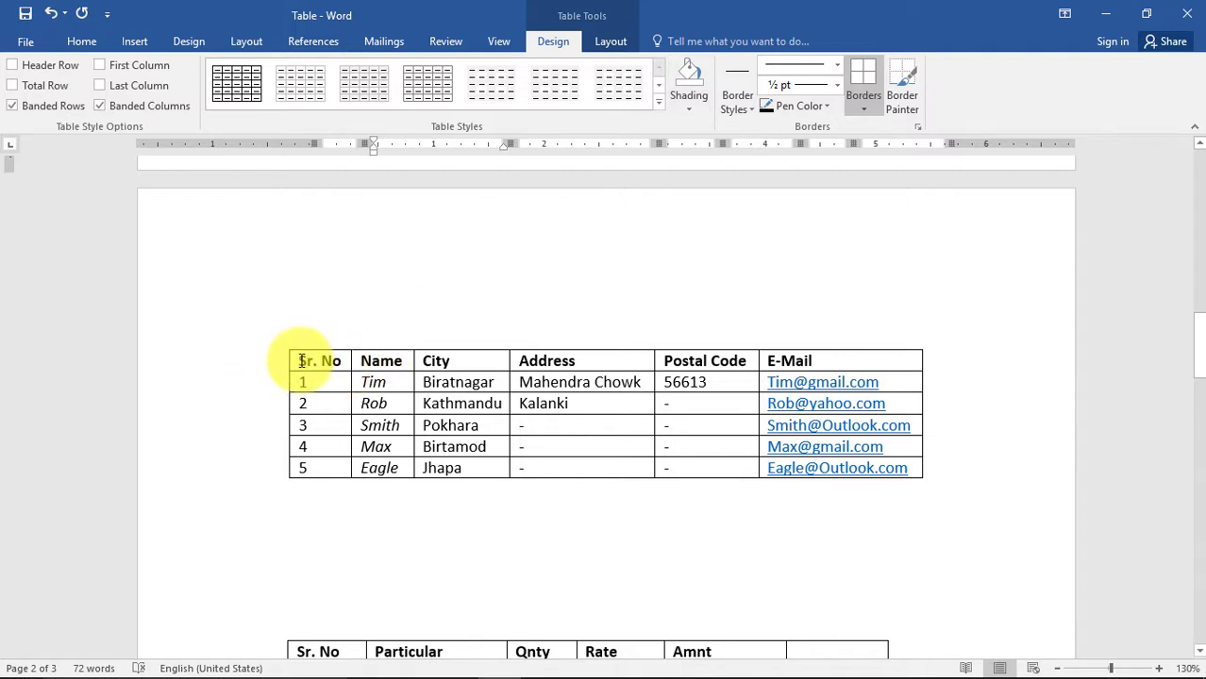
drag(298, 360, 830, 360)
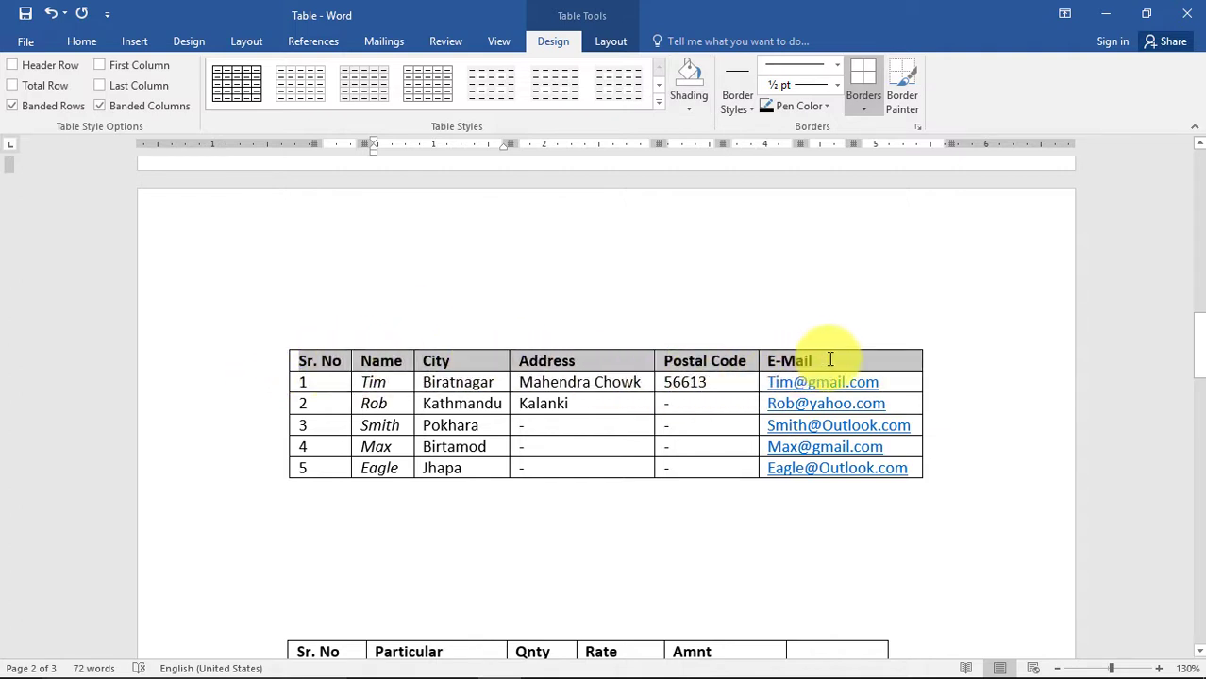
click(830, 359)
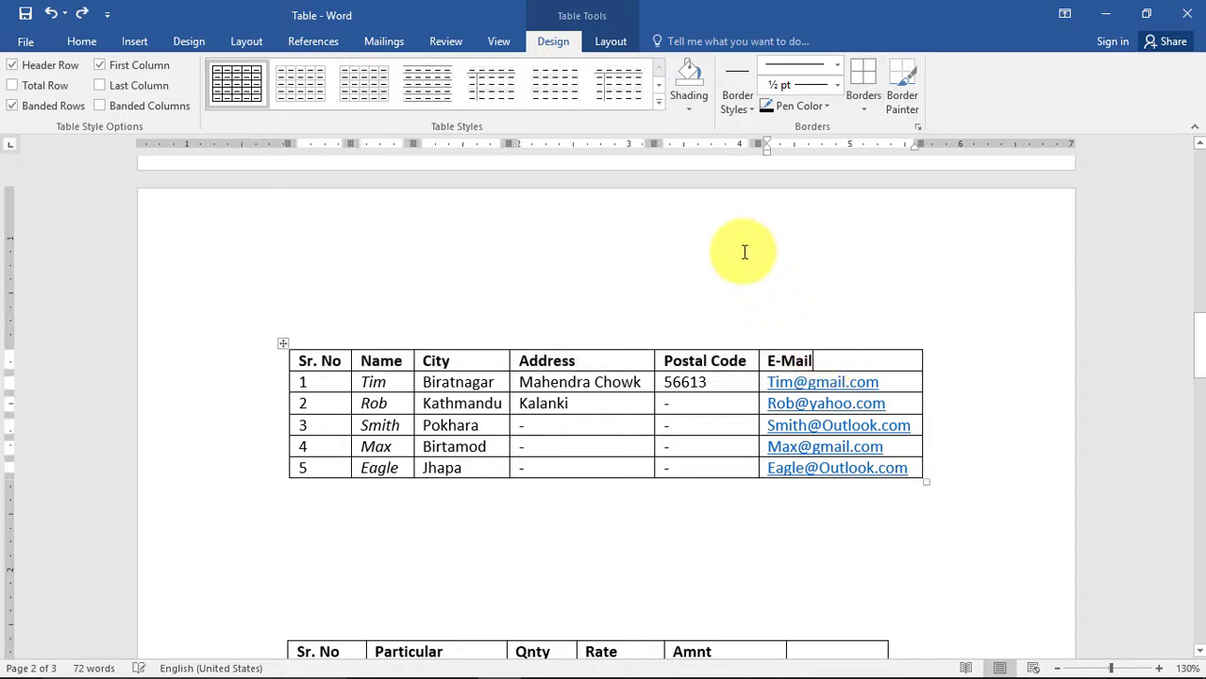
drag(380, 362, 820, 361)
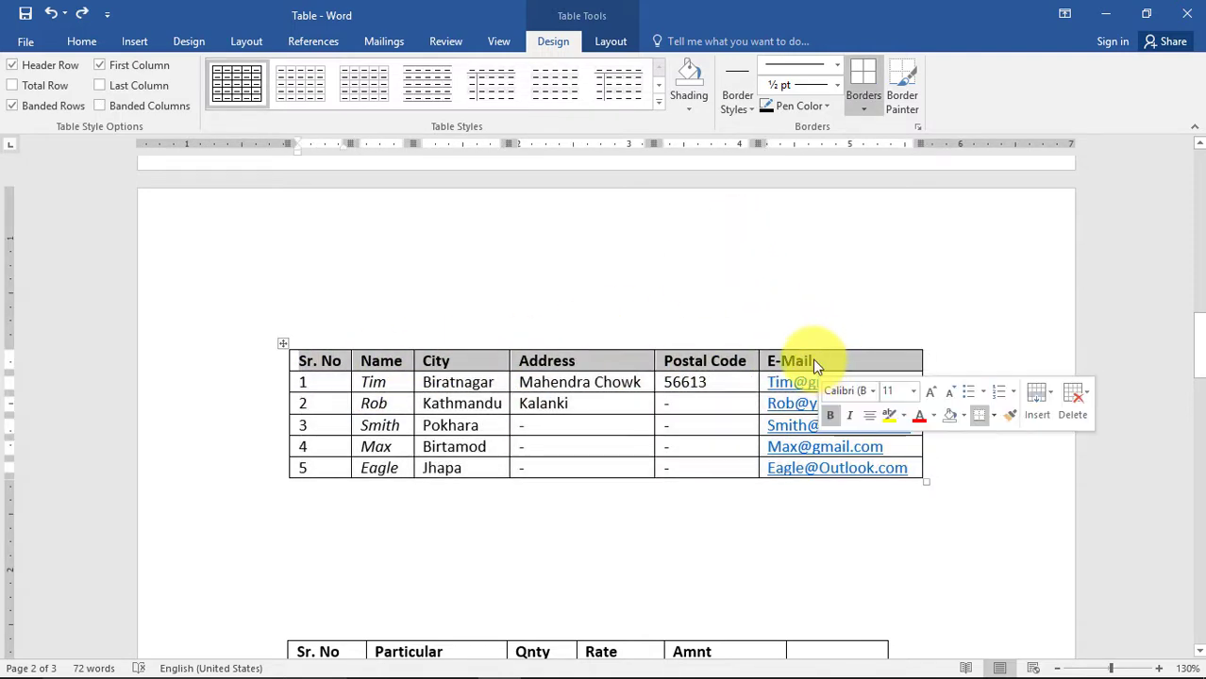
click(689, 102)
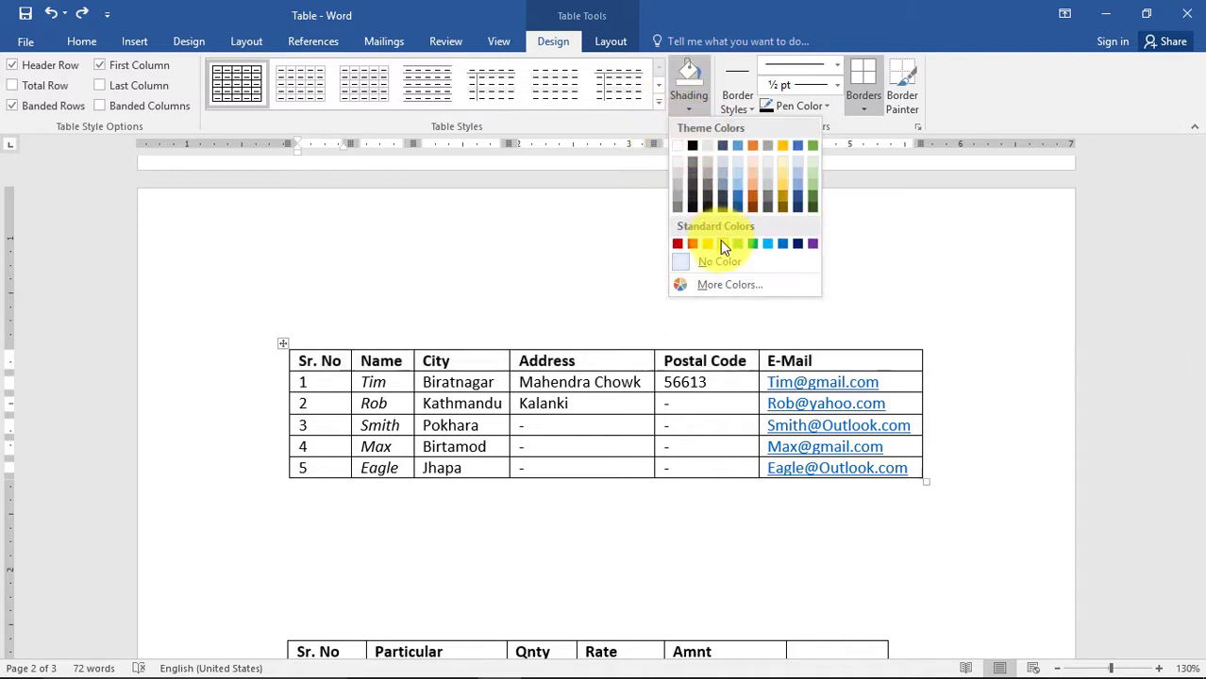
click(794, 184)
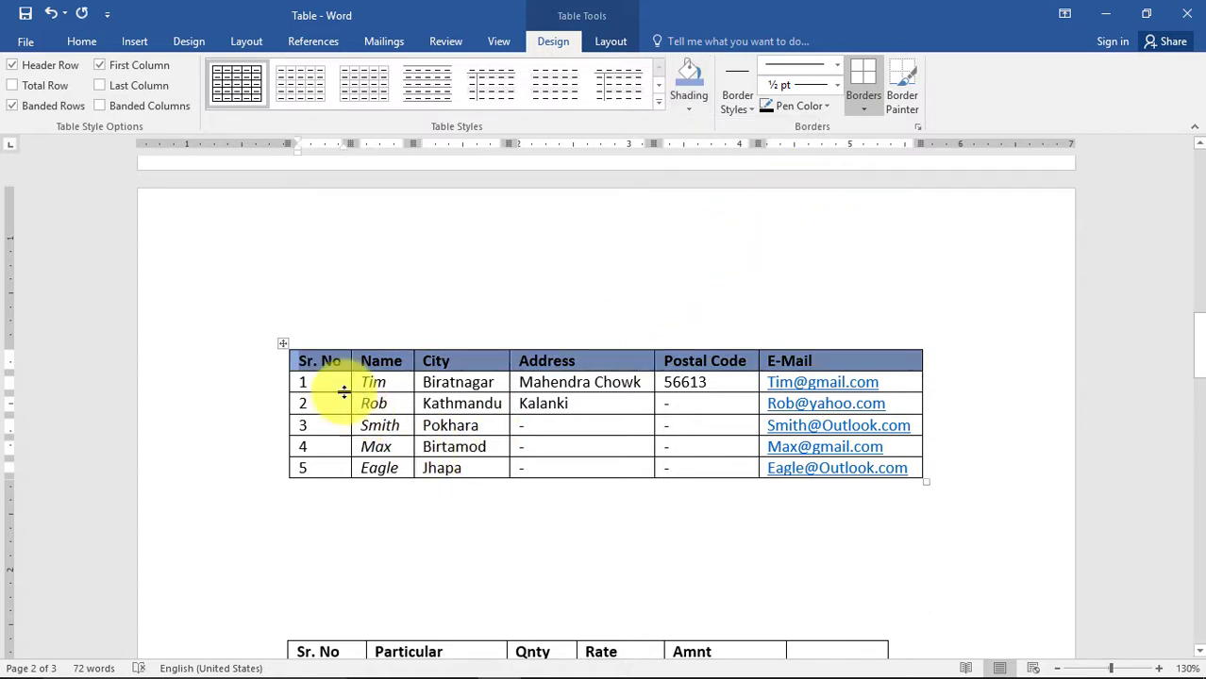
Step: Shade the five data rows below the contact table's header with a light blue theme color
mouse_move(326, 382)
mouse_down()
mouse_move(511, 444)
mouse_move(800, 453)
mouse_move(845, 476)
mouse_up()
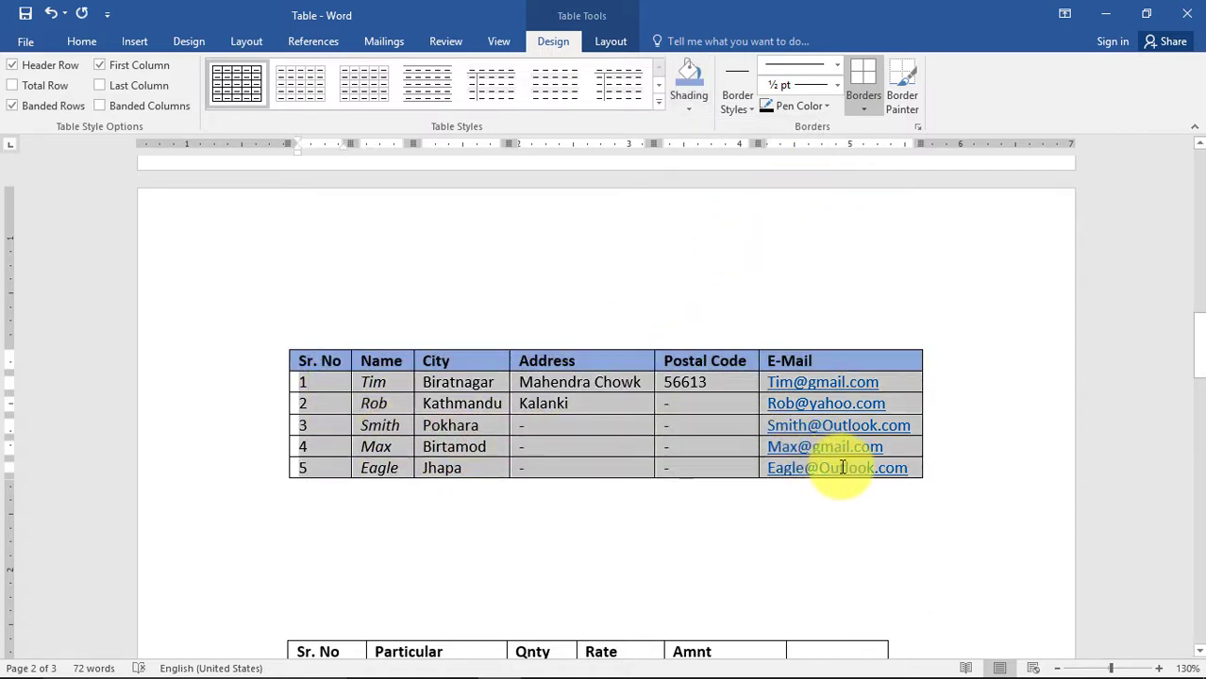
click(691, 103)
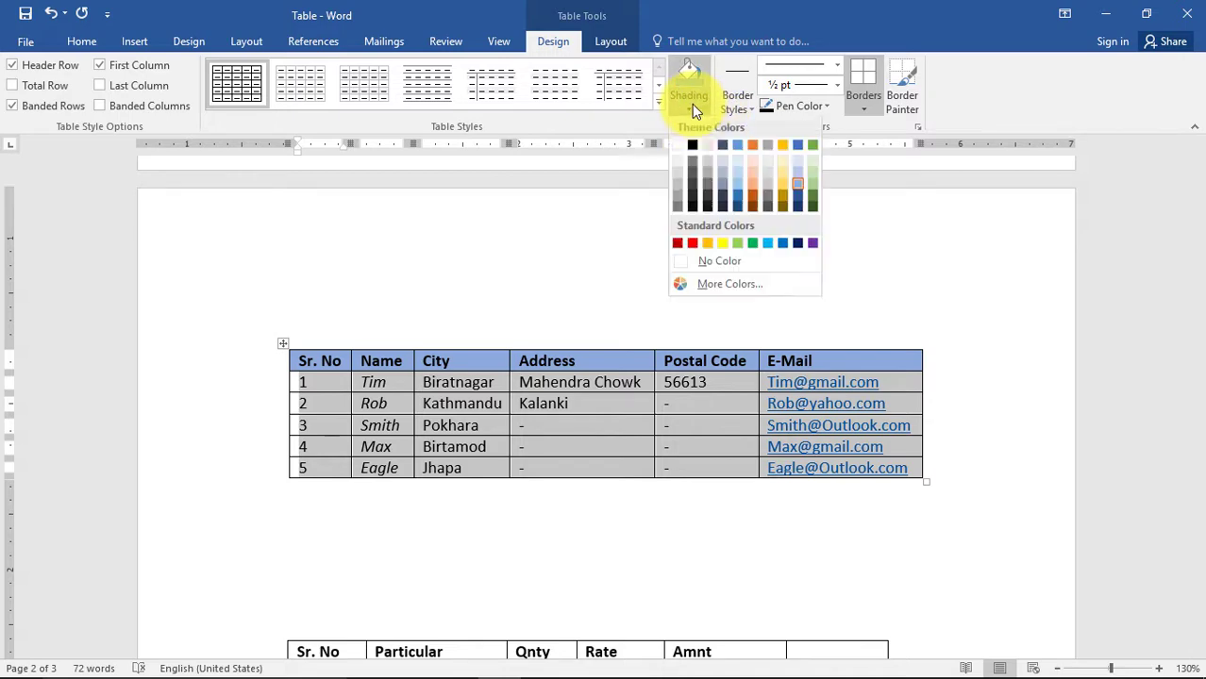
click(741, 178)
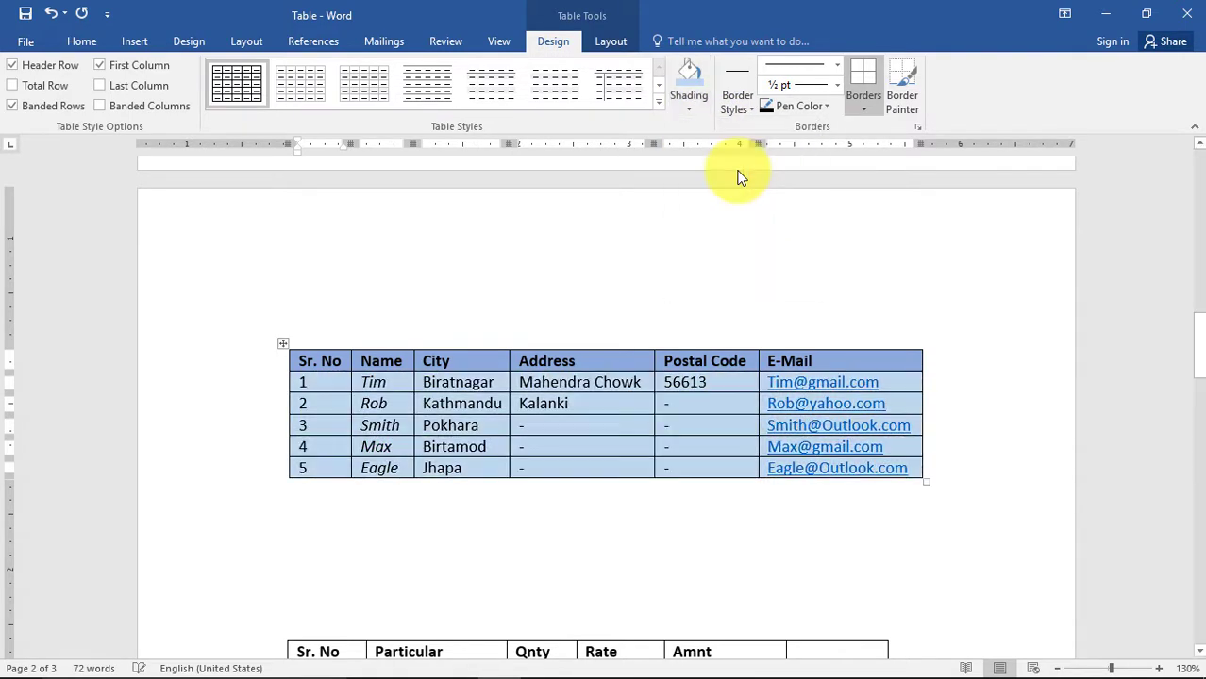
click(615, 401)
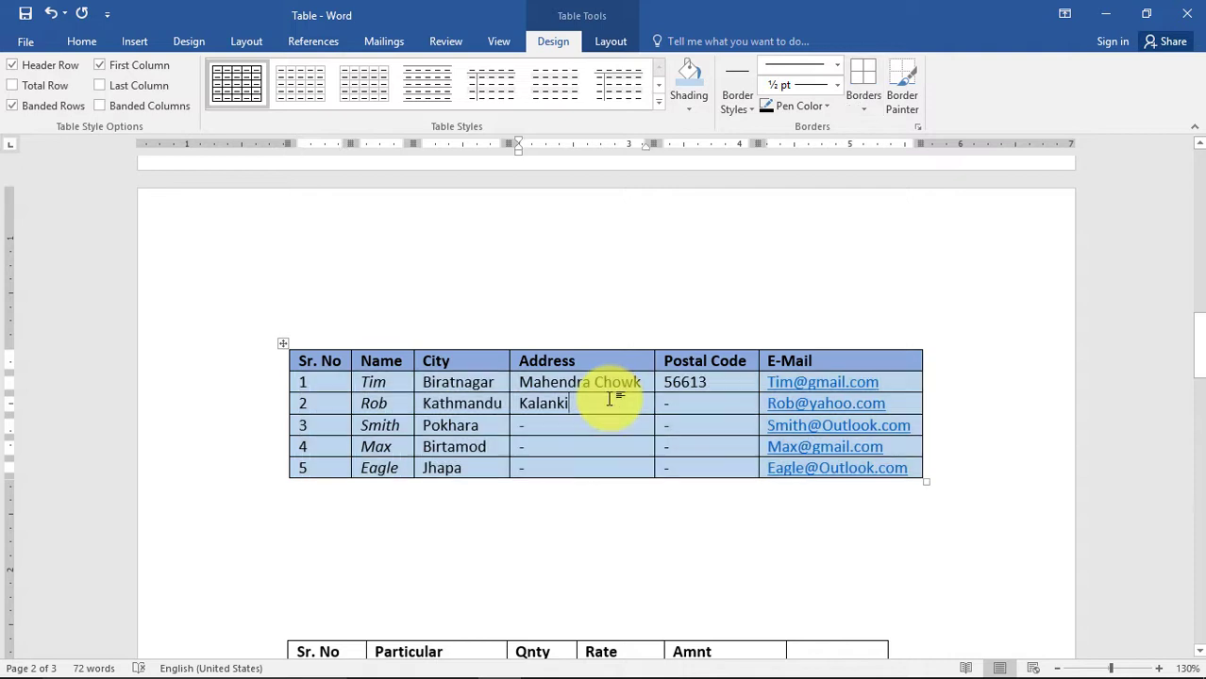
Step: Apply the gold ½ pt double-line theme border style to all borders of the whole contact table
click(740, 109)
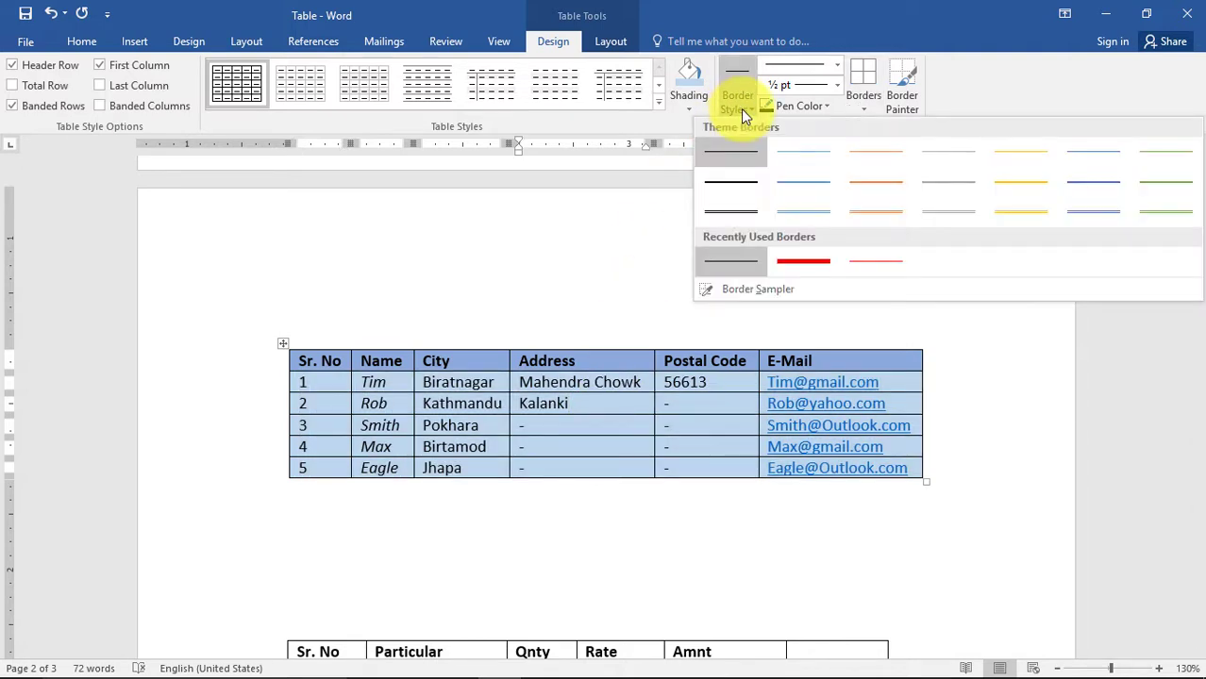
click(306, 368)
click(285, 343)
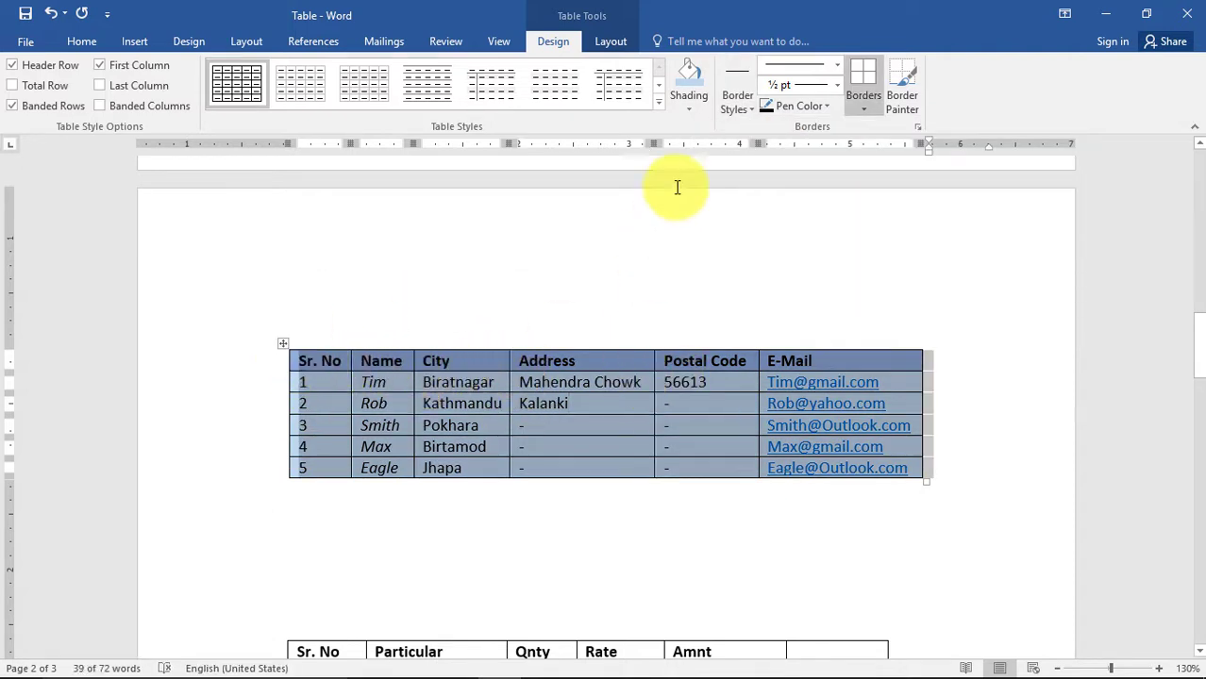
click(741, 106)
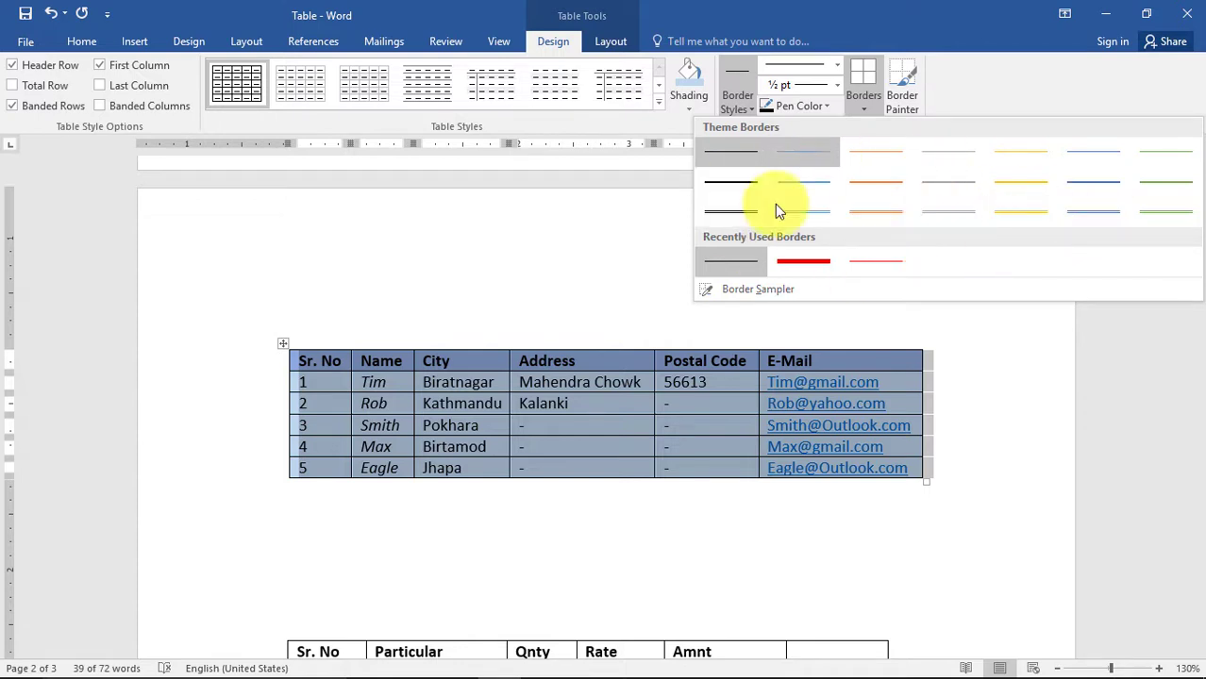
click(1020, 210)
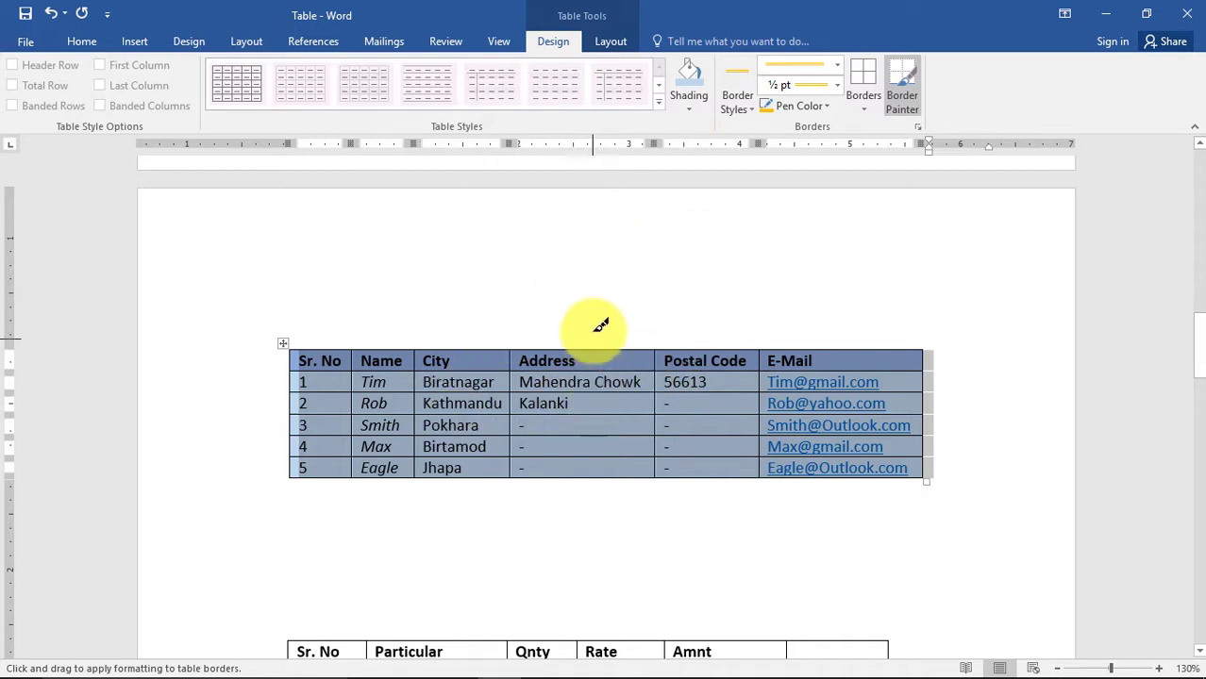
click(864, 105)
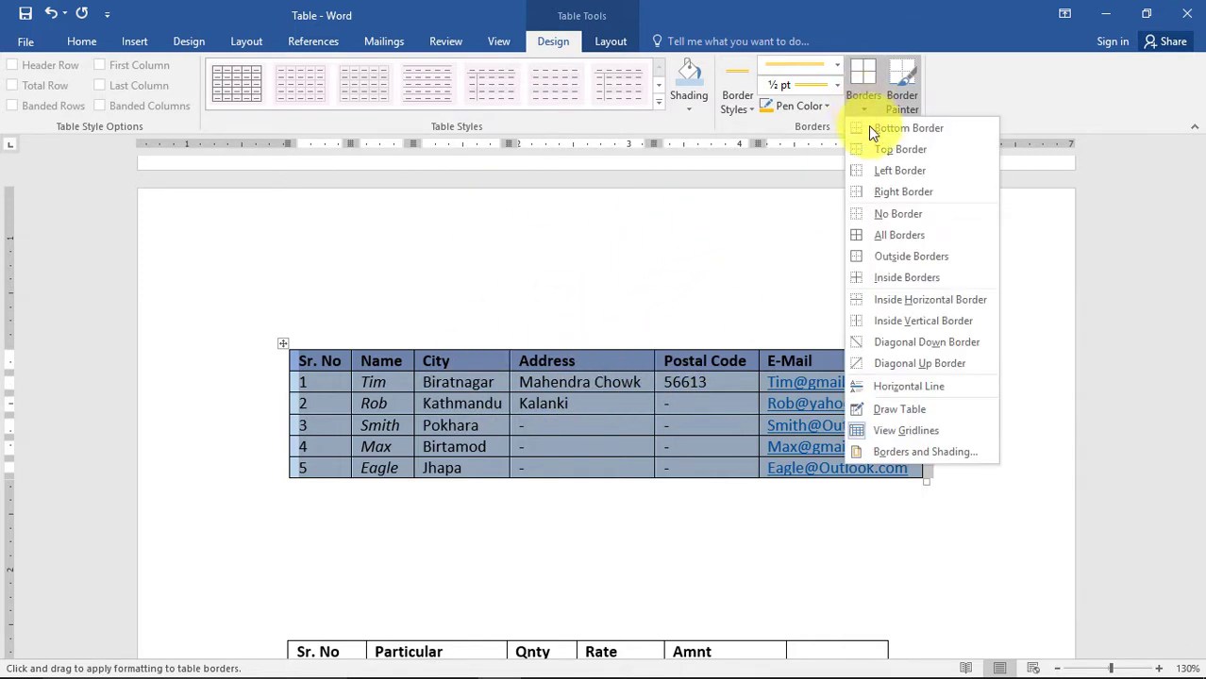
click(884, 237)
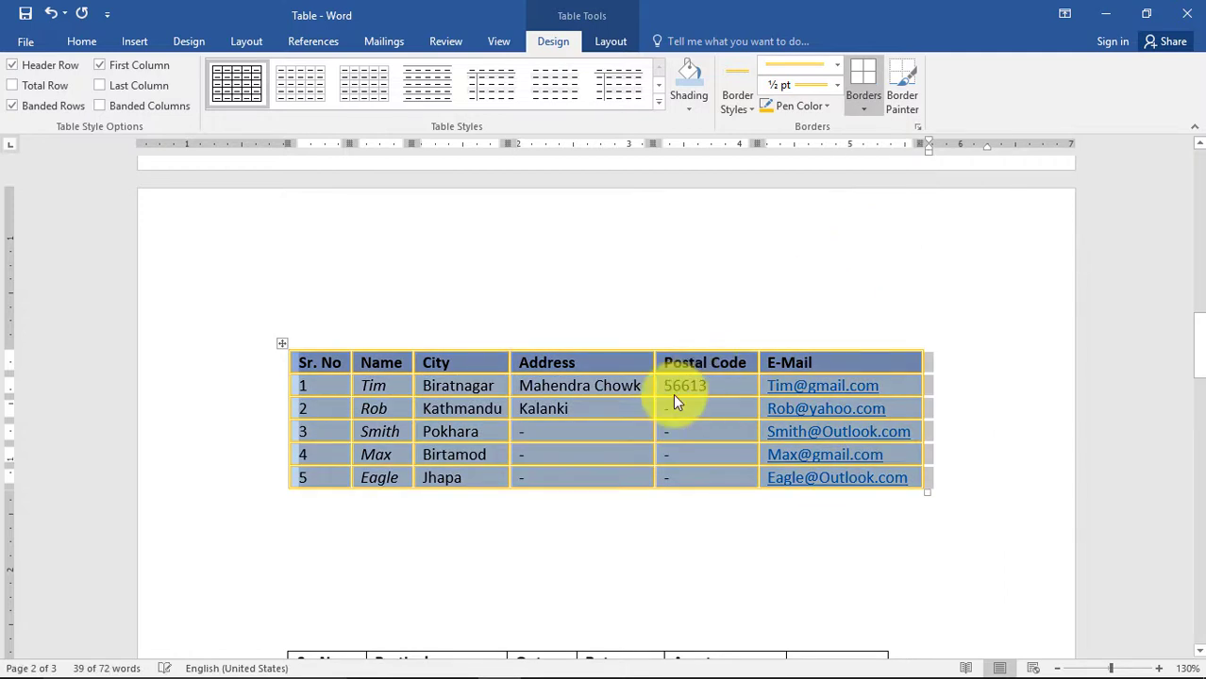
Step: Change all borders of the contact table to the gold wide-gap double-line style at 3 pt
click(837, 67)
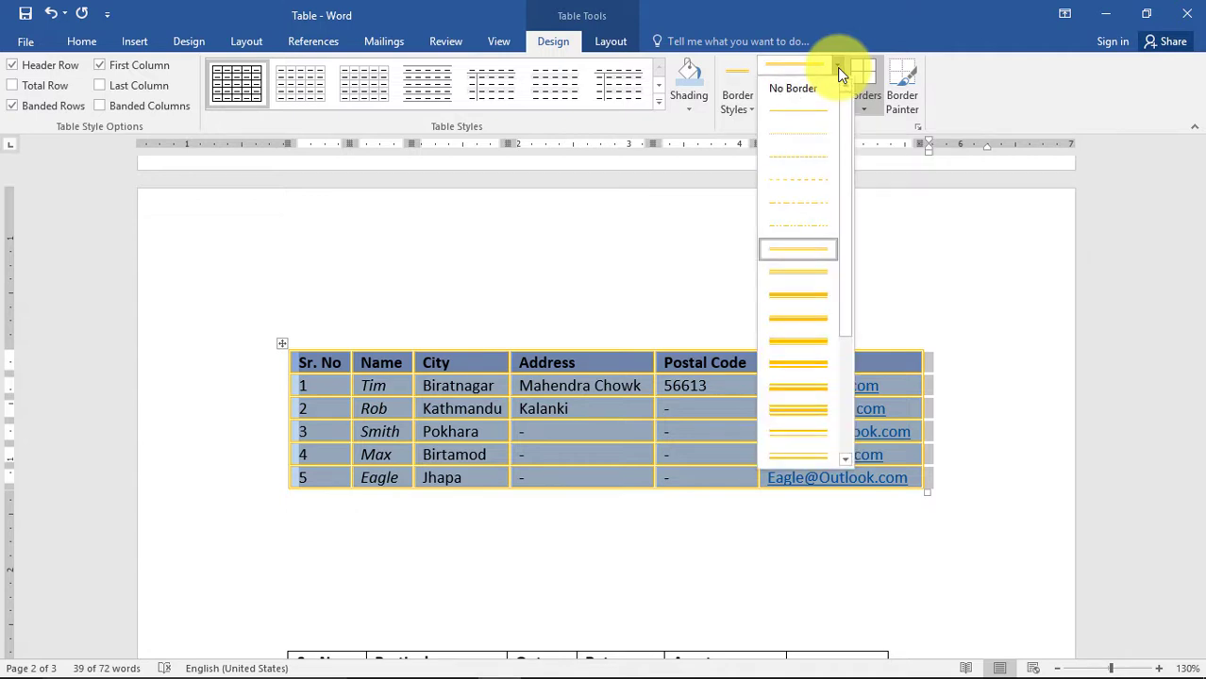
drag(853, 264, 843, 331)
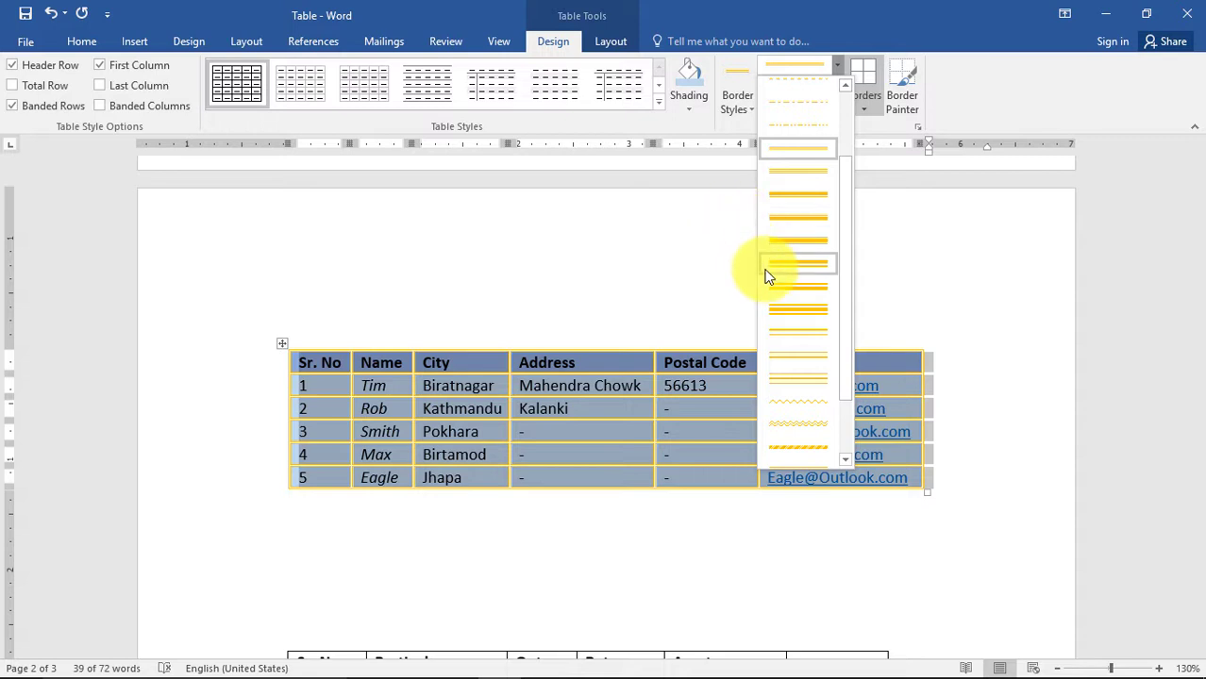
click(797, 333)
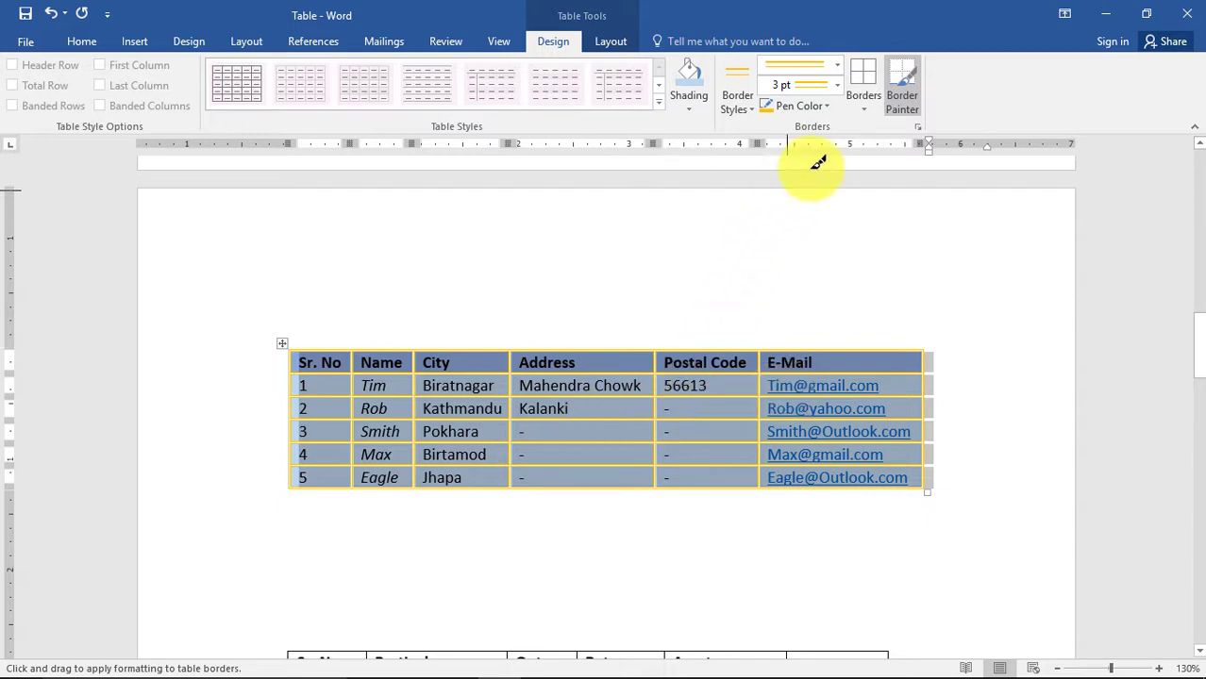
click(859, 112)
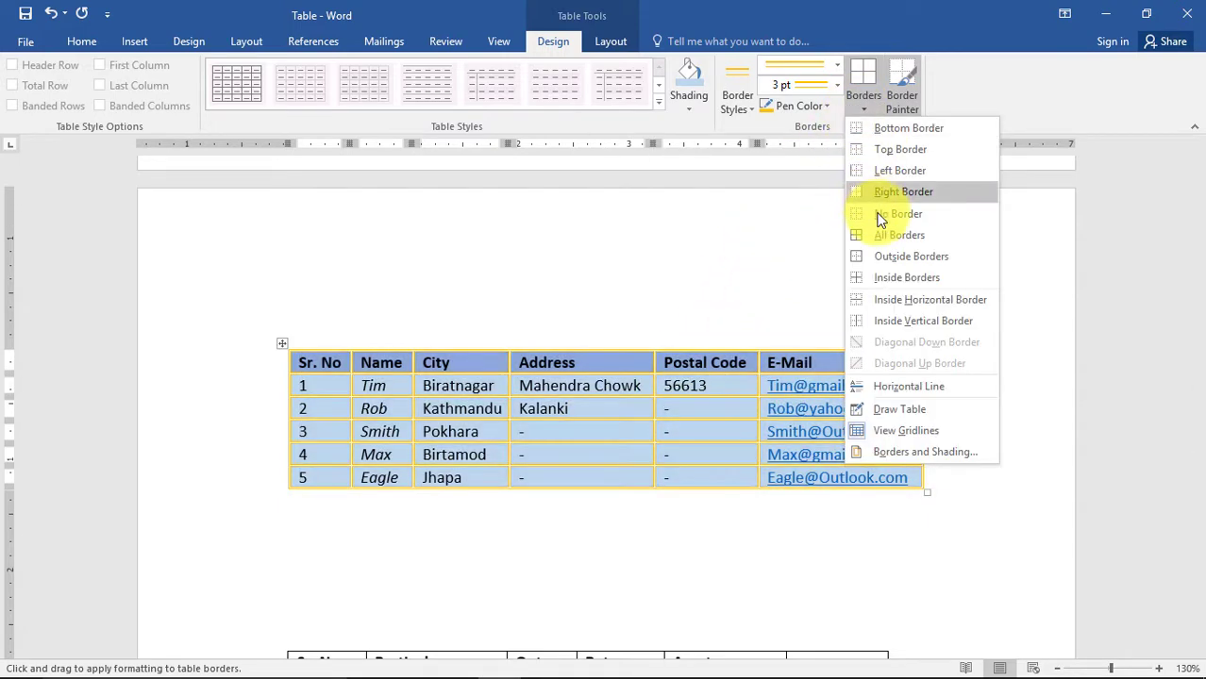
click(880, 238)
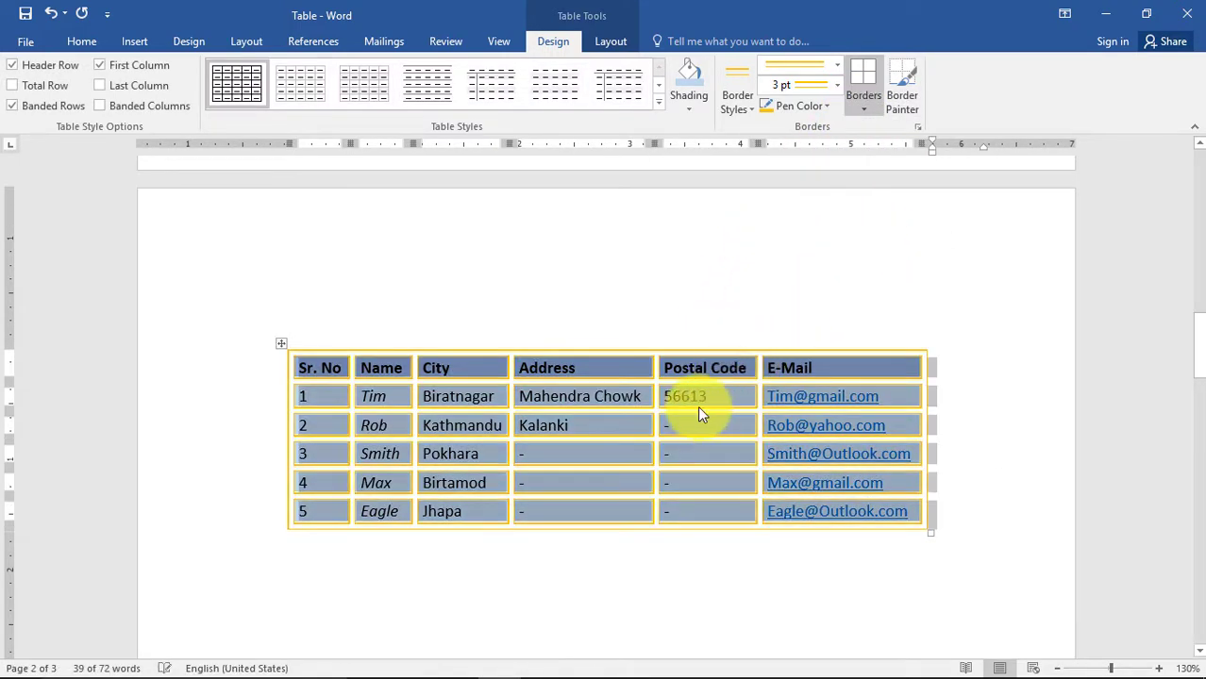
click(686, 424)
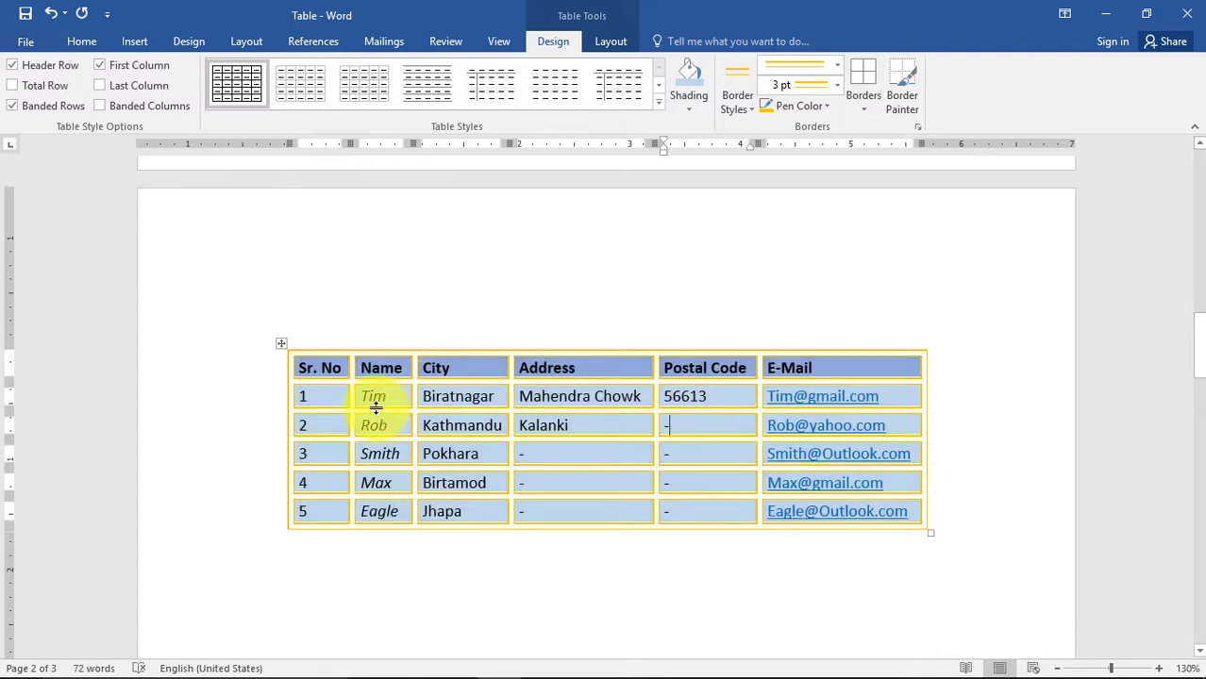
Step: Change all borders of the contact table to a red double-line style at 6 pt
click(282, 347)
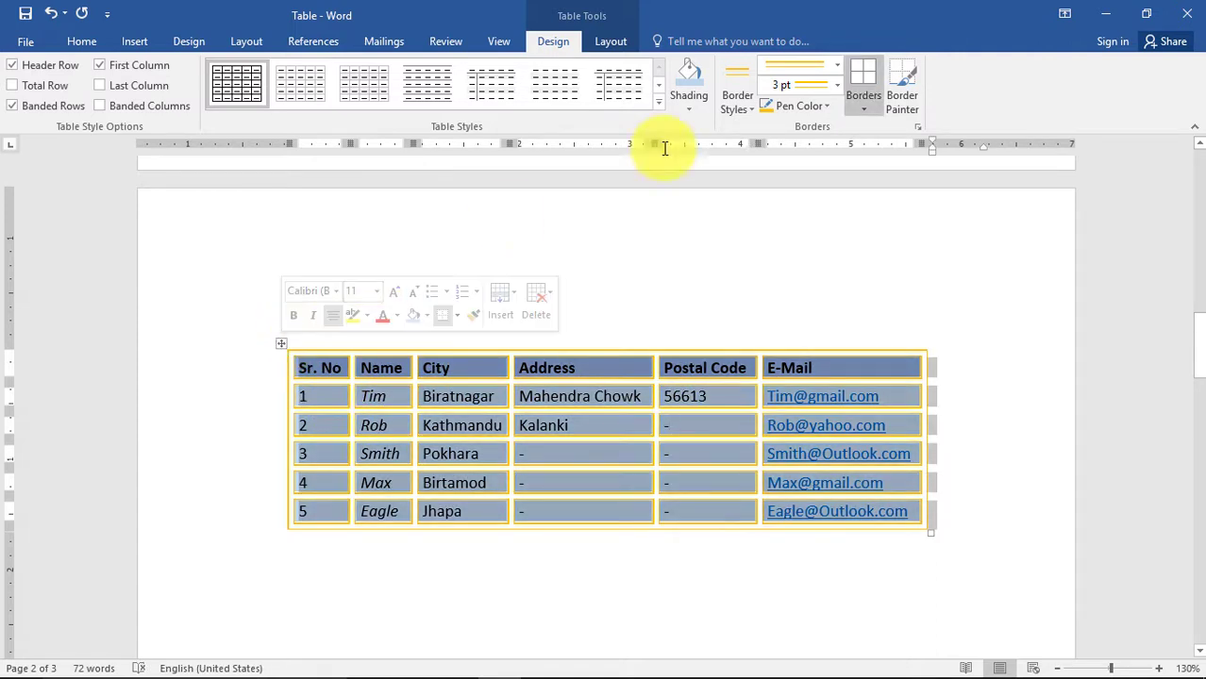
click(836, 85)
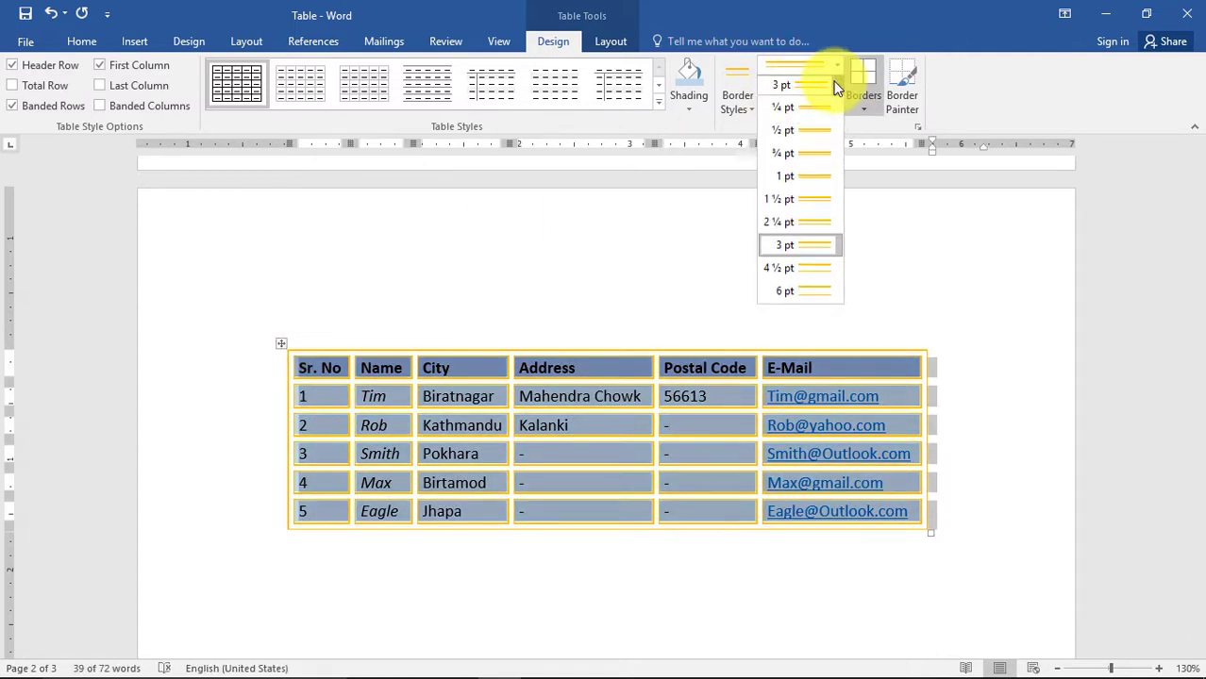
click(803, 292)
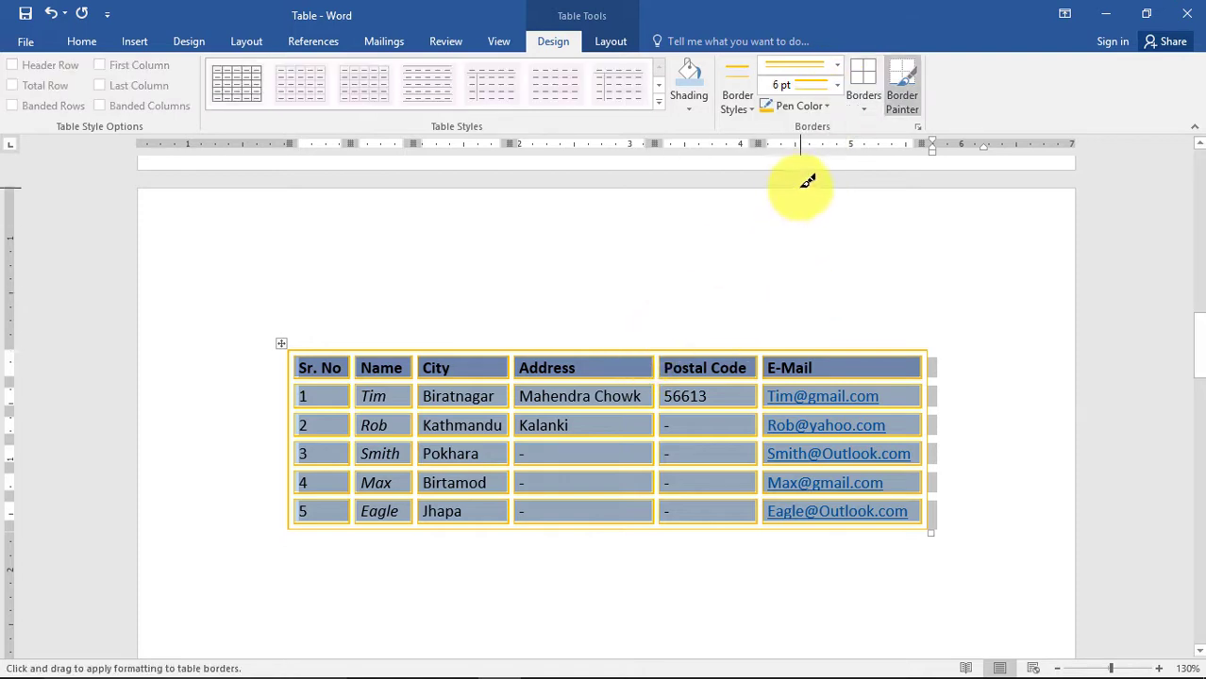
click(809, 104)
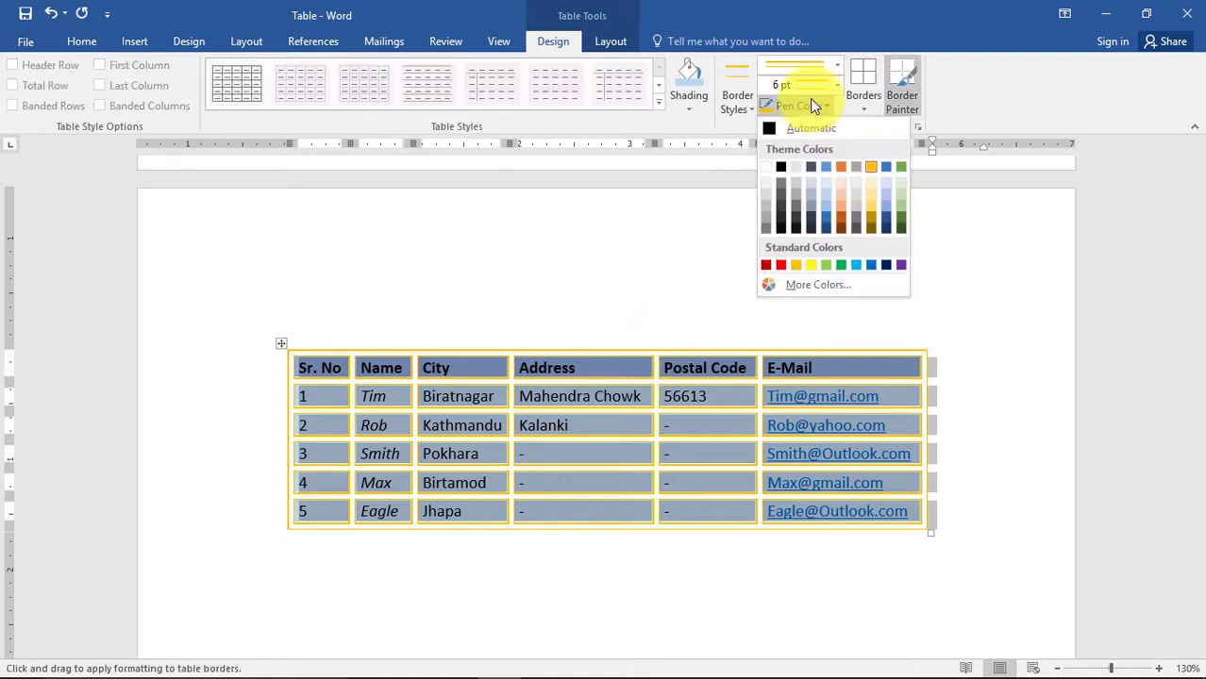
click(784, 264)
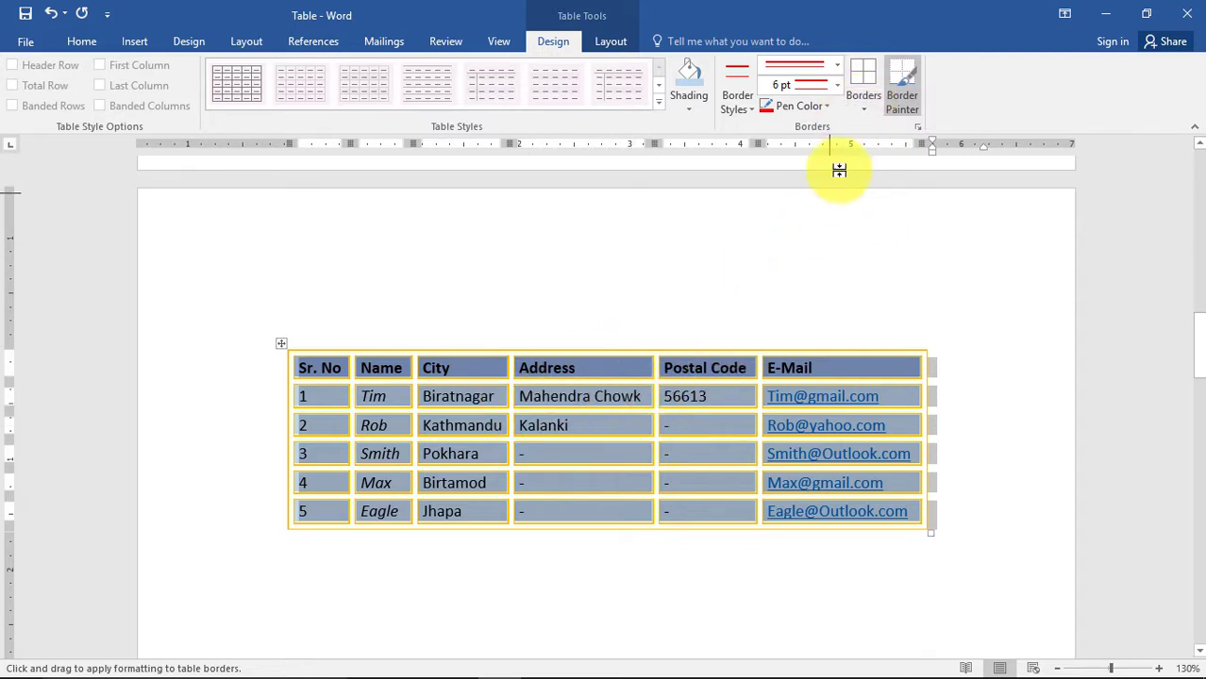
click(860, 103)
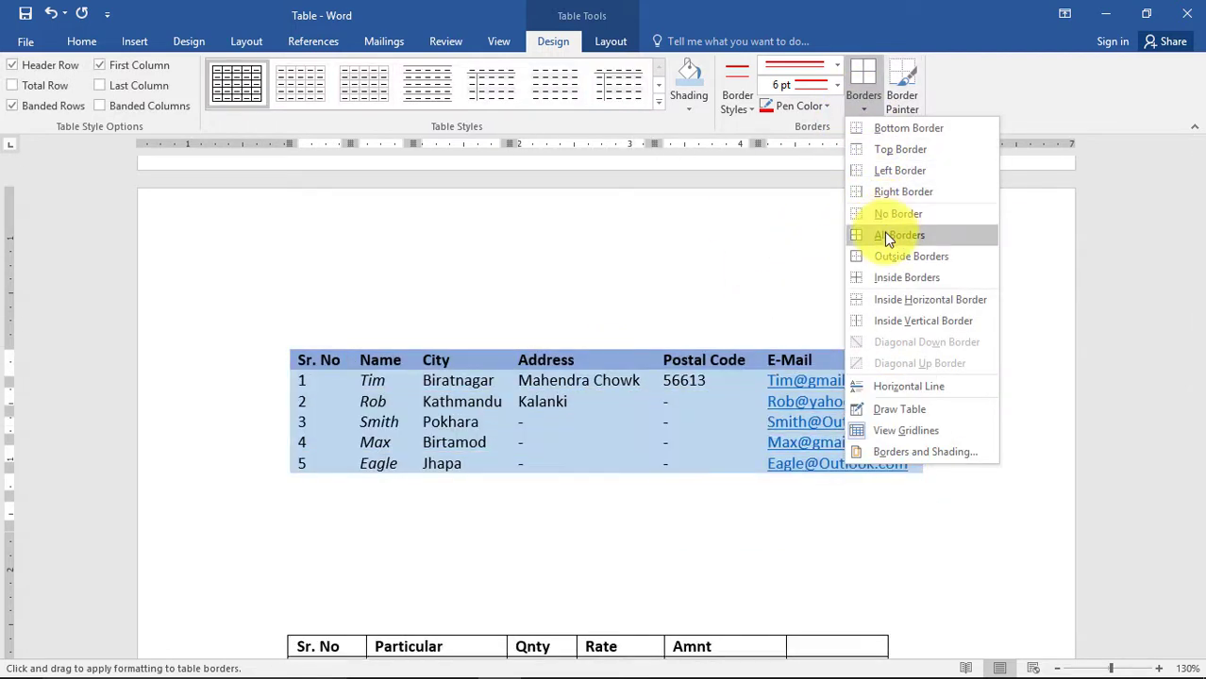
click(887, 236)
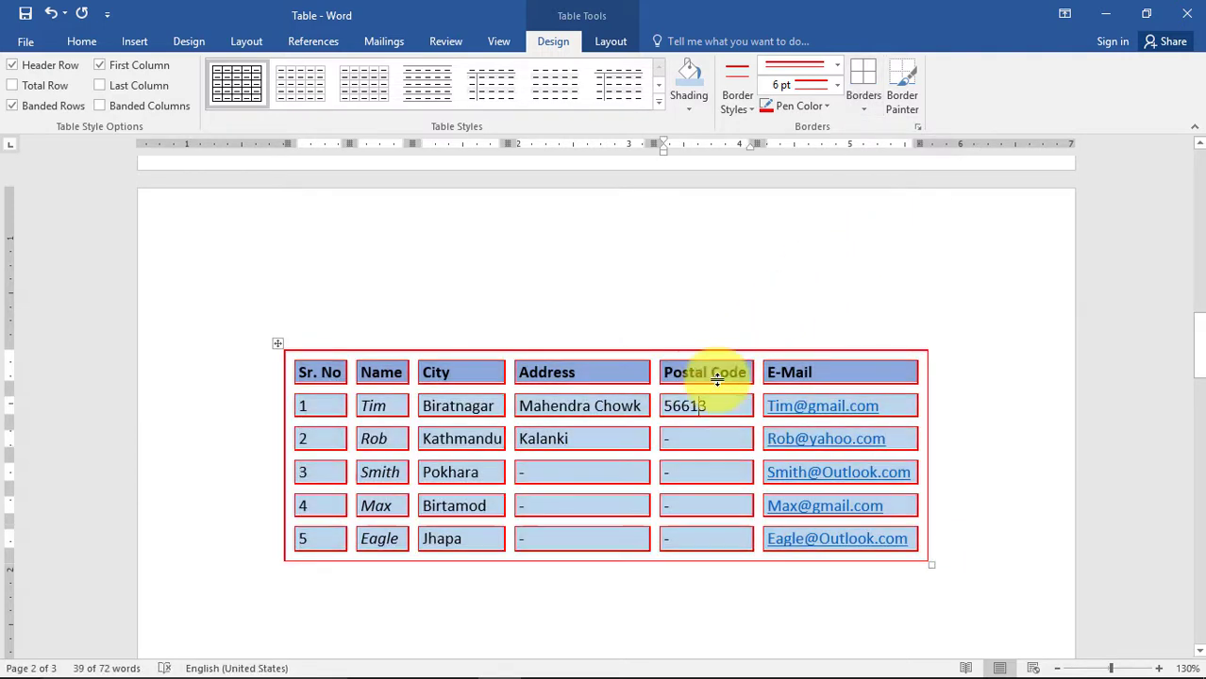
click(697, 405)
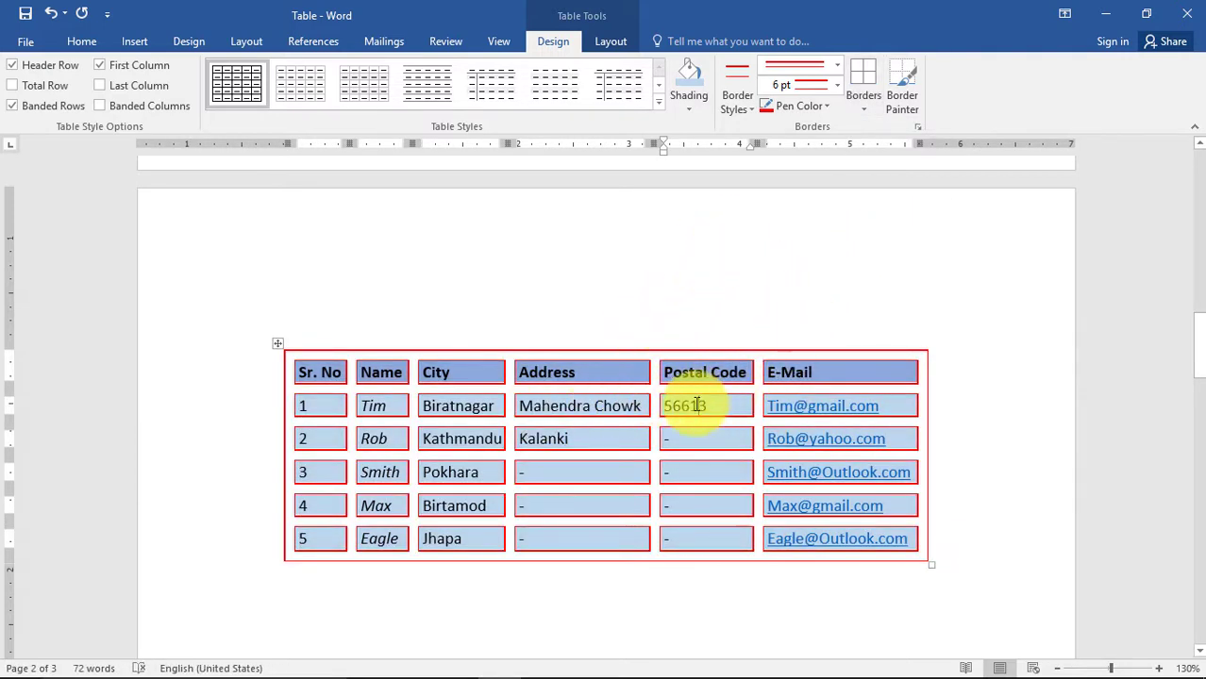
Step: Undo the red and gold border changes to restore the contact table's plain black single-line borders
key(ctrl+z)
key(ctrl+z)
key(ctrl+z)
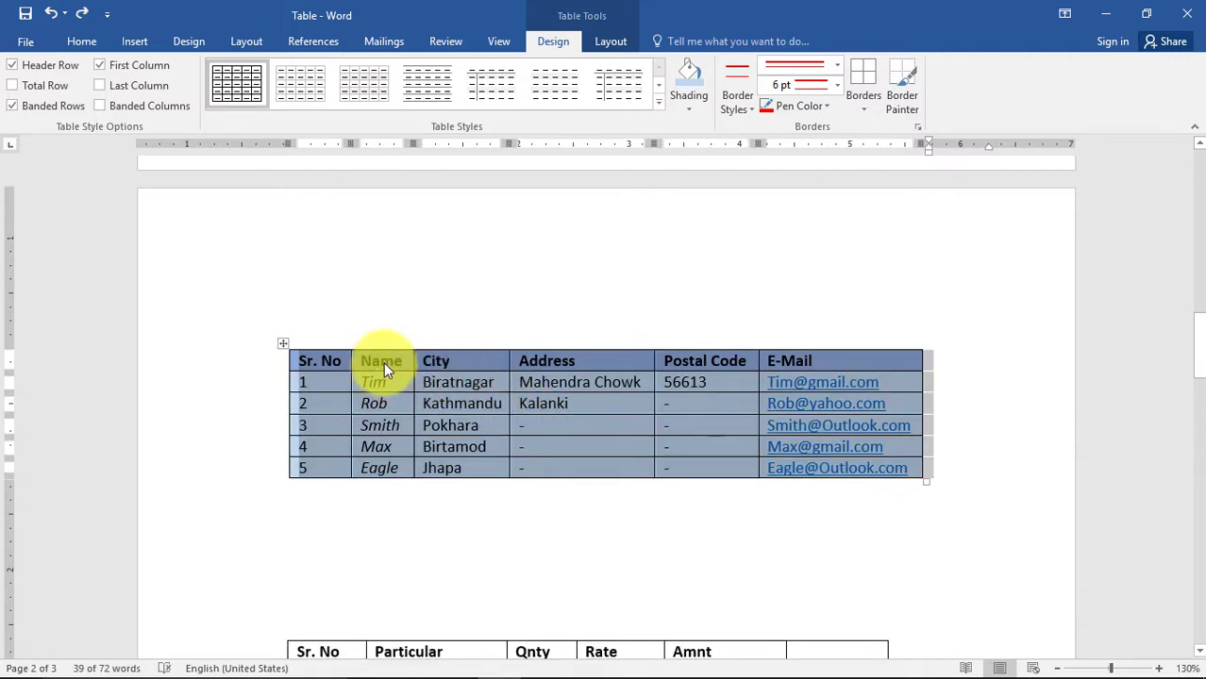
Step: Insert a new empty row above the header row of the contact table
click(443, 361)
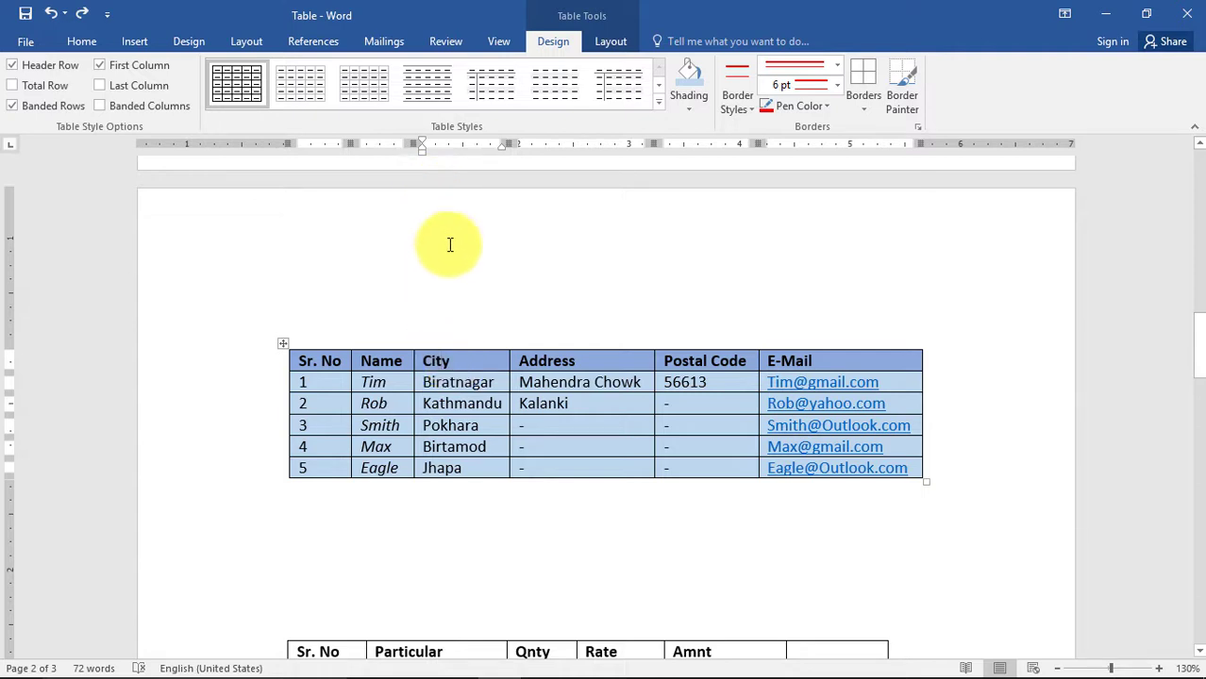
click(608, 42)
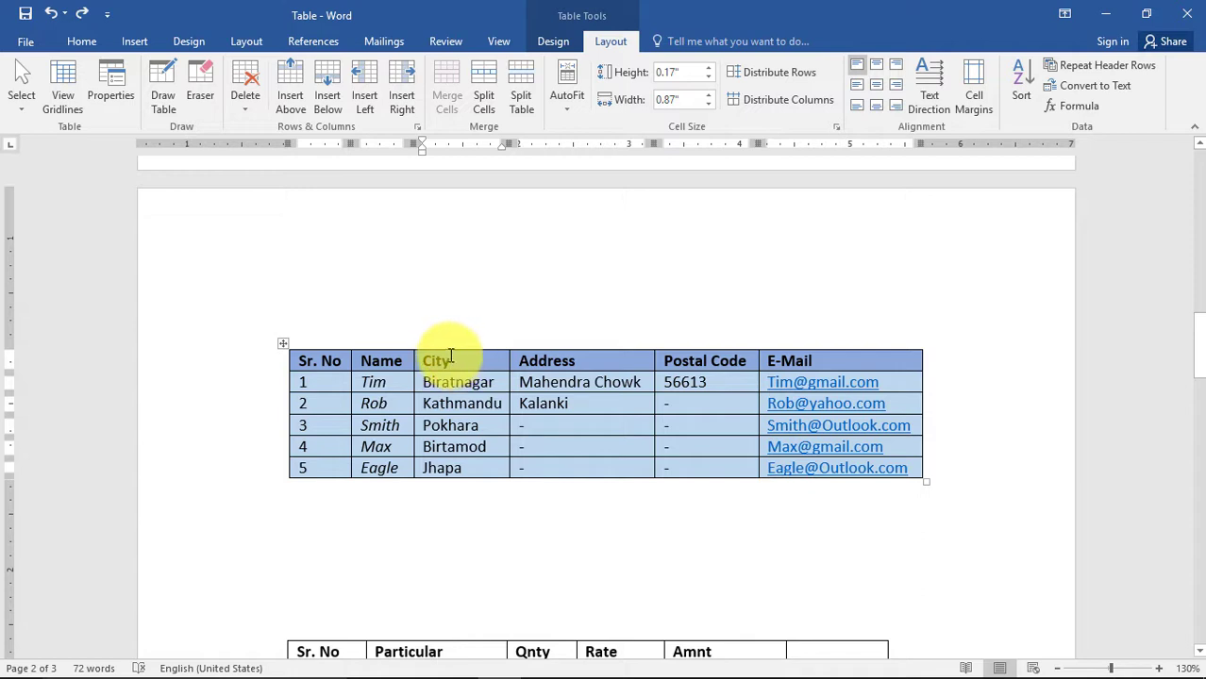
click(294, 83)
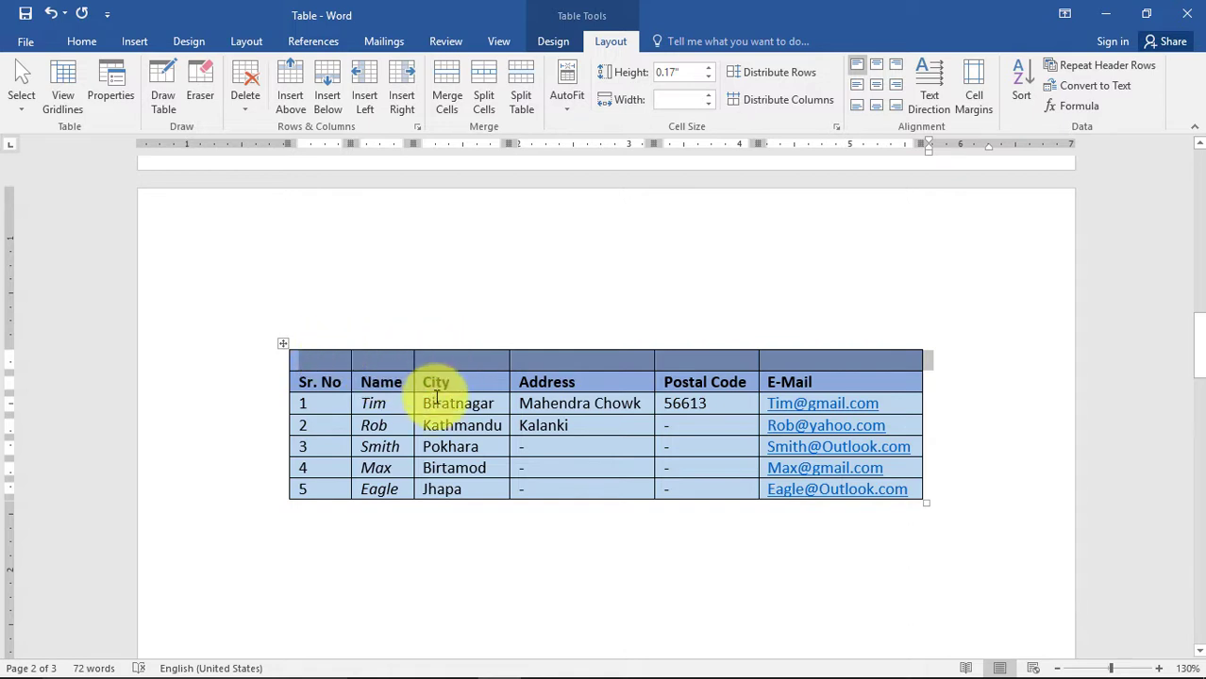
click(457, 446)
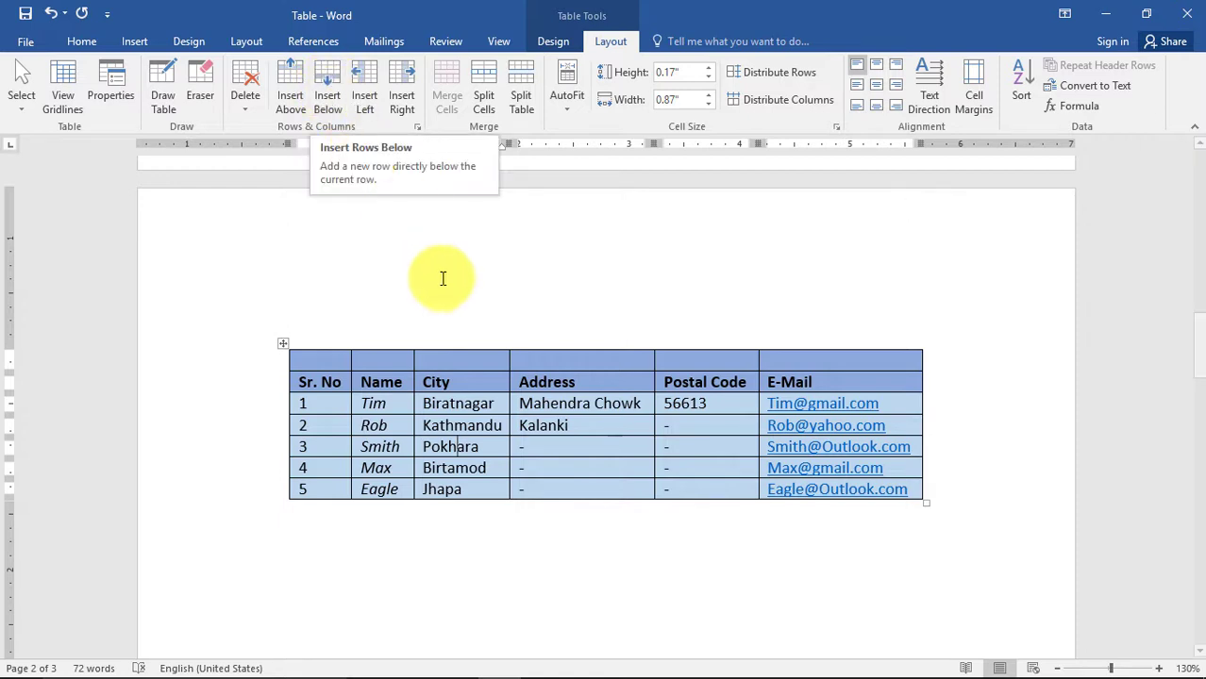
Step: Merge all cells of the contact table's empty first row into one and enter the title "CONTACT DETAIL"
click(430, 356)
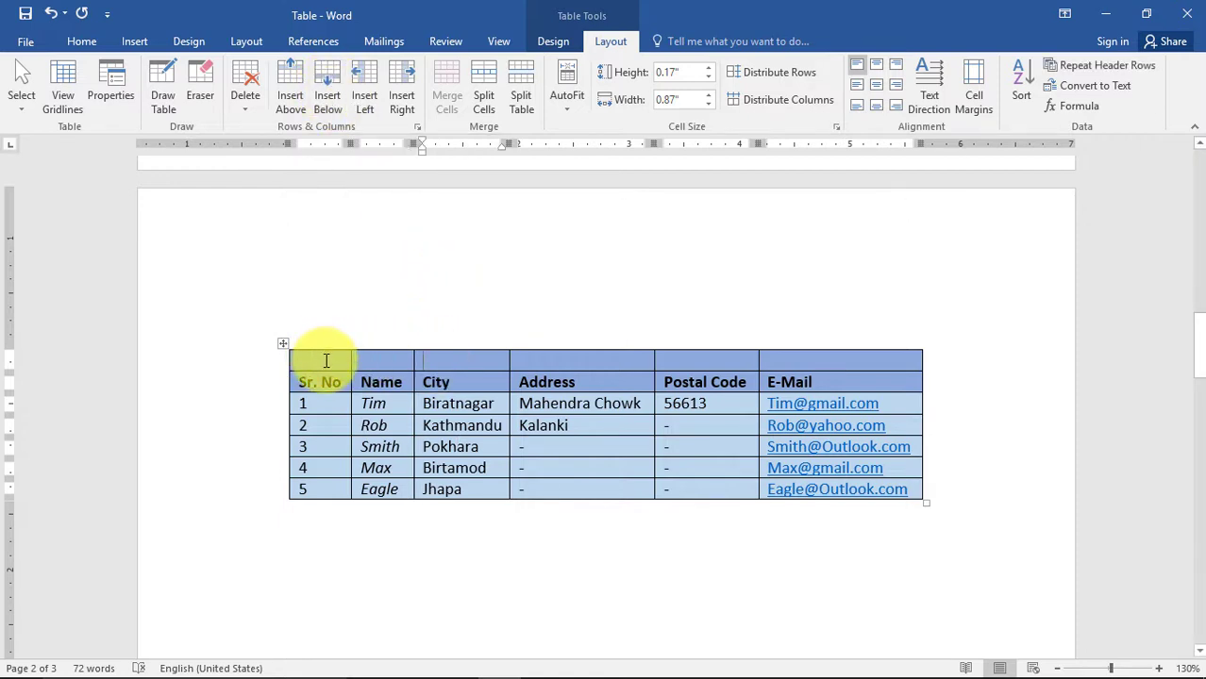
mouse_move(329, 361)
mouse_down()
mouse_move(448, 353)
mouse_move(807, 375)
mouse_up()
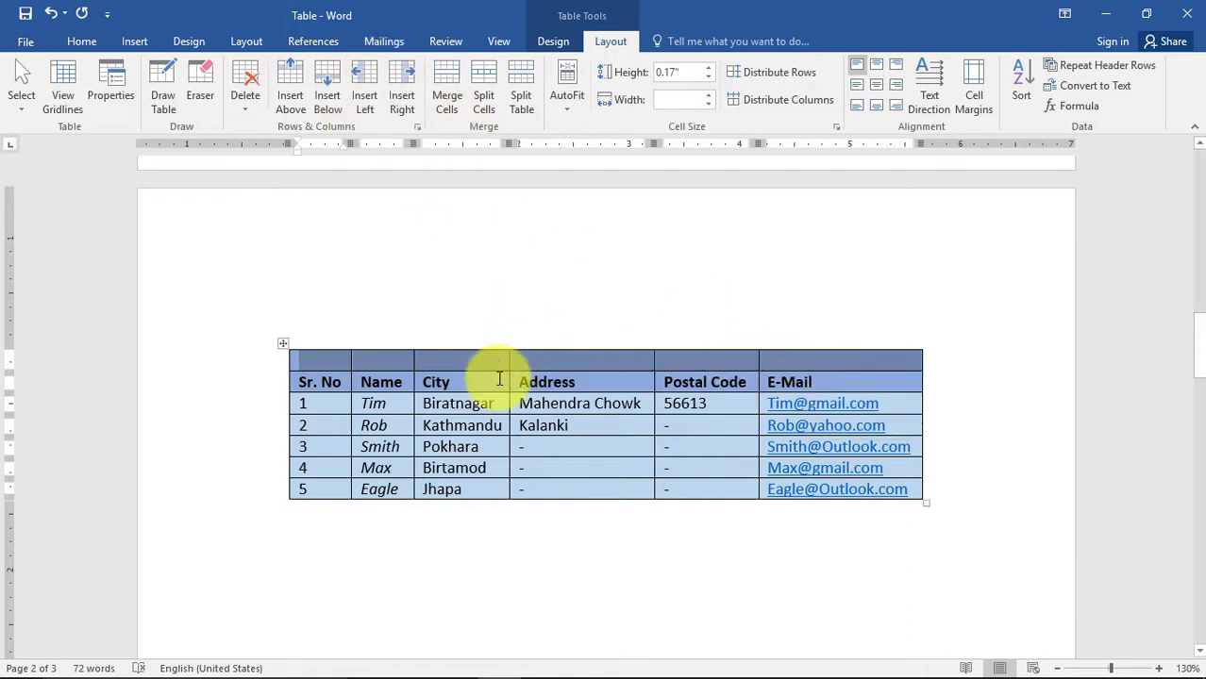
click(443, 81)
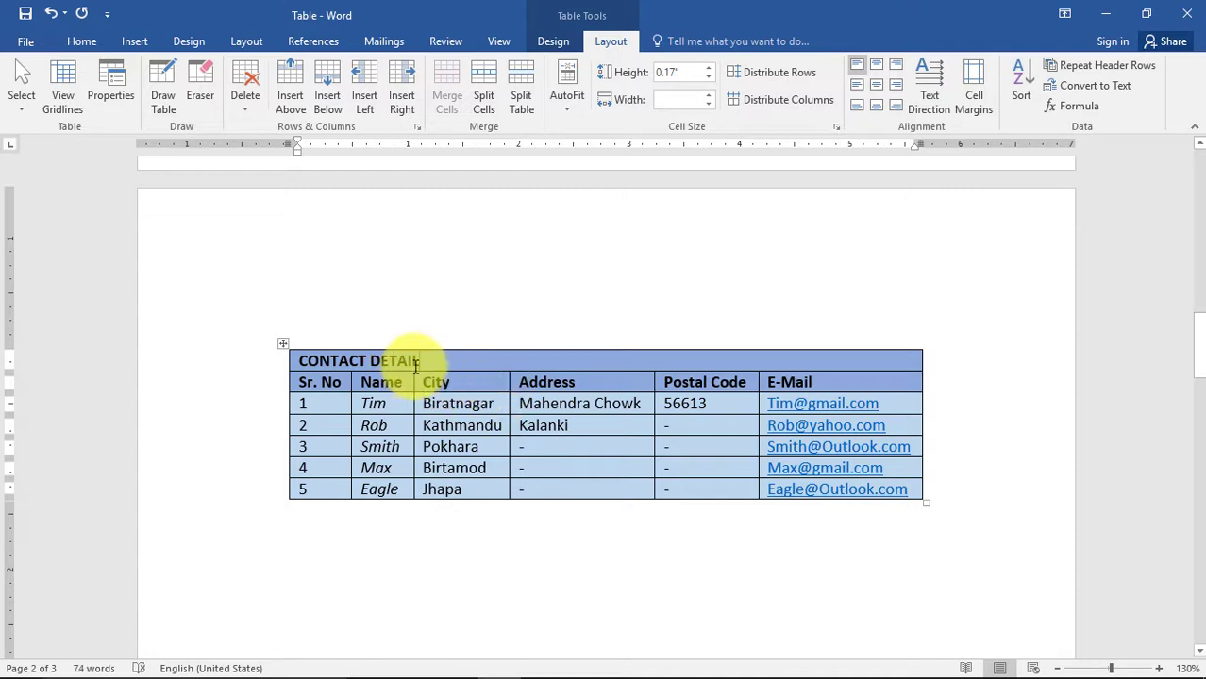
Step: Center the CONTACT DETAIL title horizontally and vertically in its cell and shade that cell with standard green
click(877, 90)
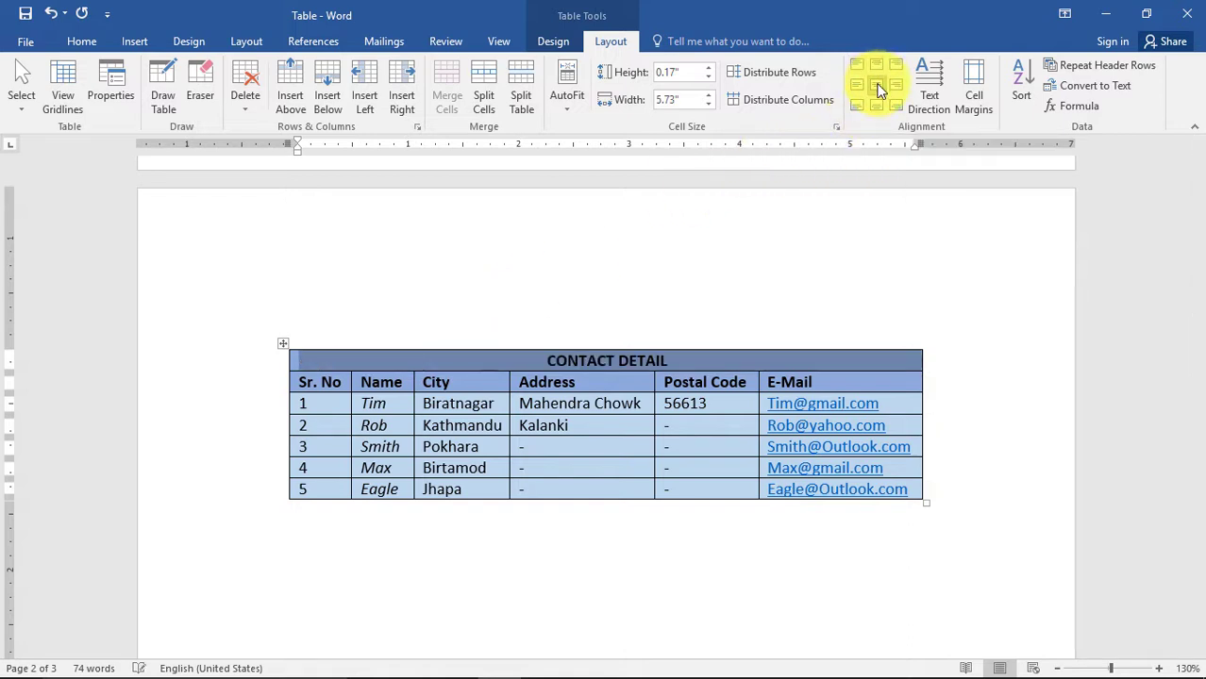
click(644, 360)
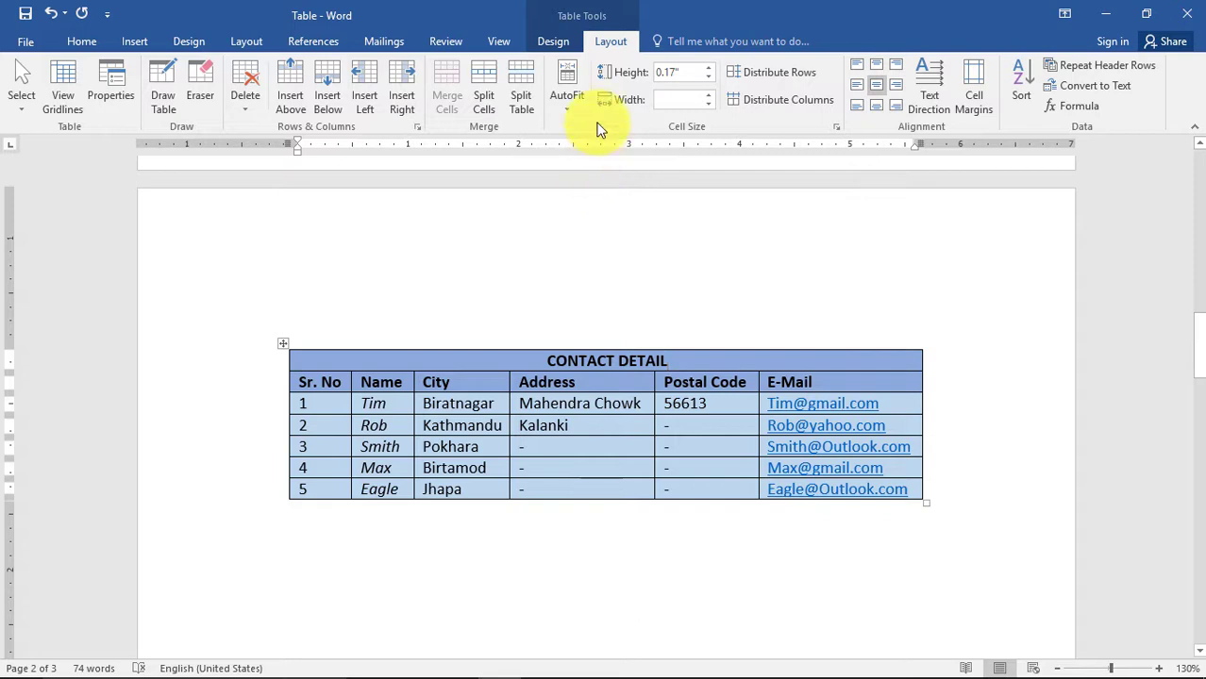
click(556, 40)
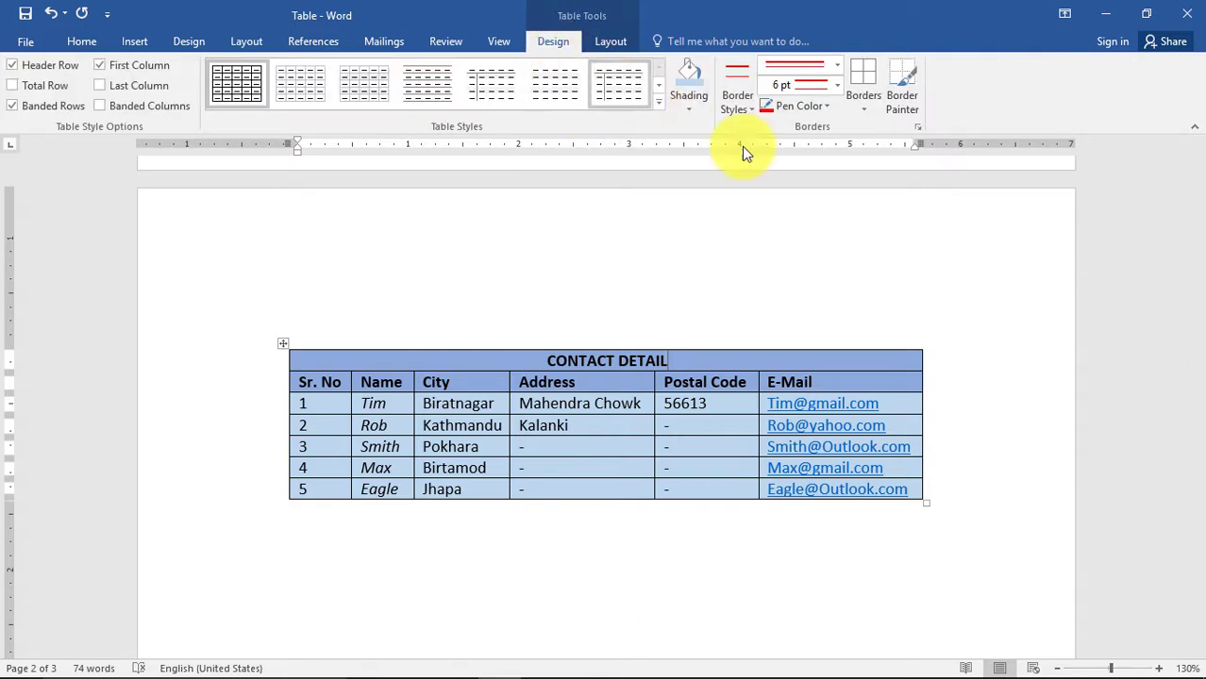
click(688, 111)
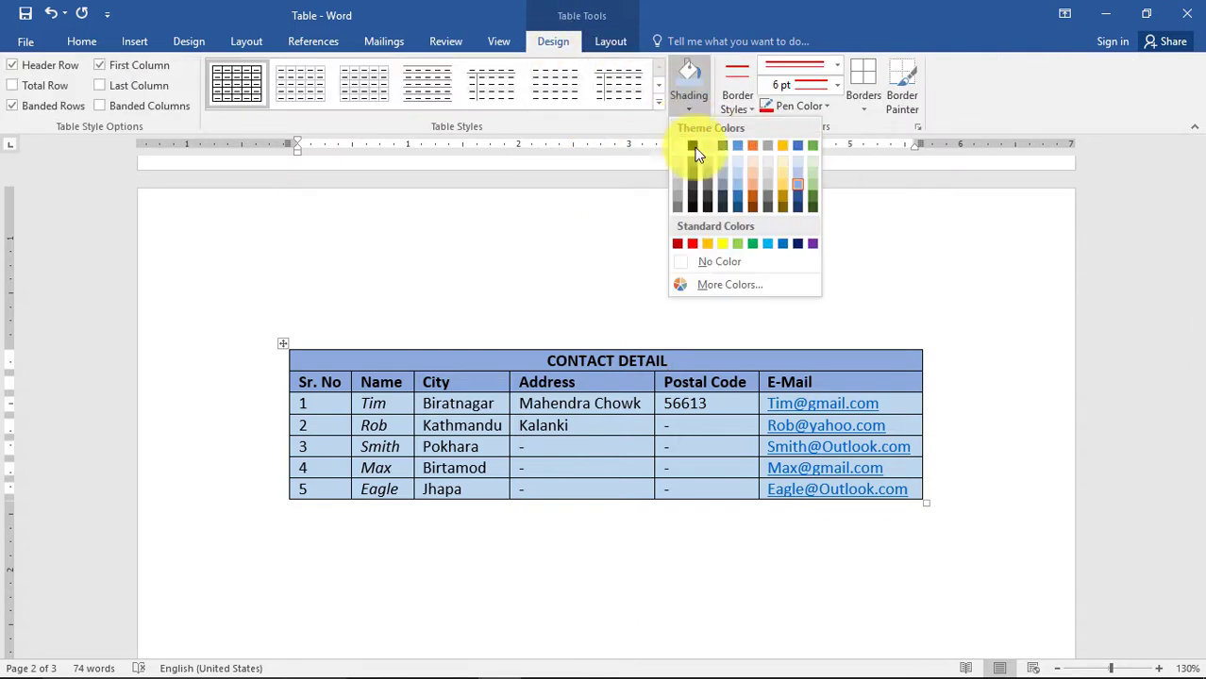
click(757, 245)
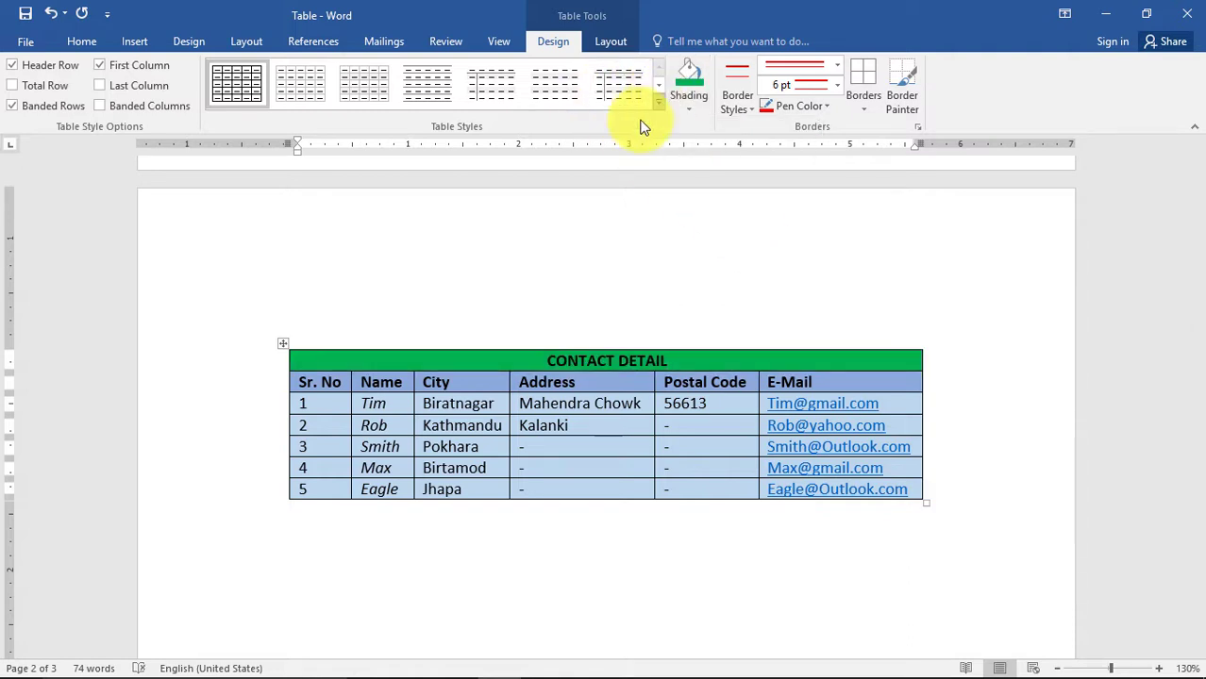
click(609, 411)
Step: Delete the empty last column after Amnt in the product table below the contact table
scroll(599, 436, down, 5)
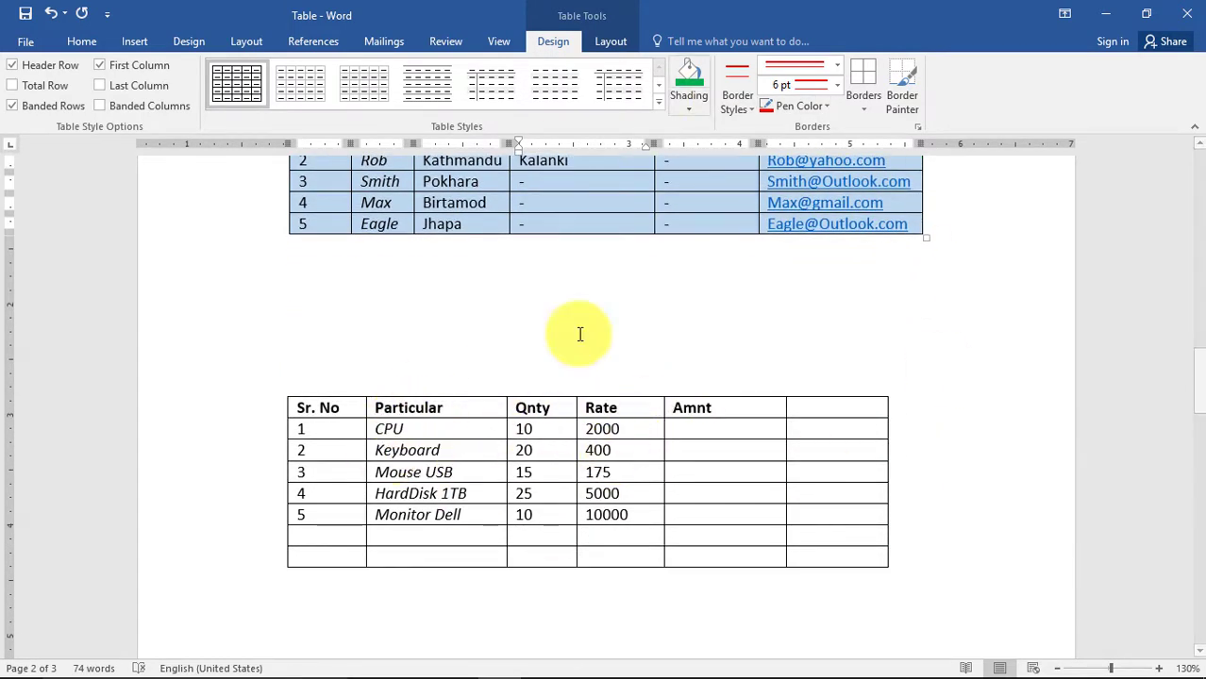
click(632, 450)
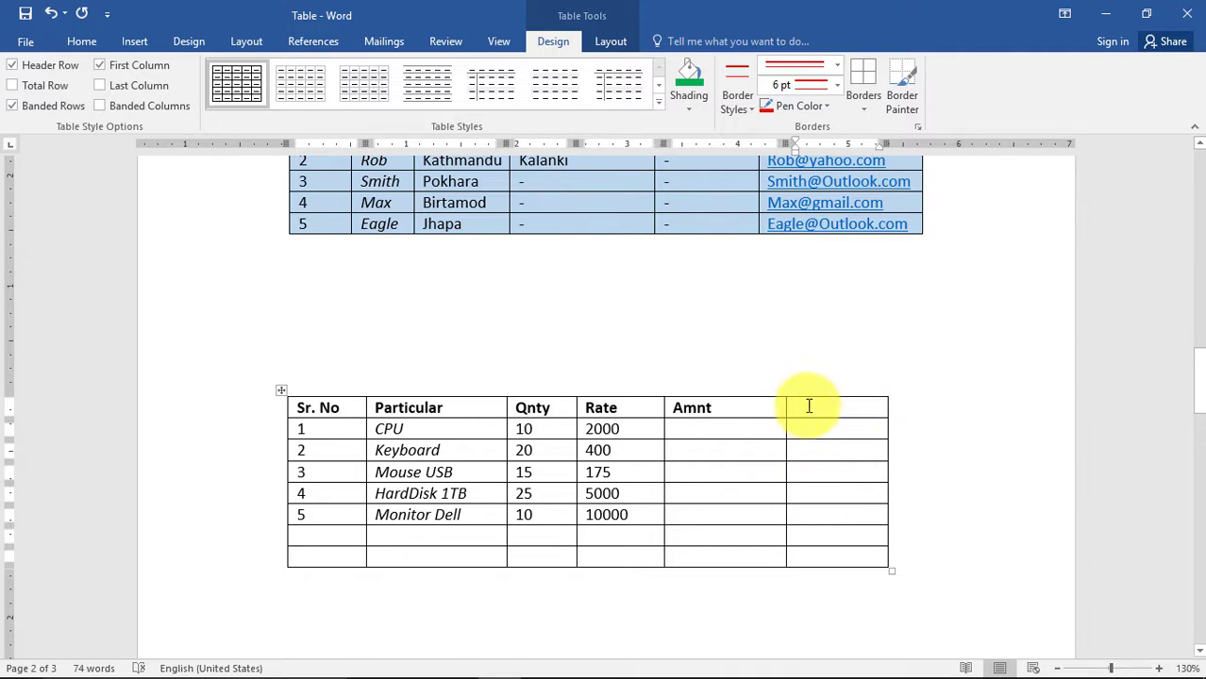
click(609, 42)
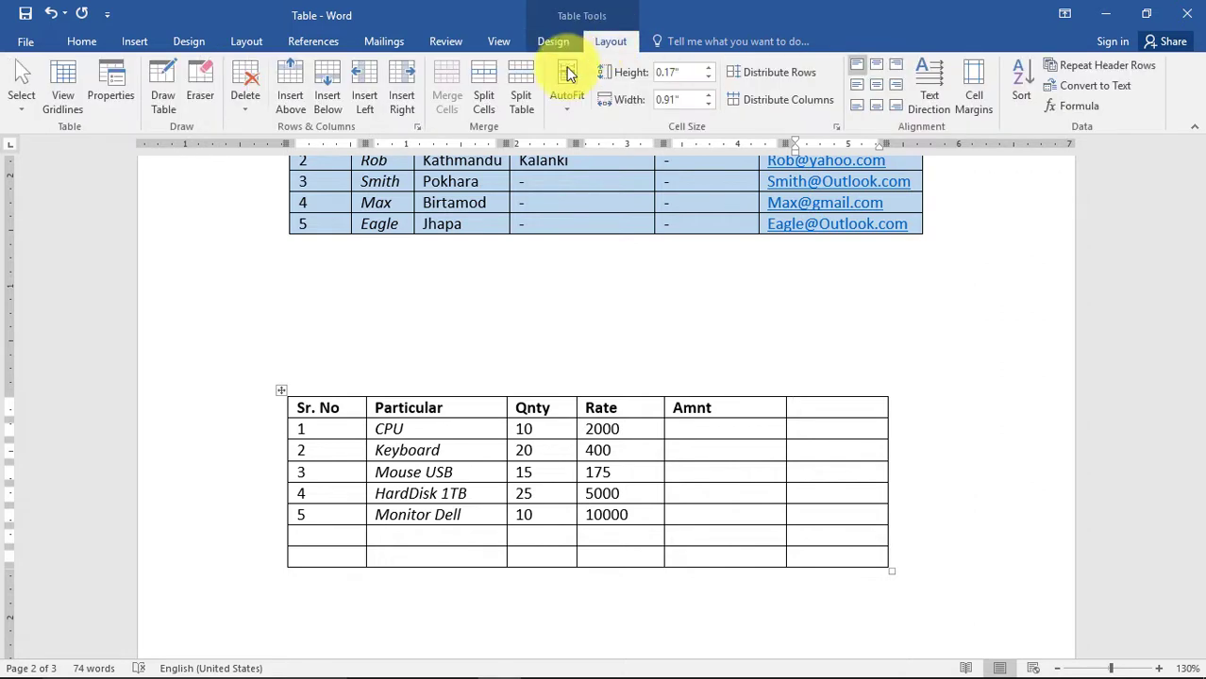
click(253, 114)
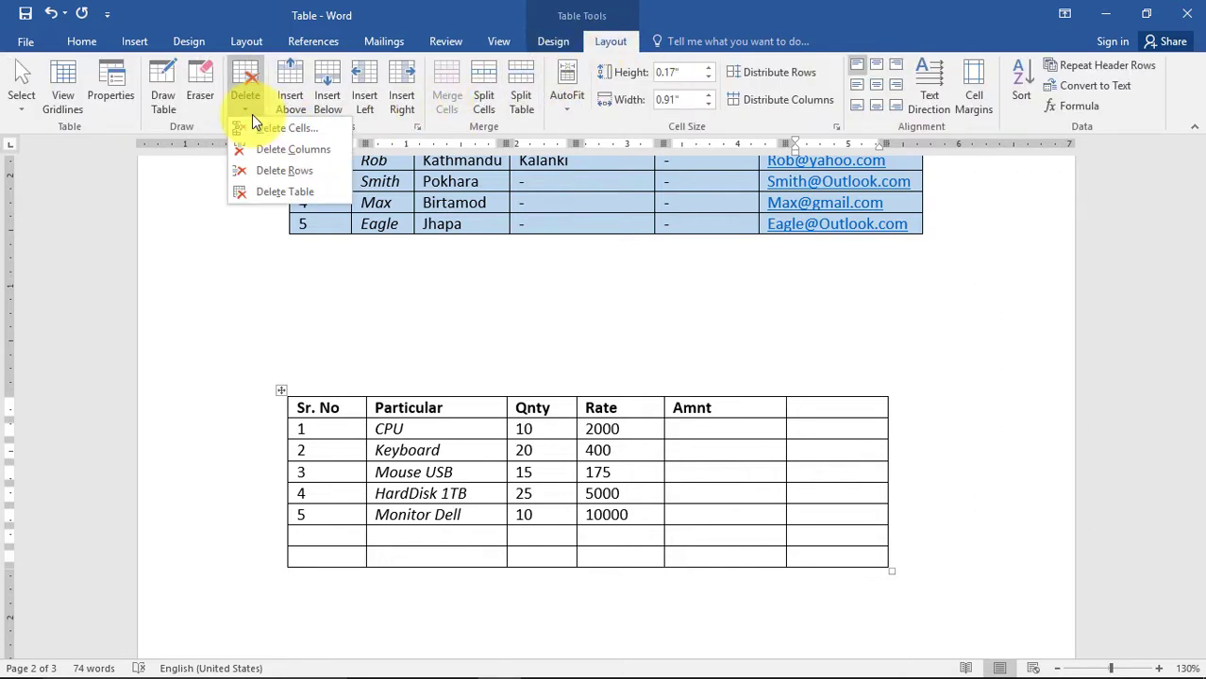
click(285, 154)
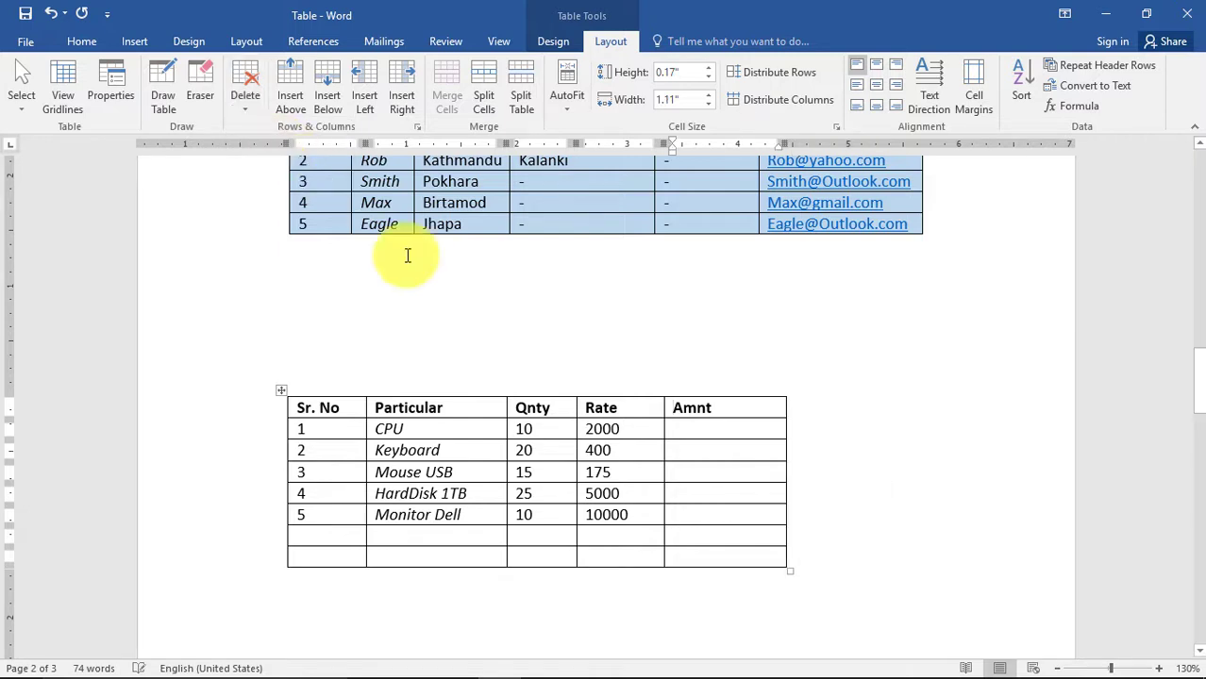
Step: Delete the two empty rows below the Monitor Dell row of the product table
click(411, 557)
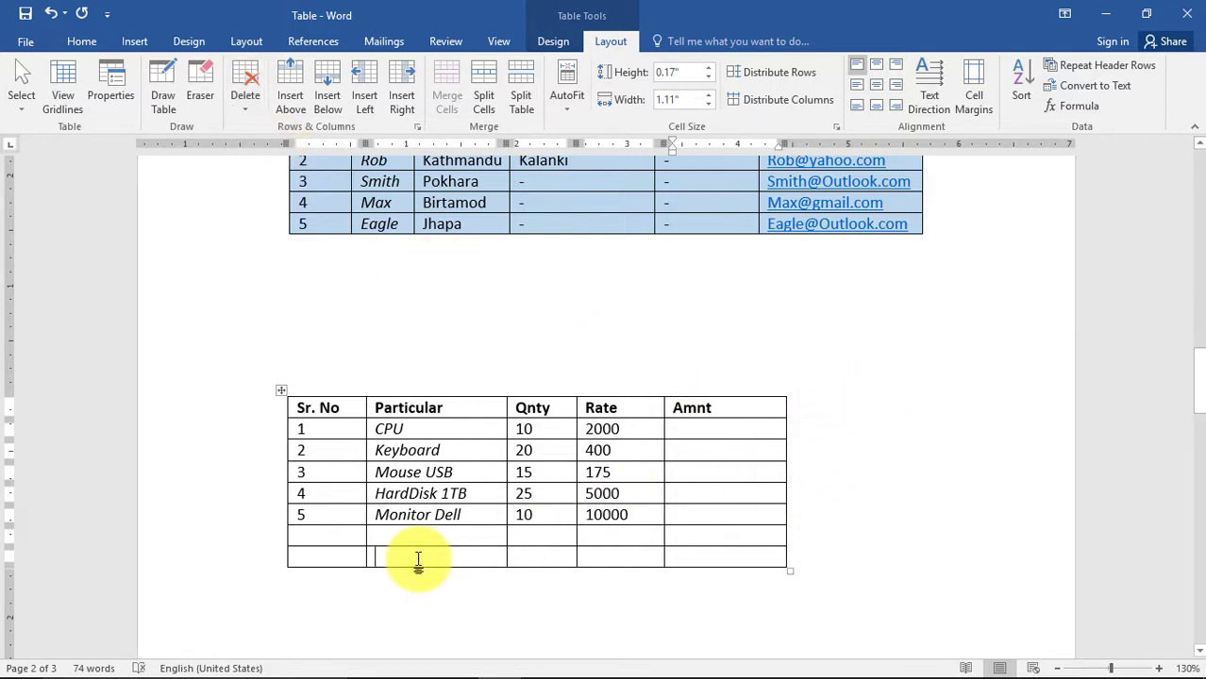
click(328, 557)
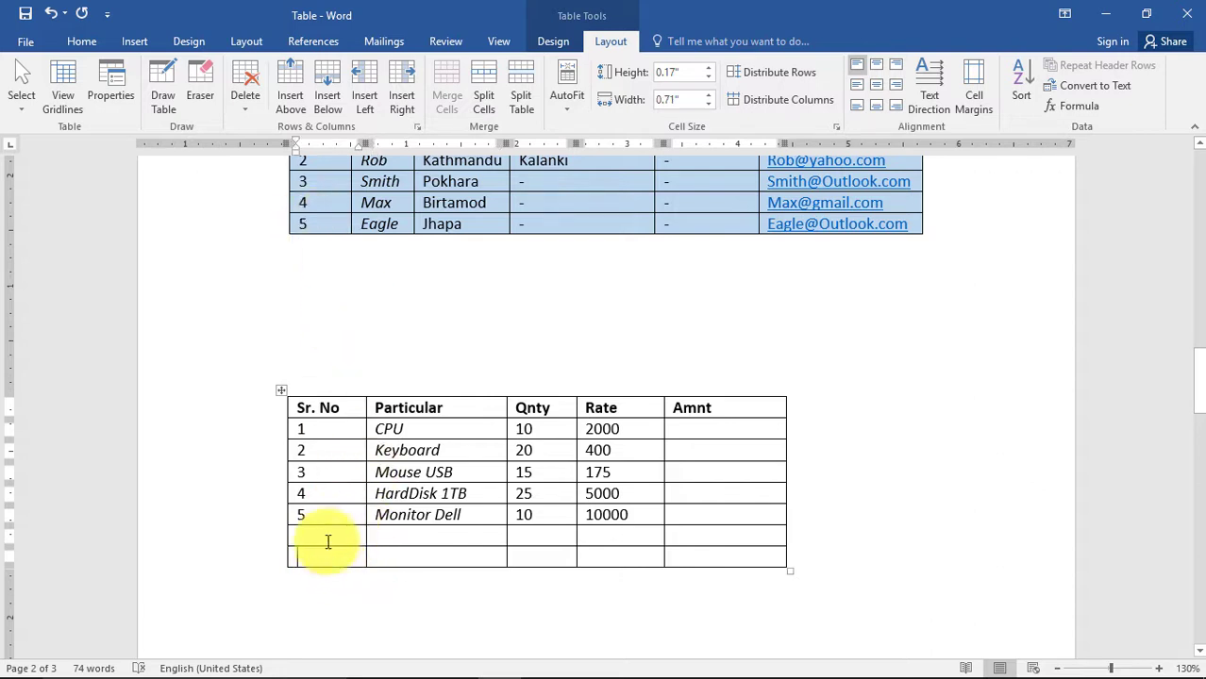
drag(327, 531, 327, 557)
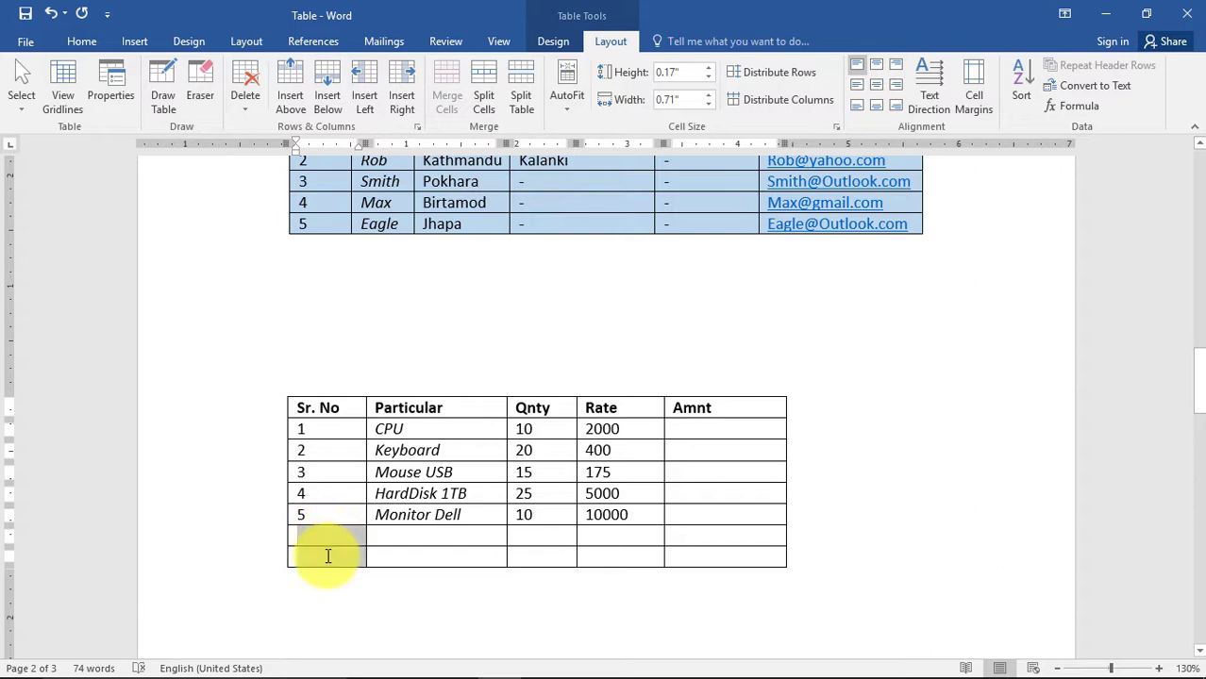
click(404, 559)
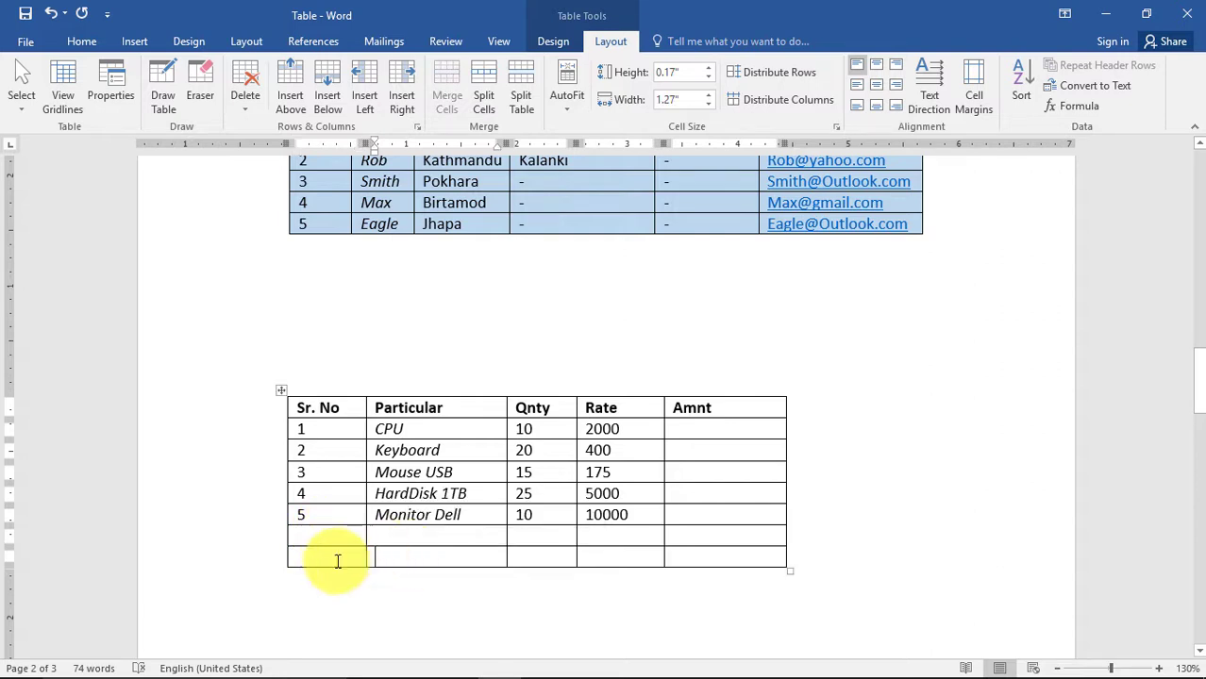
click(320, 539)
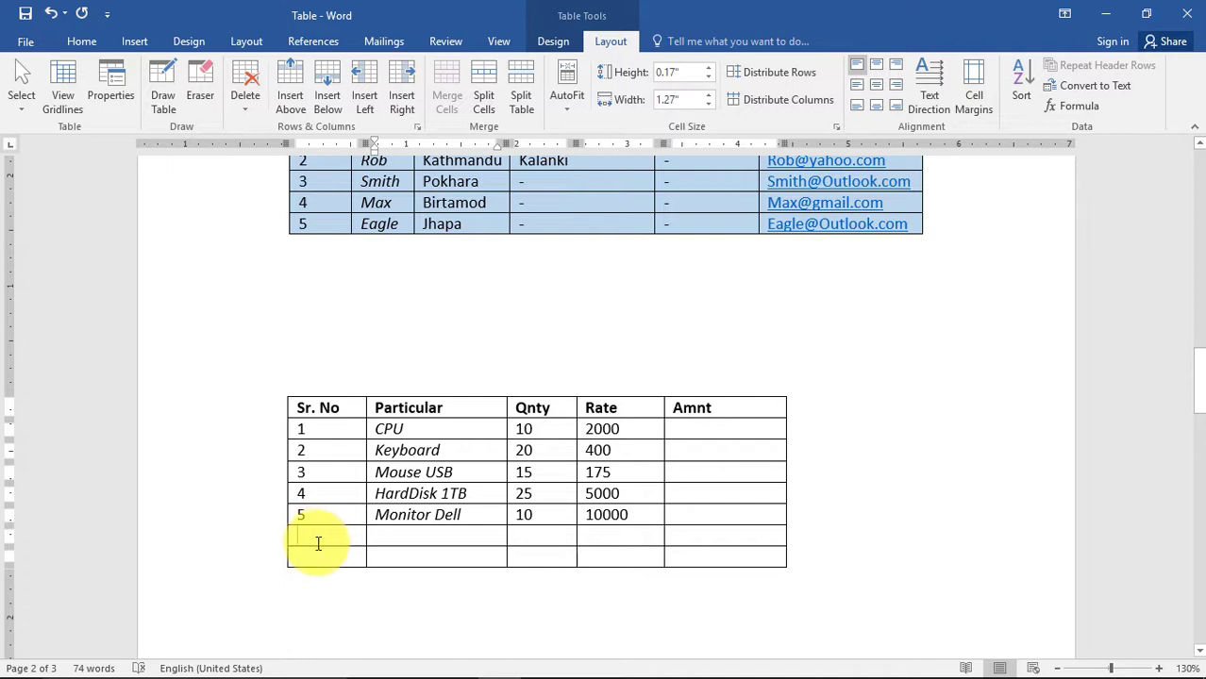
drag(319, 545, 318, 559)
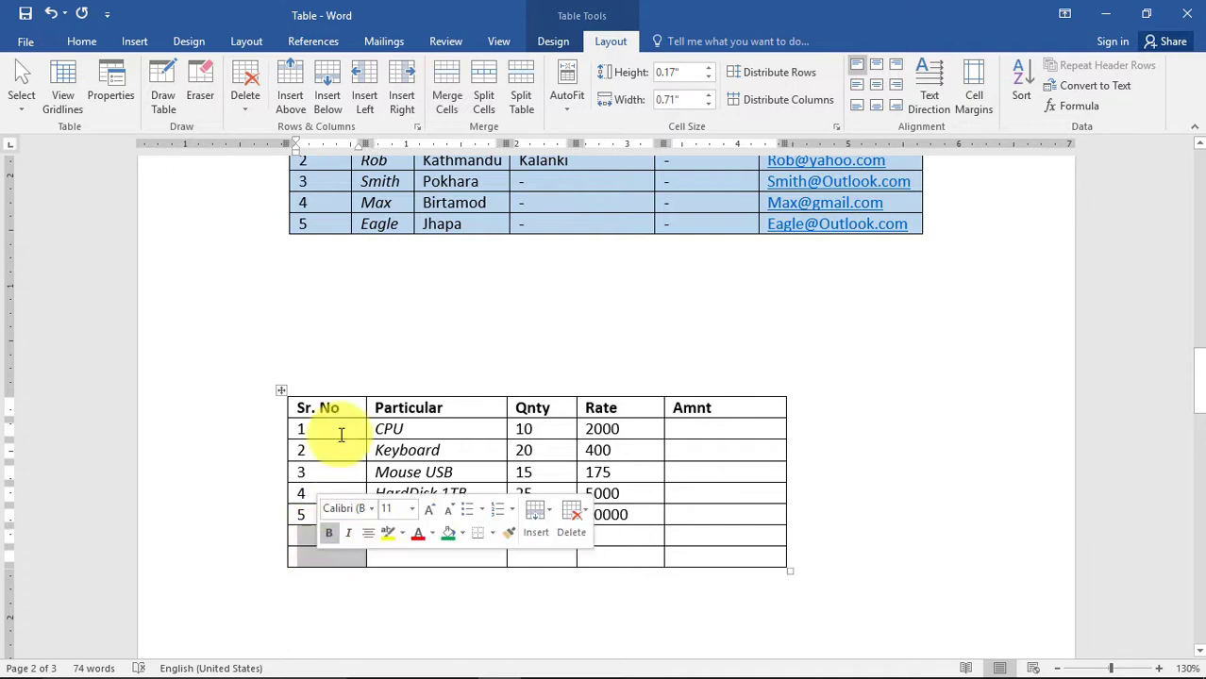
click(252, 104)
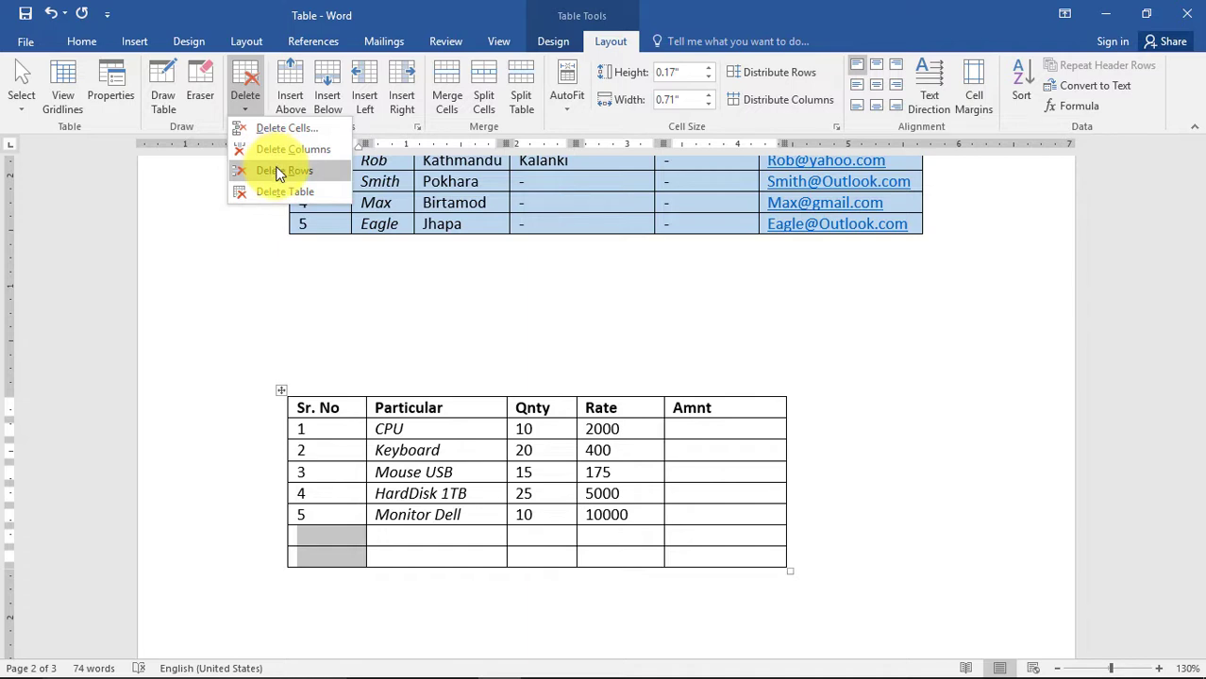
click(279, 172)
click(312, 382)
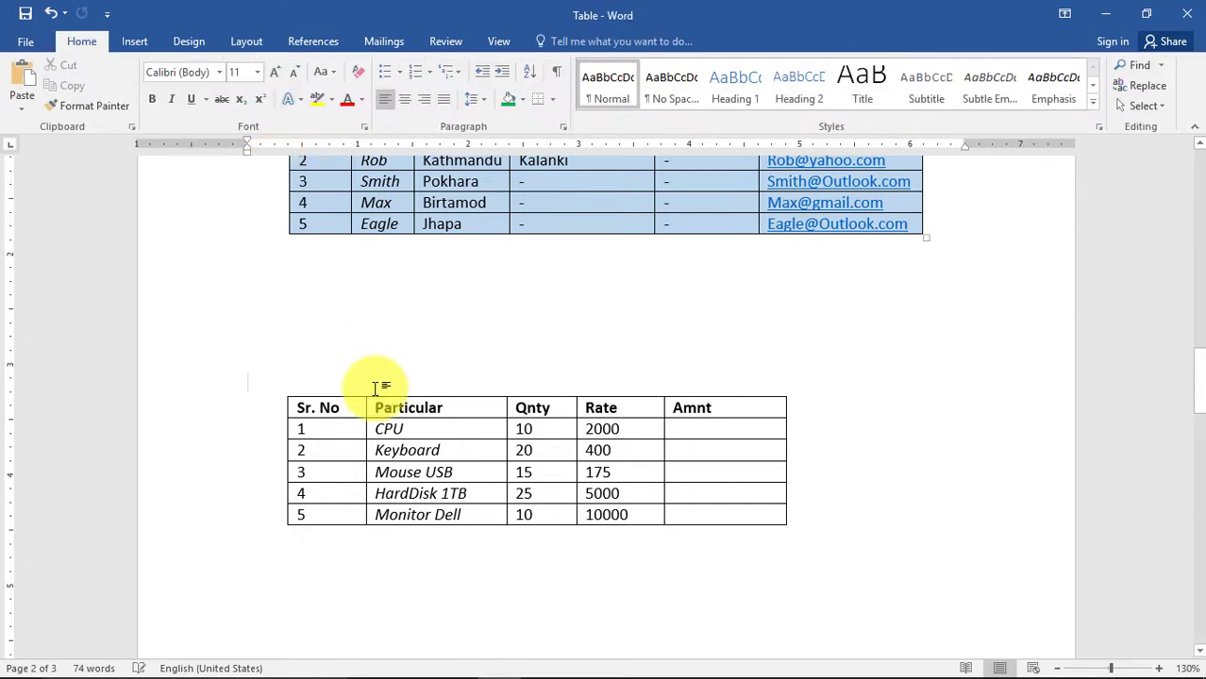
click(338, 512)
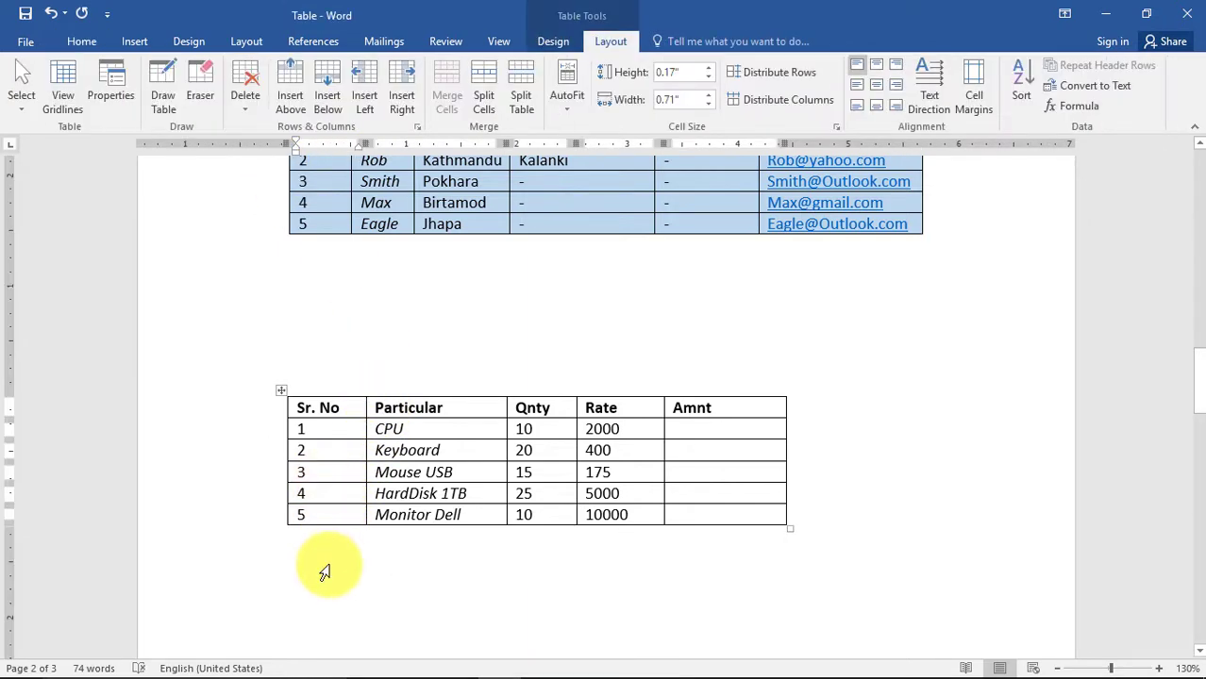
Step: Insert a row below the Monitor Dell row of the product table and merge its first four cells
click(332, 100)
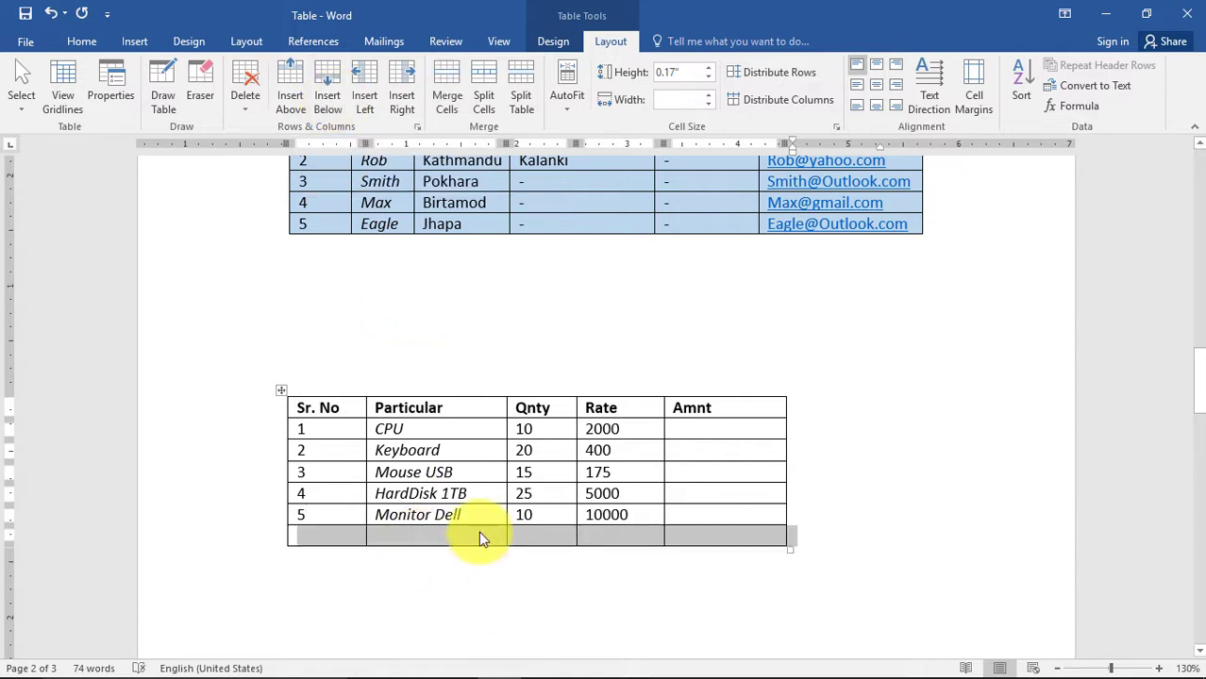
click(437, 540)
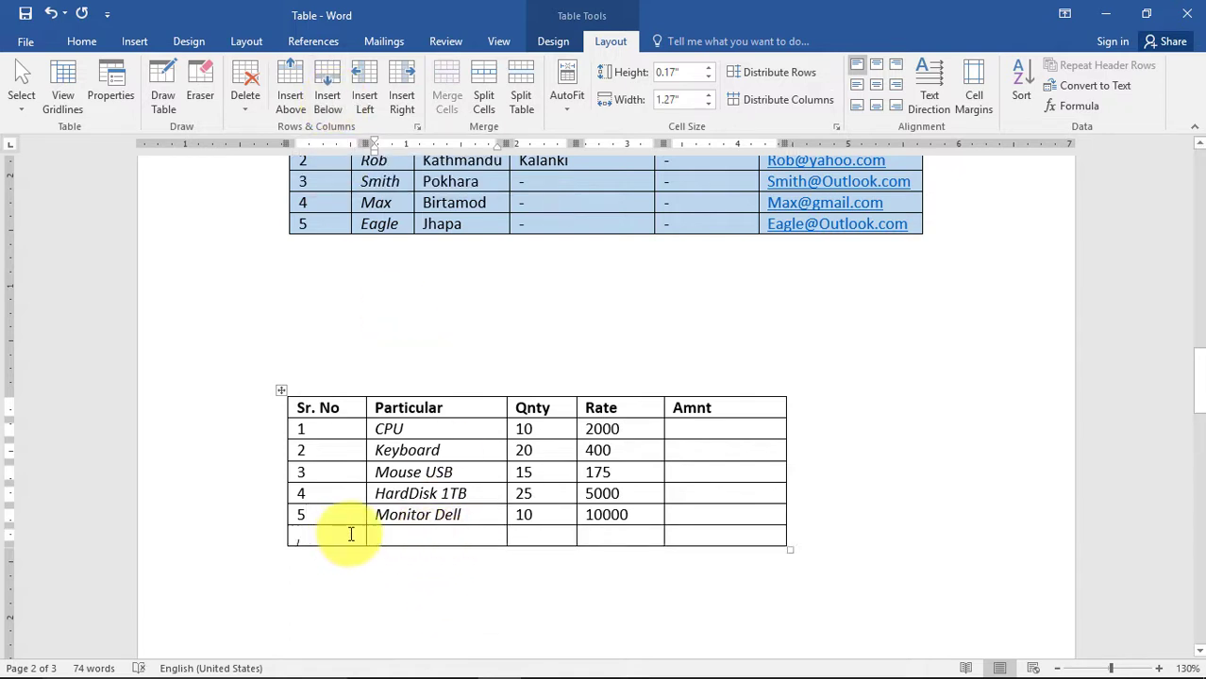
drag(342, 531, 594, 531)
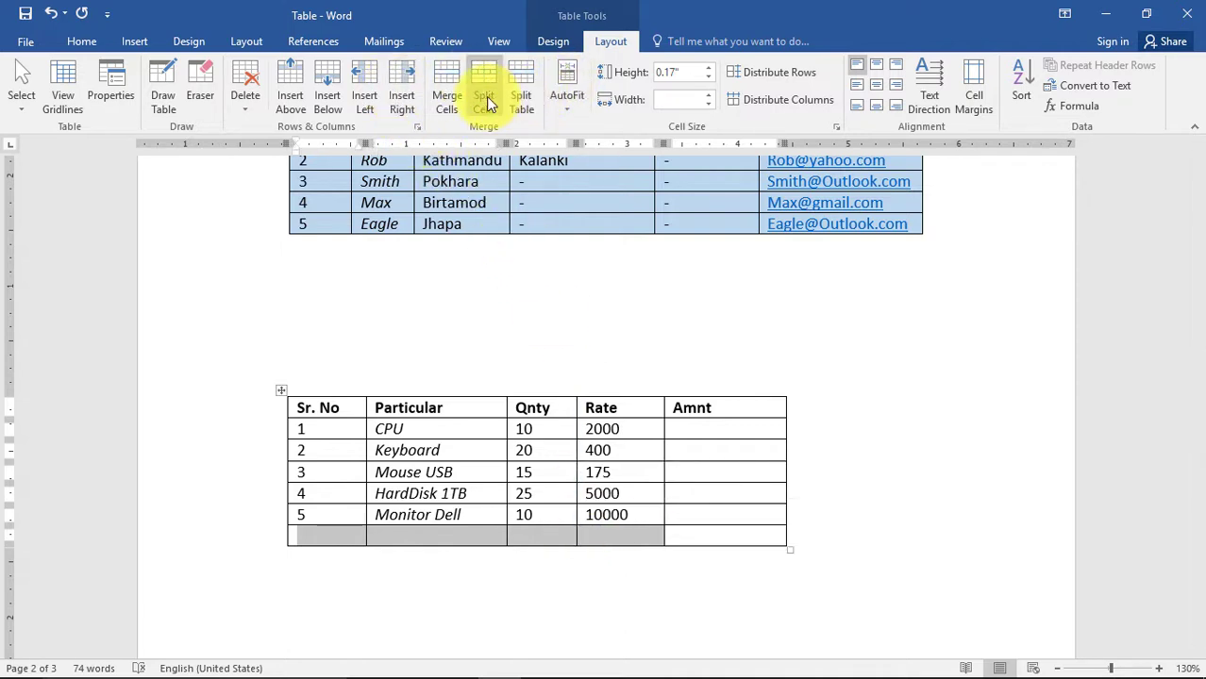
click(454, 86)
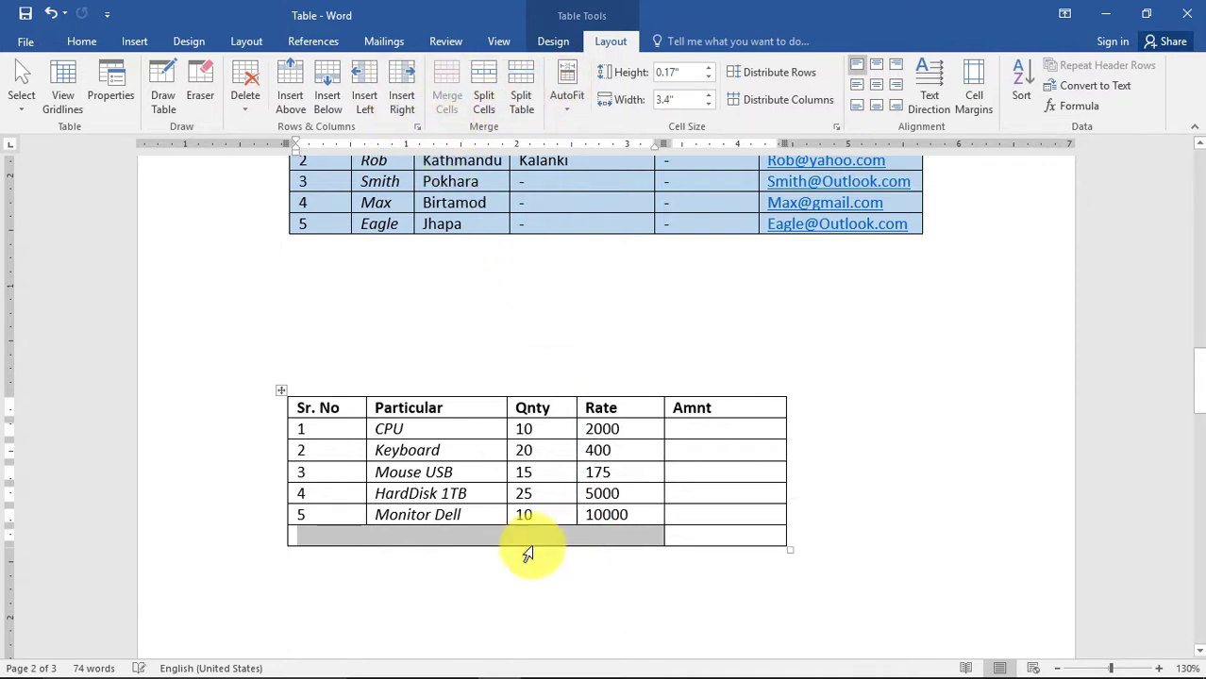
Step: Enter "TOTAL" in the merged cell of the product table's last row and center it horizontally and vertically
click(421, 535)
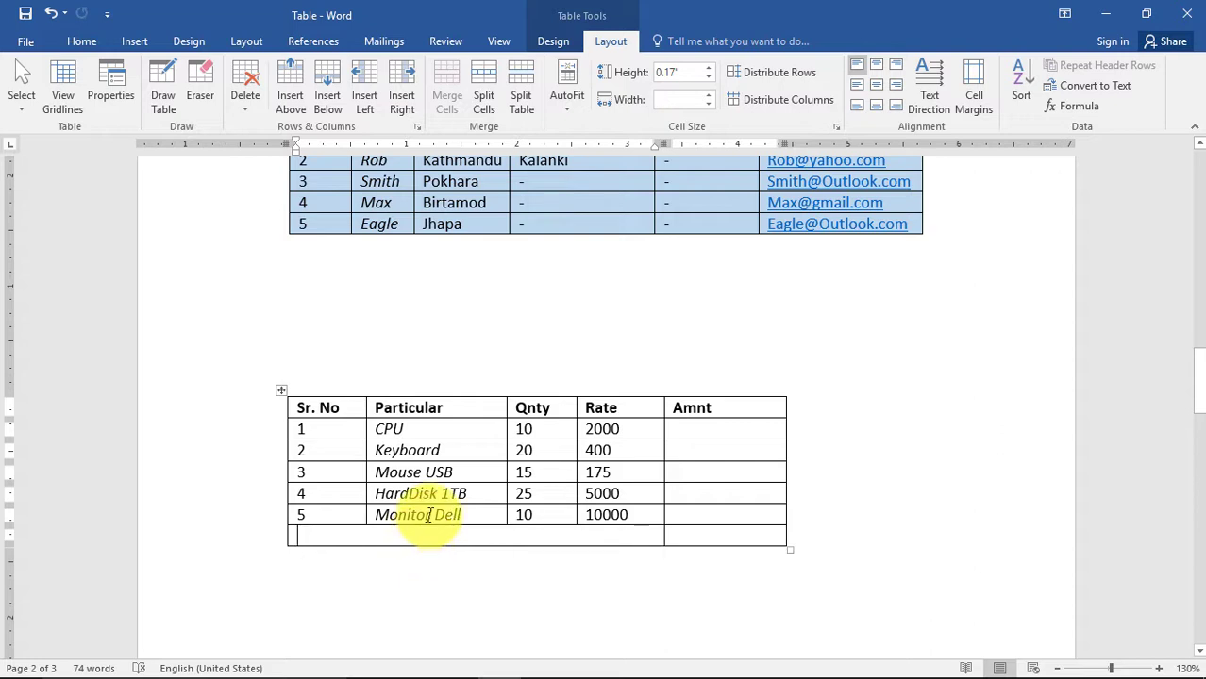
text(t)
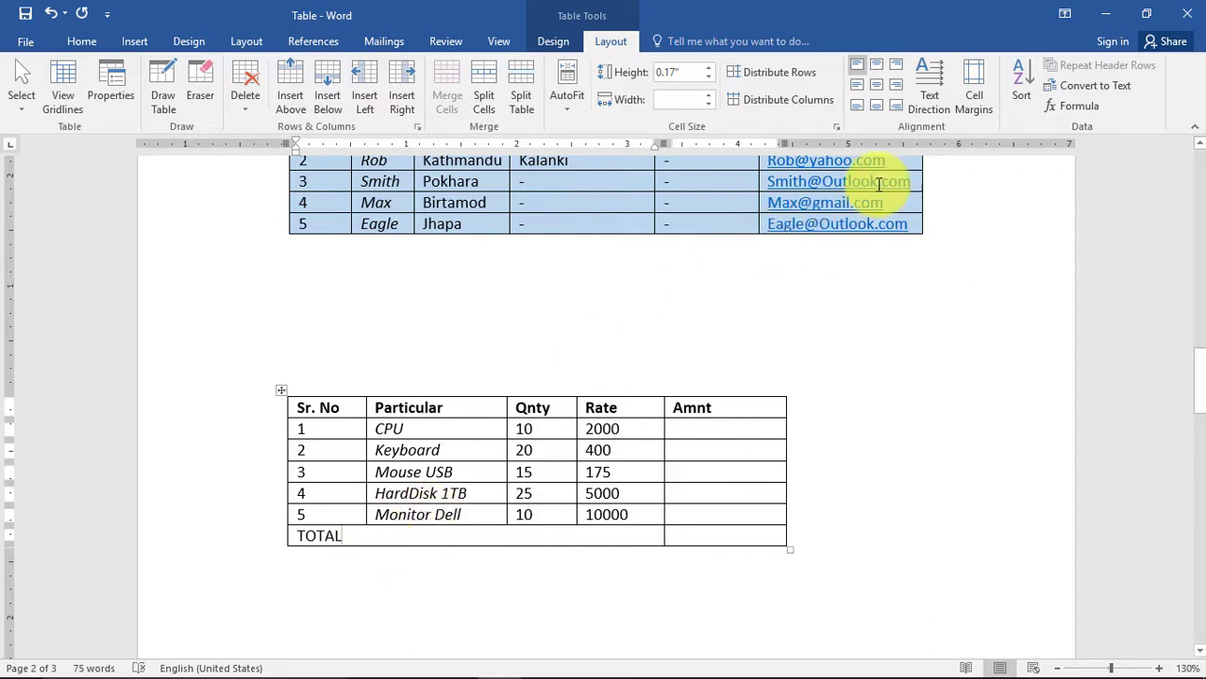
click(877, 90)
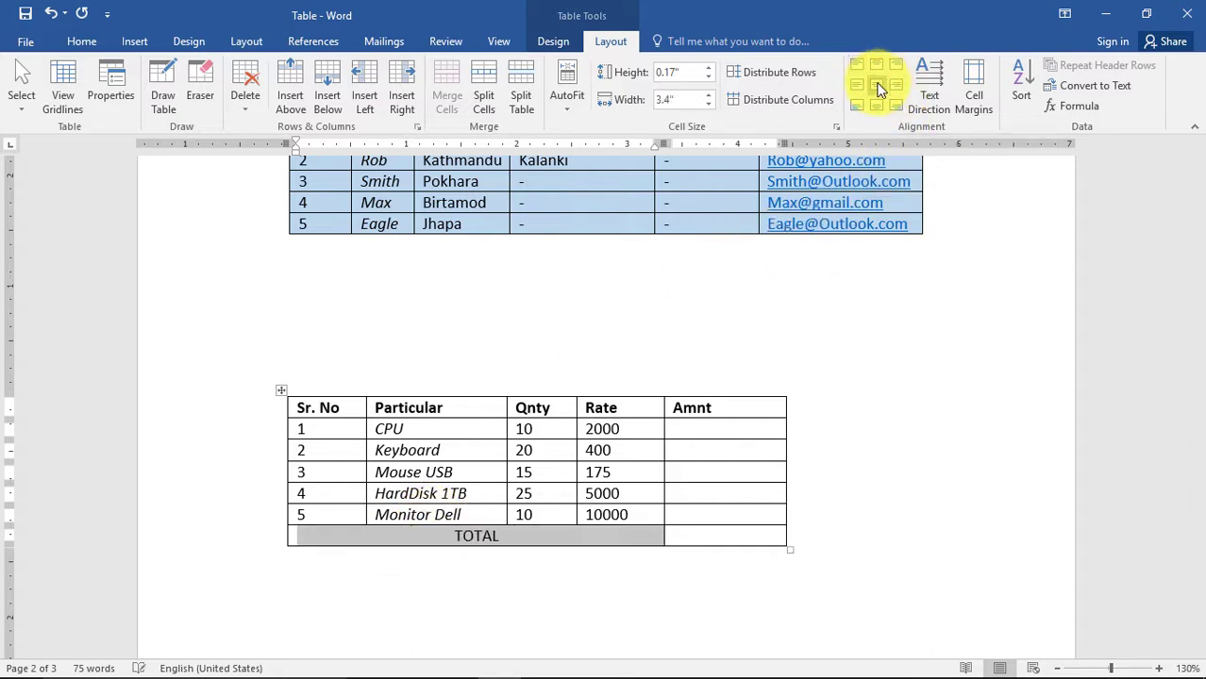
Step: Calculate the CPU row's Amnt with a table formula, replacing the default SUM with the PRODUCT function as =PRODUCT(LEFT)
click(679, 429)
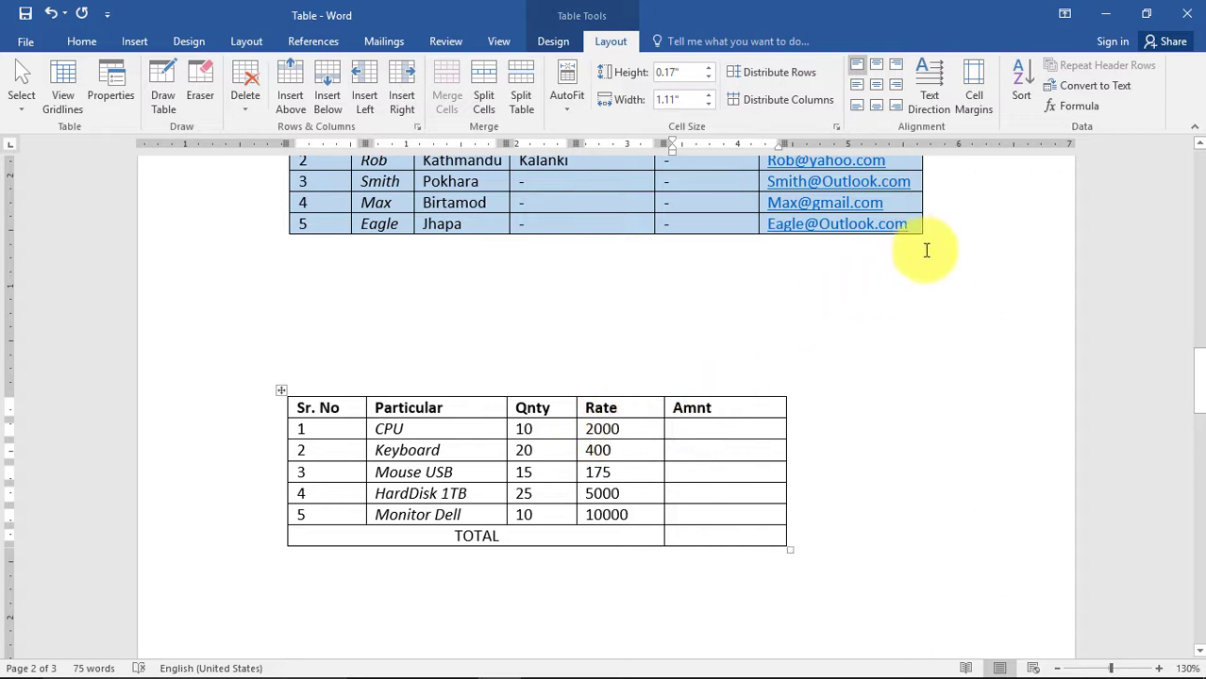
click(1074, 109)
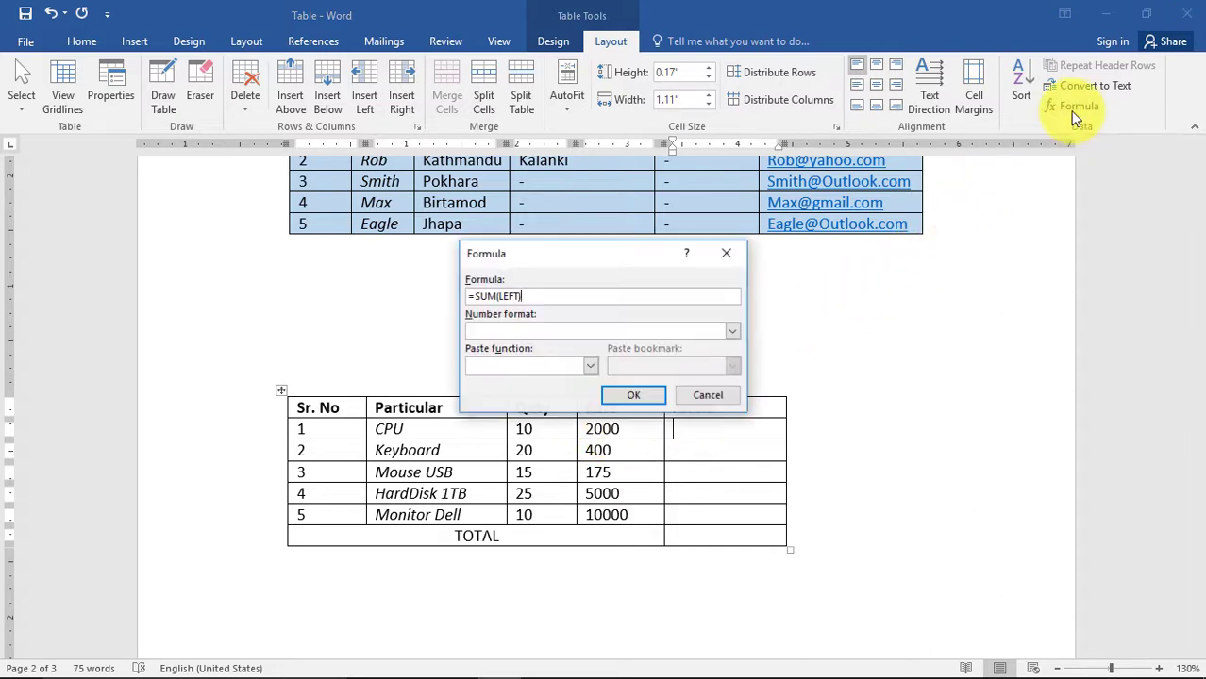
drag(585, 257, 887, 222)
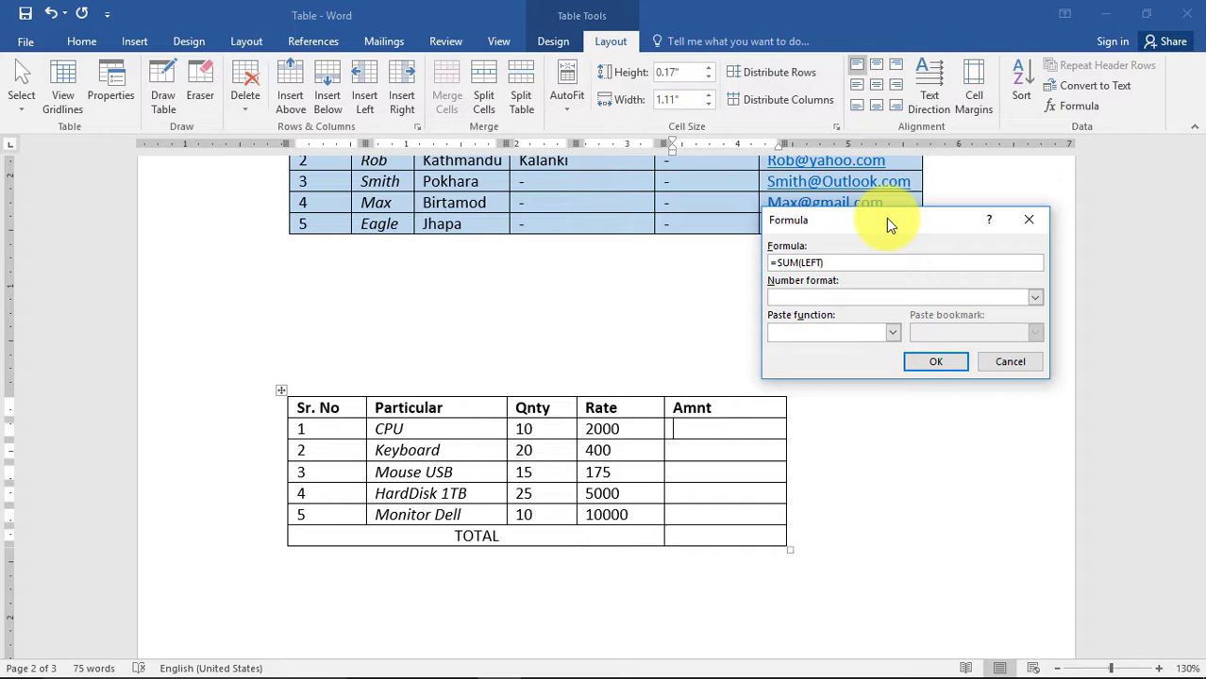
double_click(831, 262)
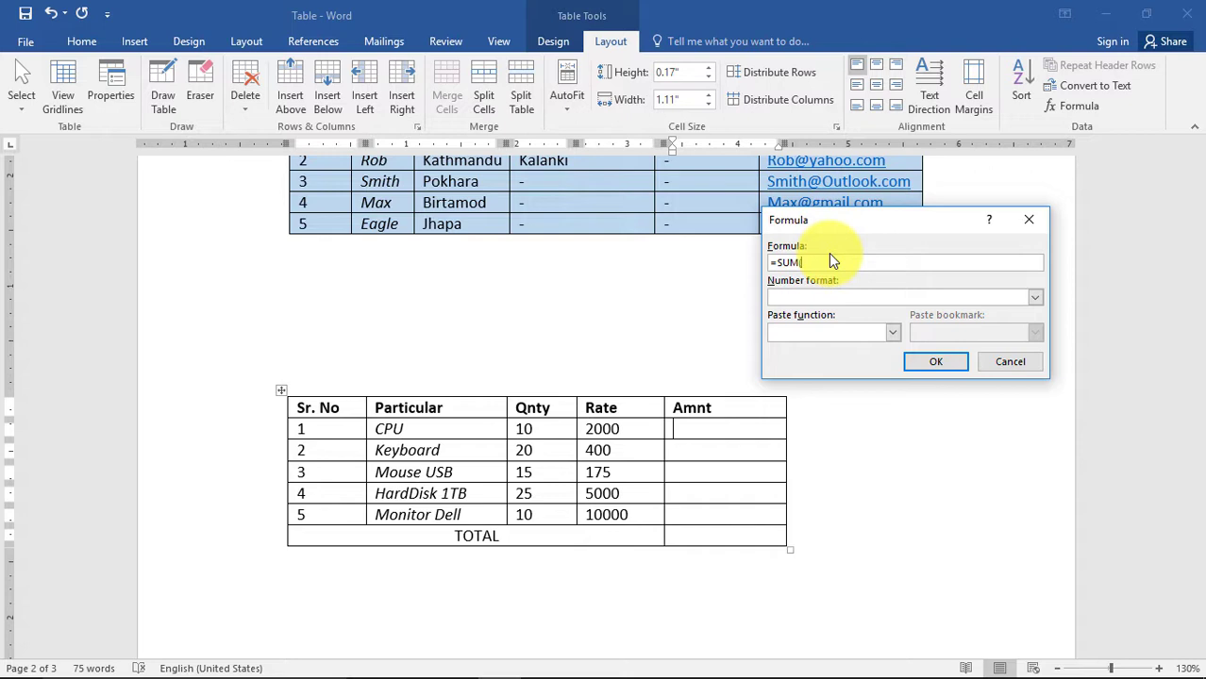
key(BackSpace)
key(BackSpace)
key(BackSpace)
key(BackSpace)
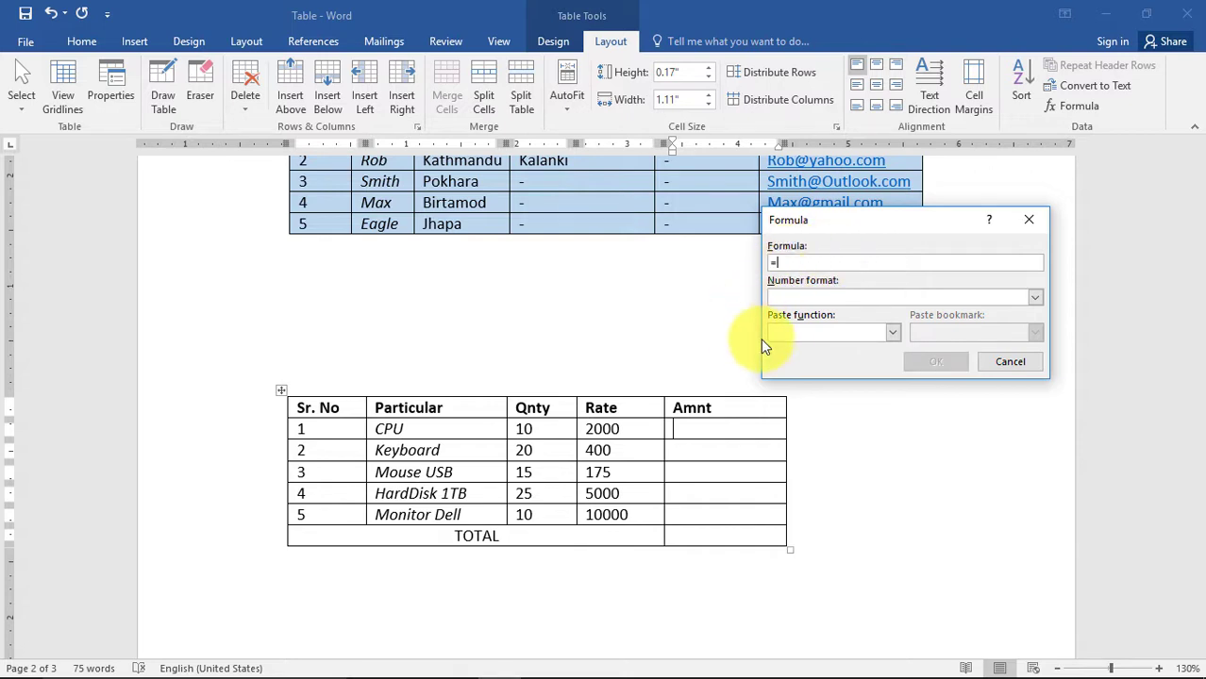
click(893, 332)
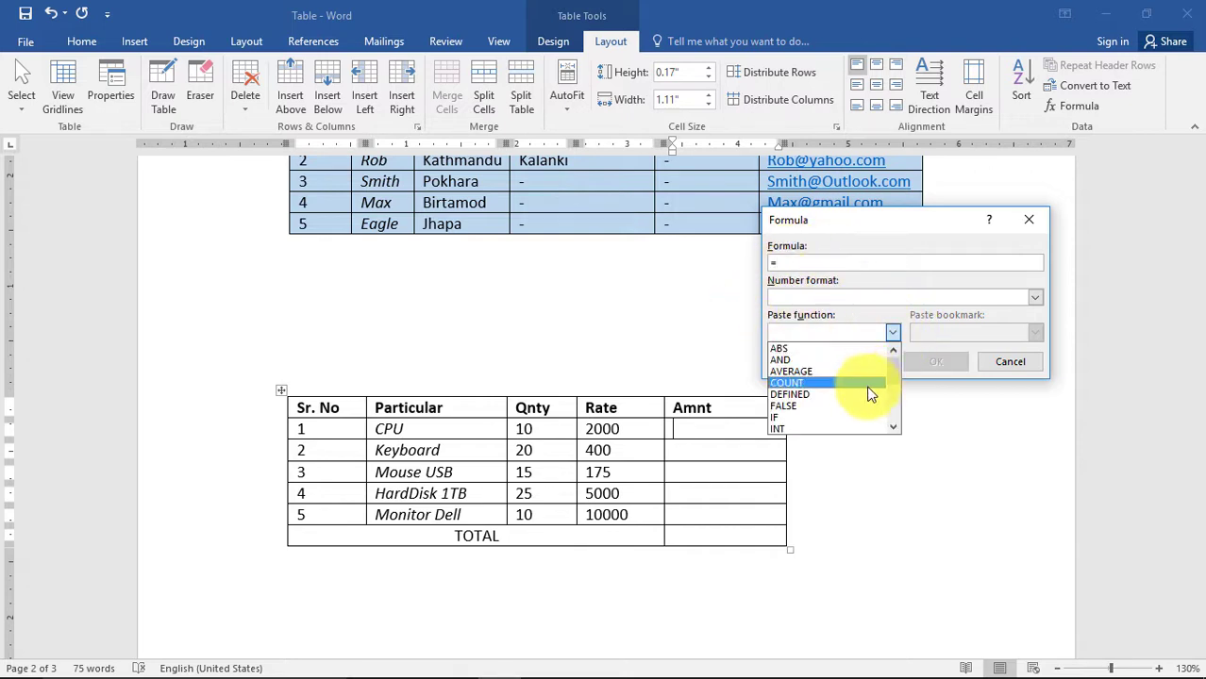
click(893, 428)
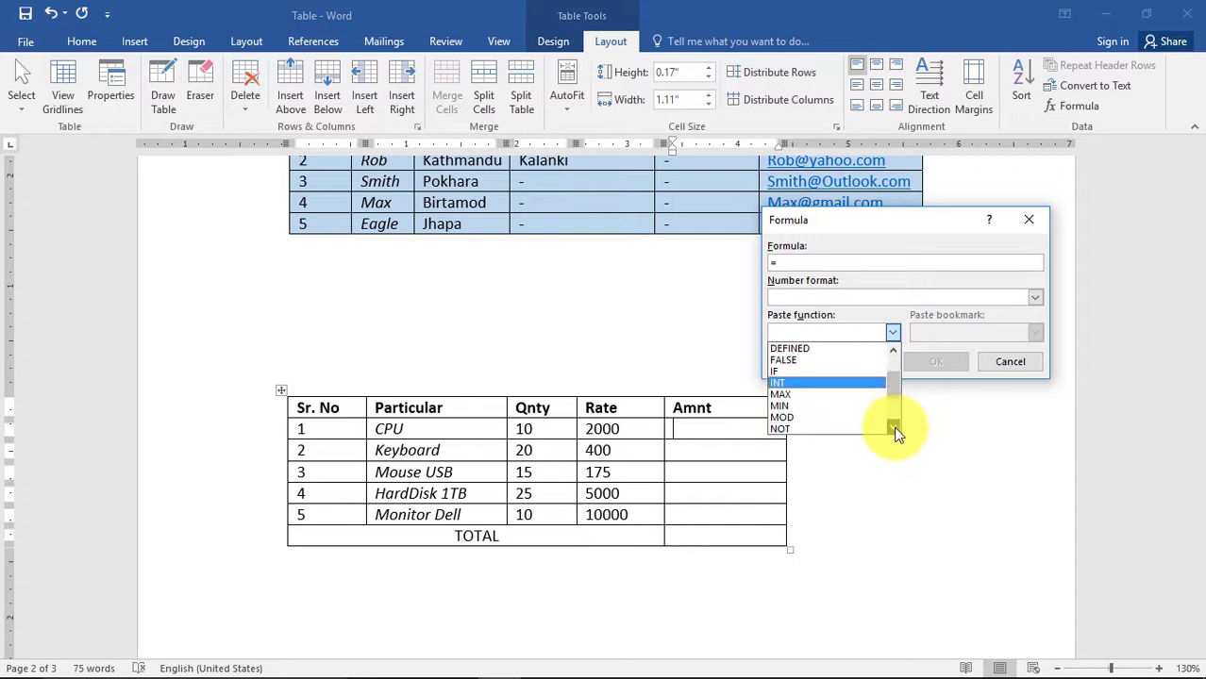
click(840, 417)
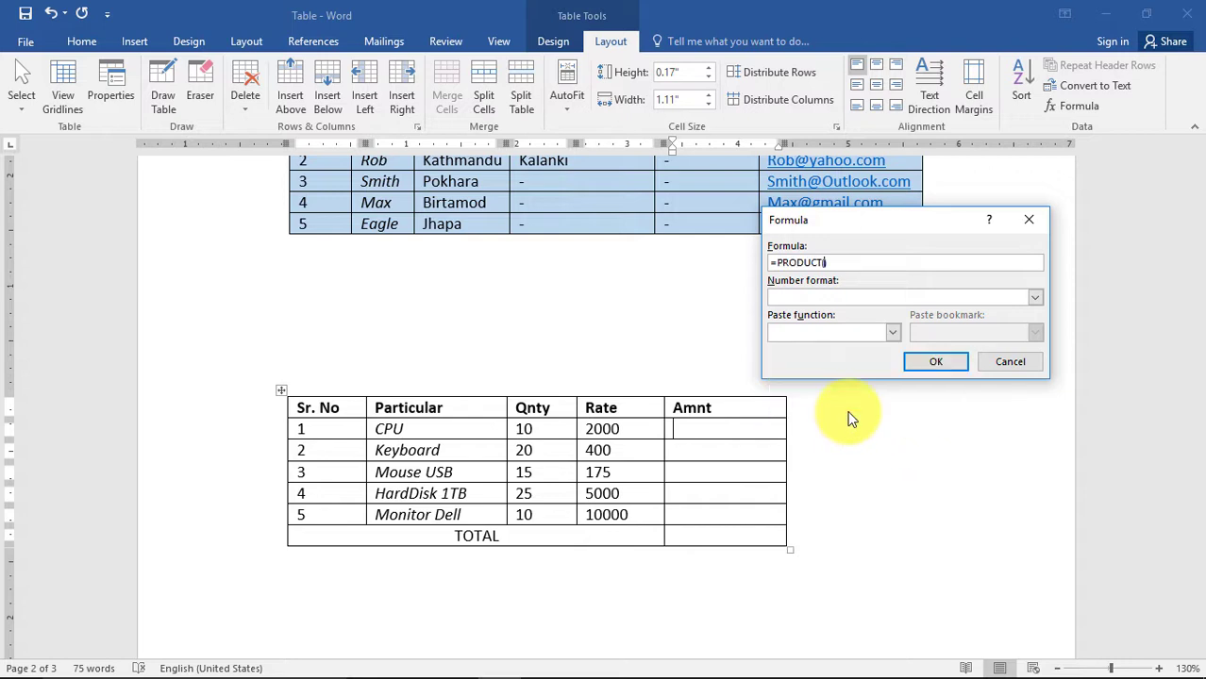
click(823, 262)
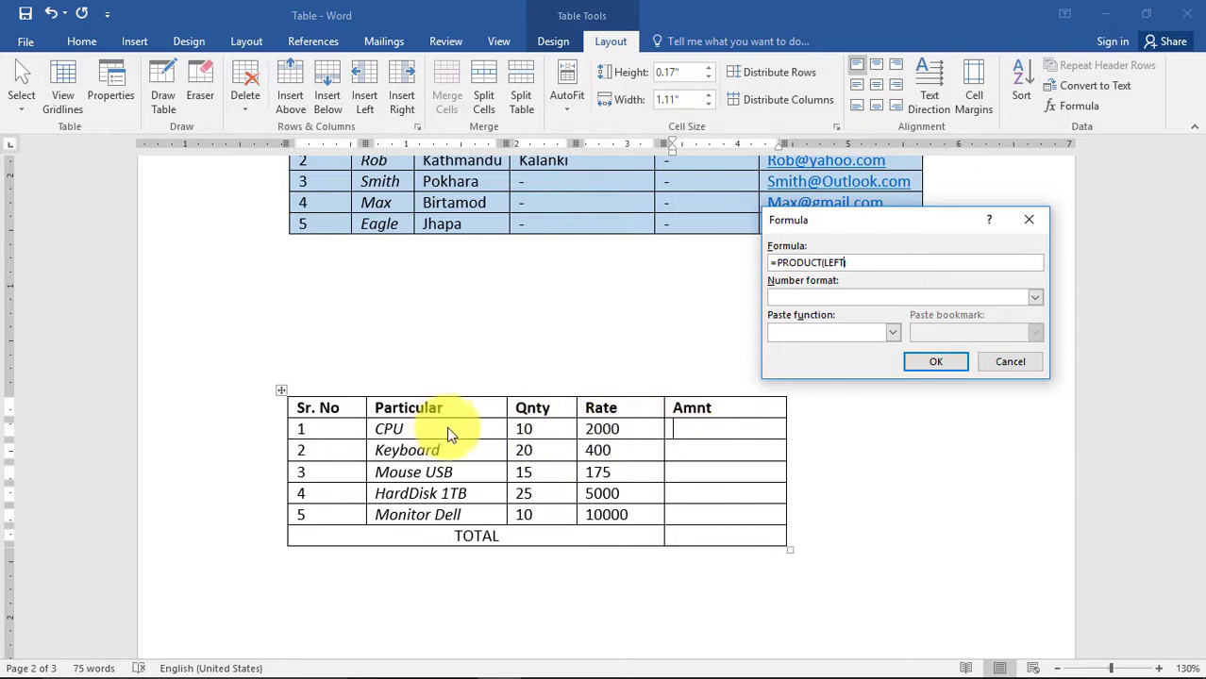
click(936, 362)
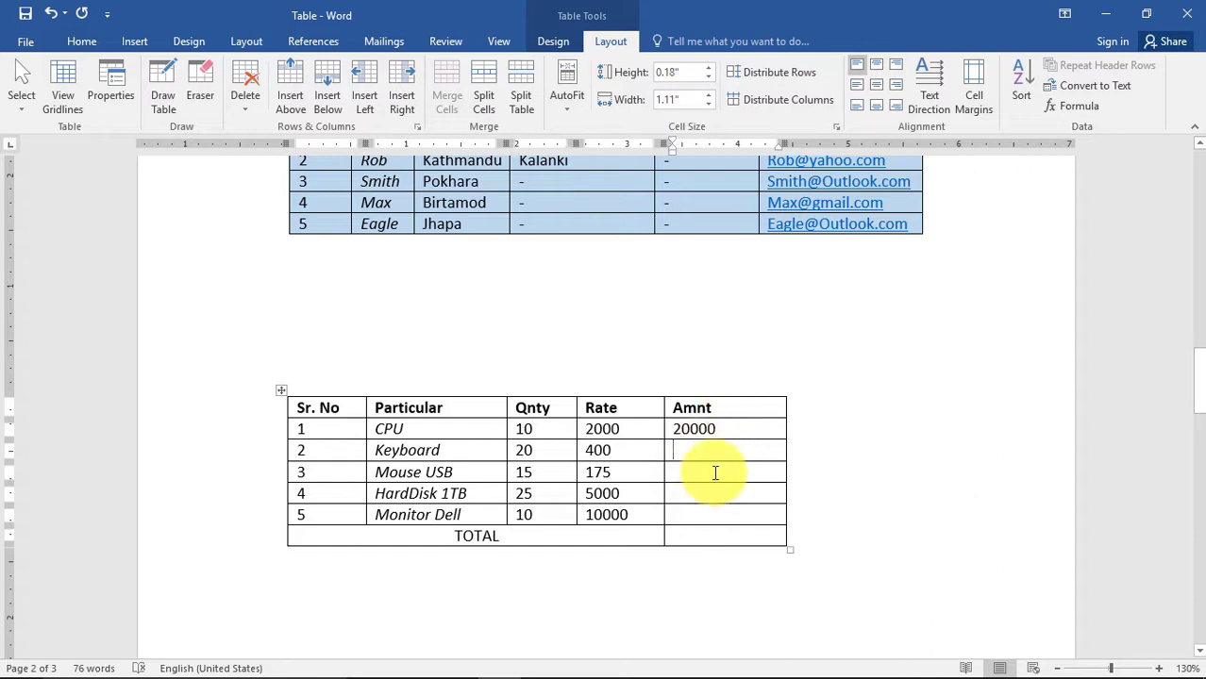
Step: Calculate the Keyboard row's Amnt with the formula =PRODUCT(LEFT), copying the formula text before applying it
click(1074, 105)
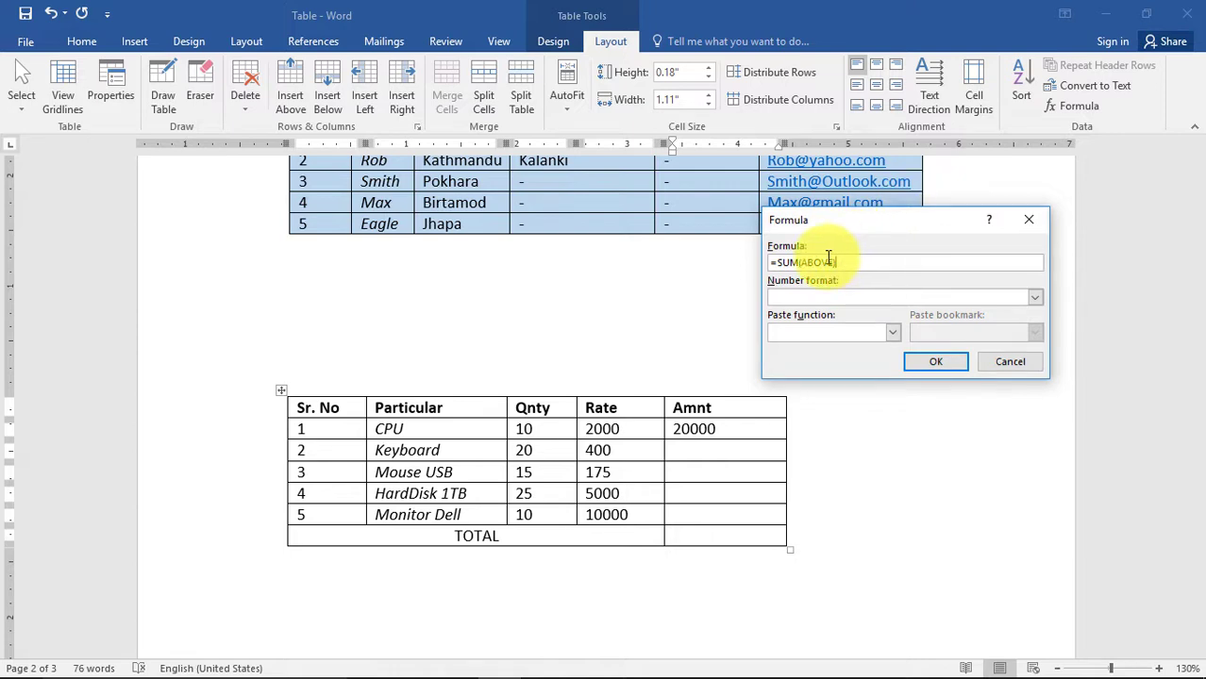
drag(832, 260, 783, 255)
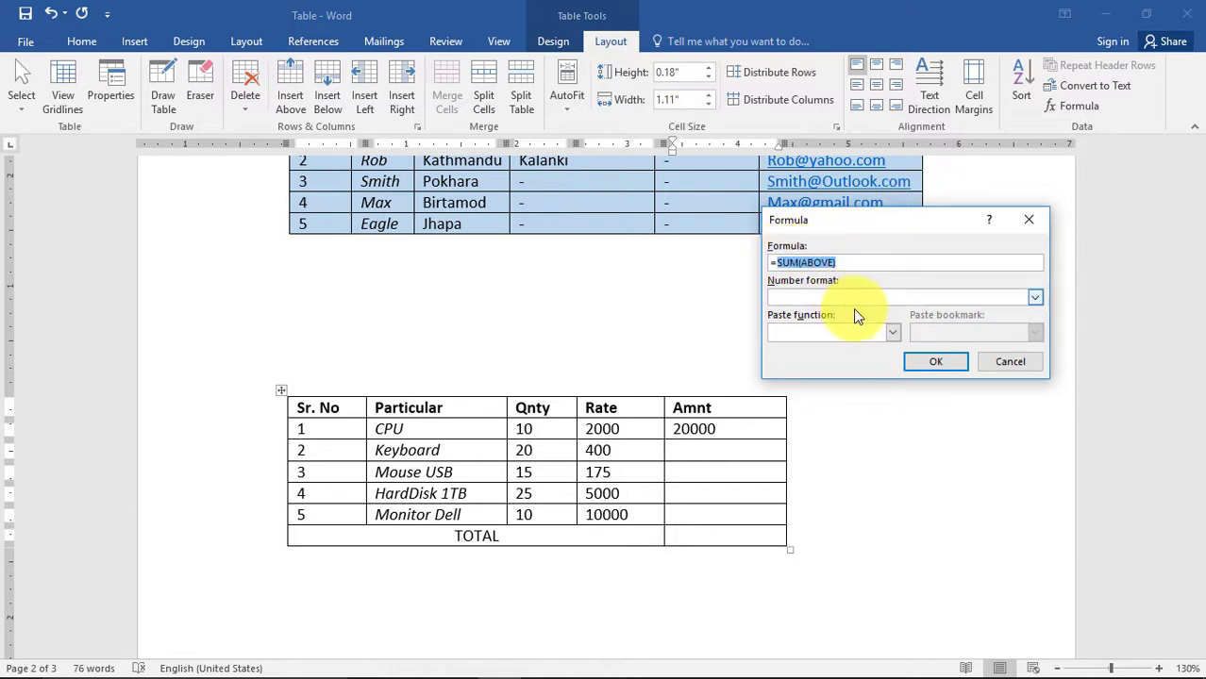
key(BackSpace)
click(868, 338)
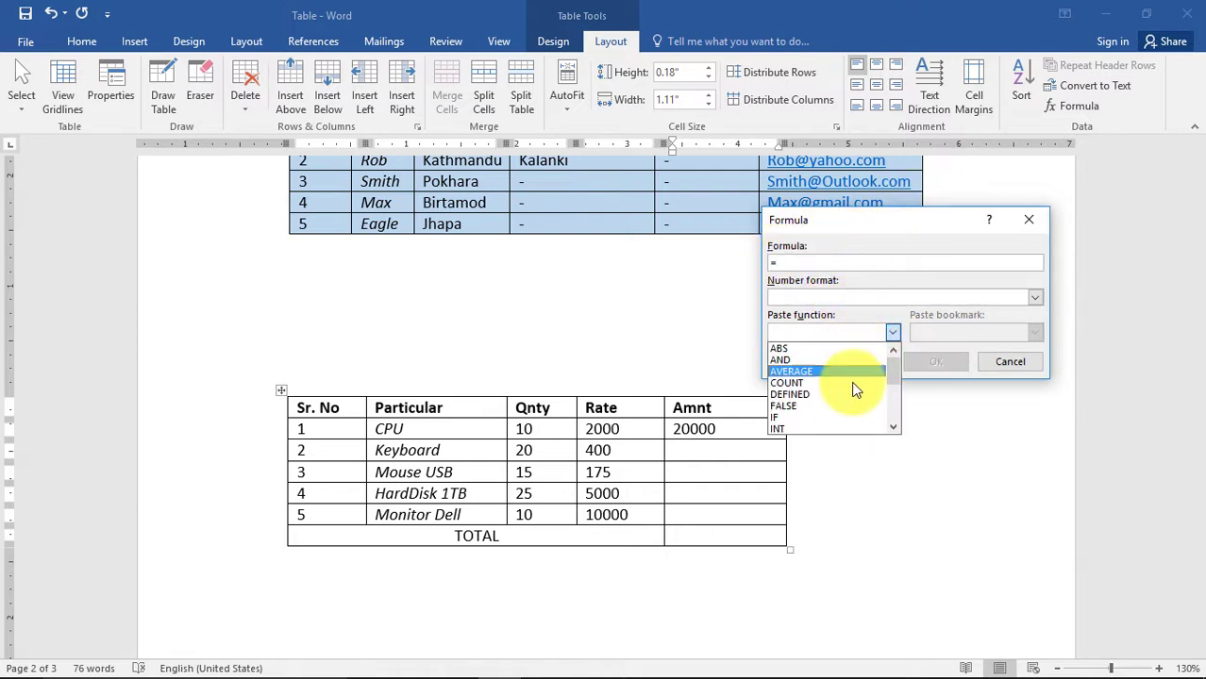
scroll(854, 392, down, 2)
scroll(840, 415, down, 2)
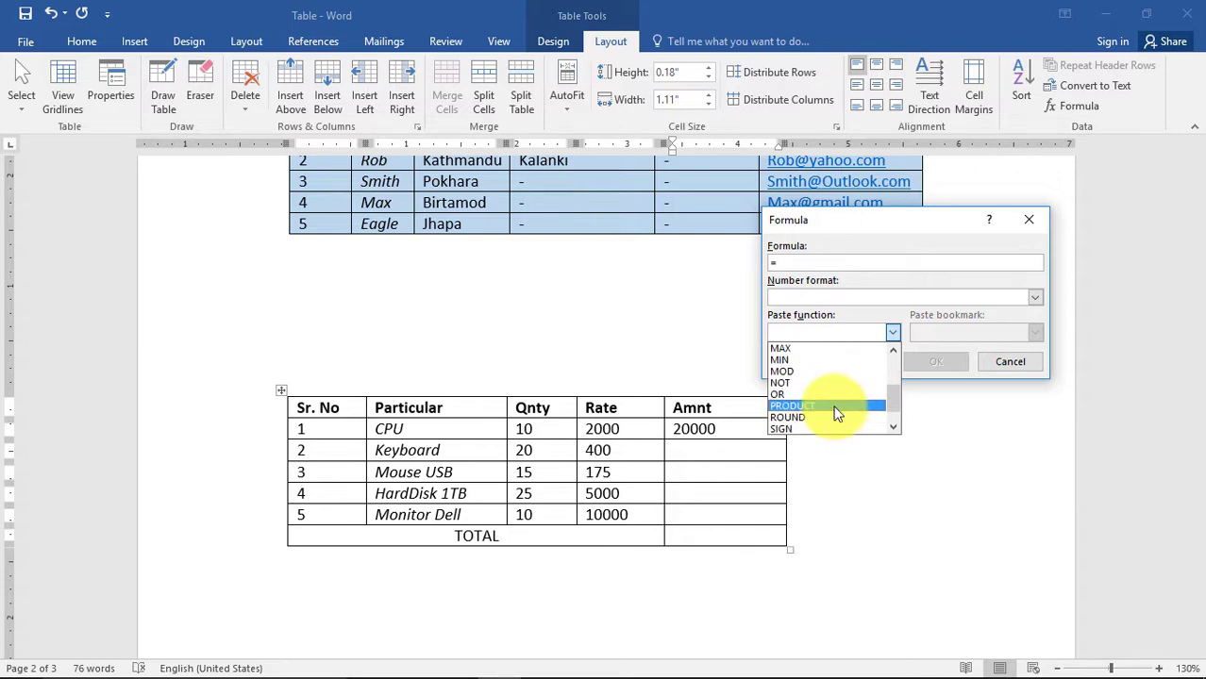
click(835, 407)
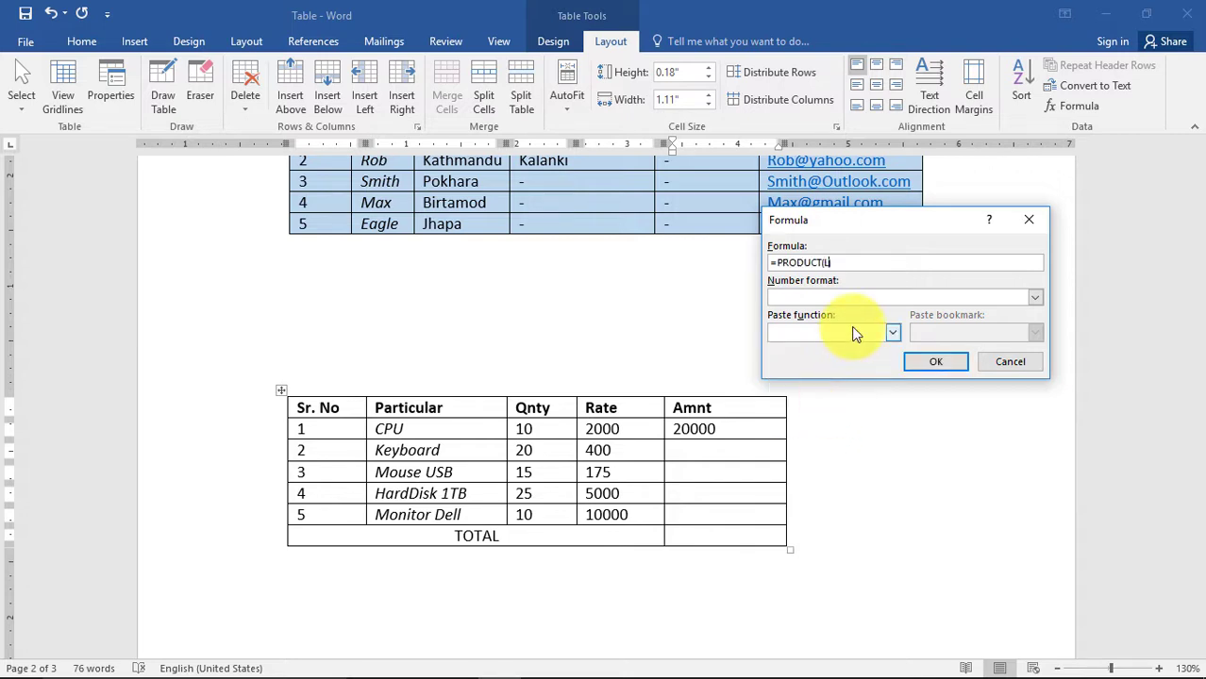
drag(822, 263, 740, 262)
click(860, 264)
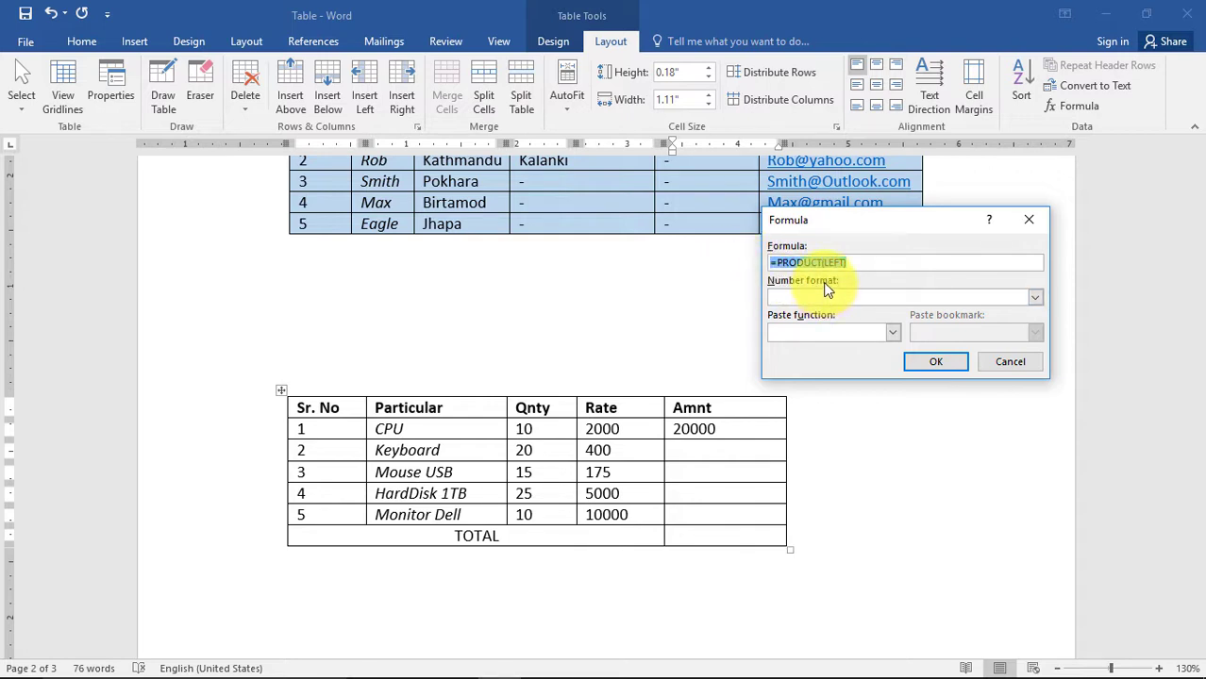
click(949, 368)
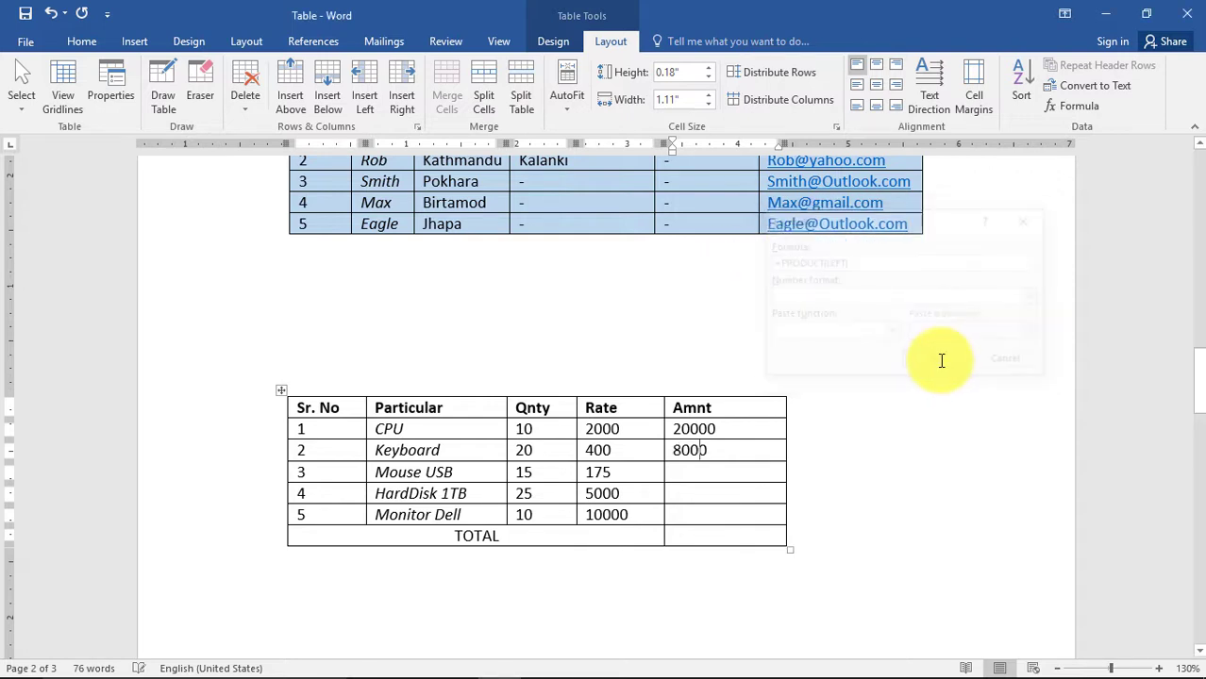
Step: Calculate the Mouse USB row's Amnt by replacing the default formula with =PRODUCT(LEFT)
click(692, 478)
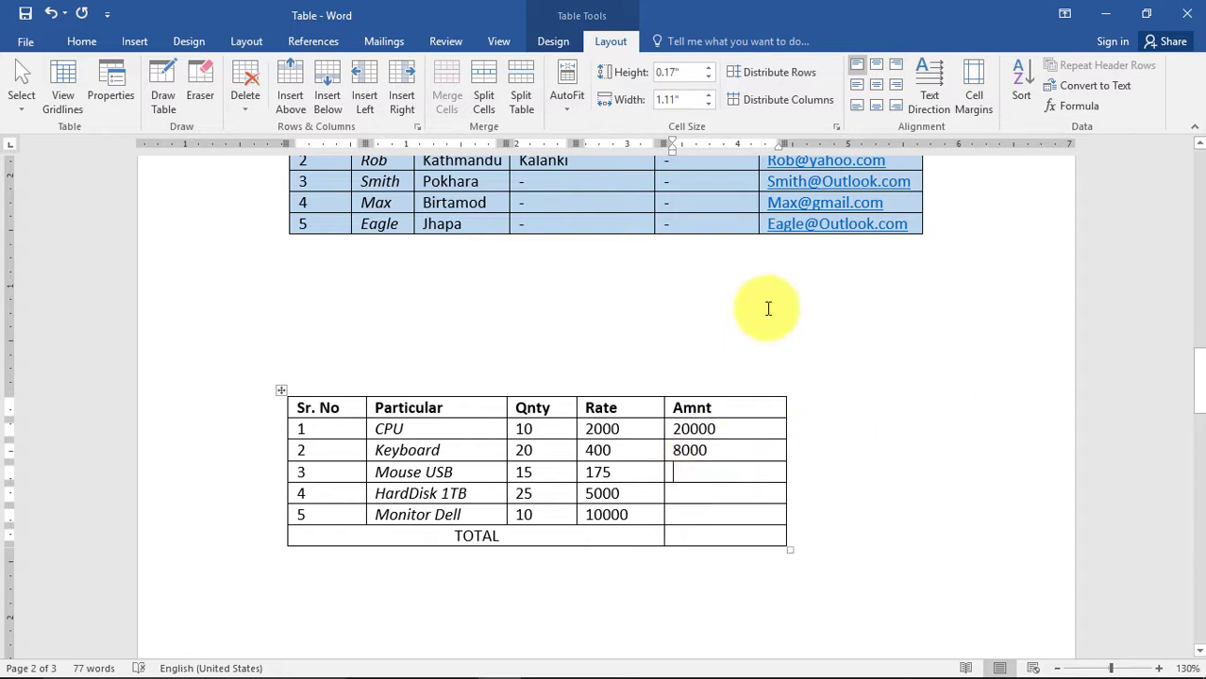
click(1079, 109)
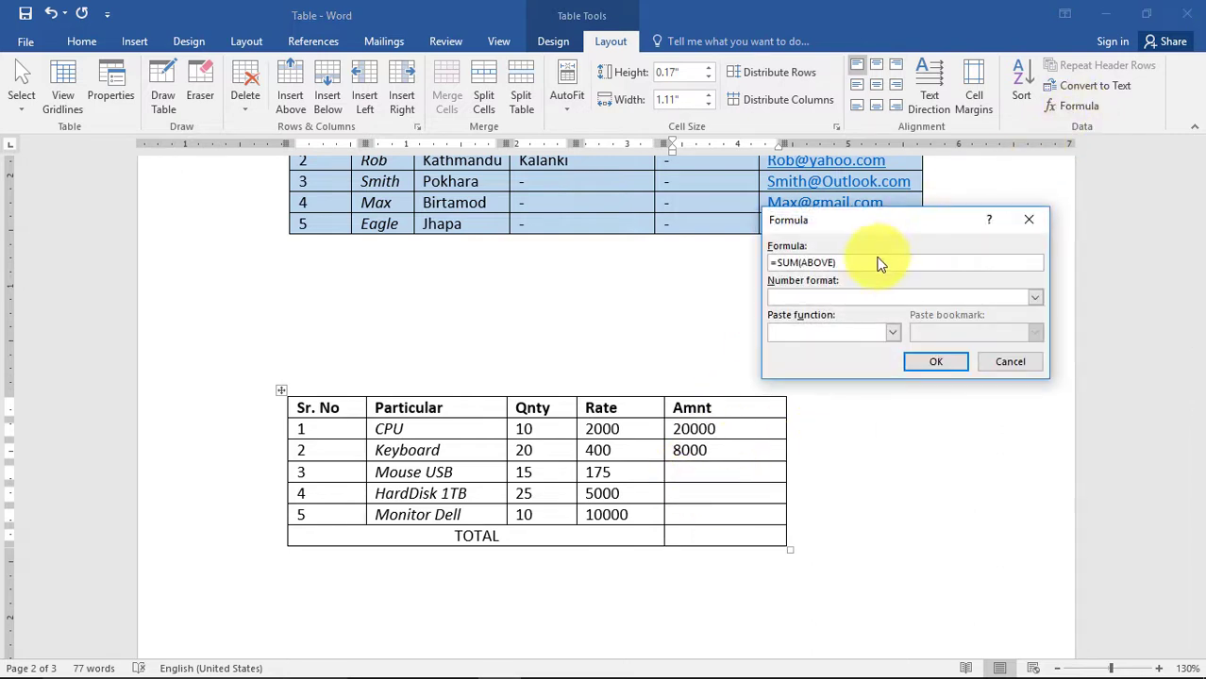
drag(846, 262, 758, 265)
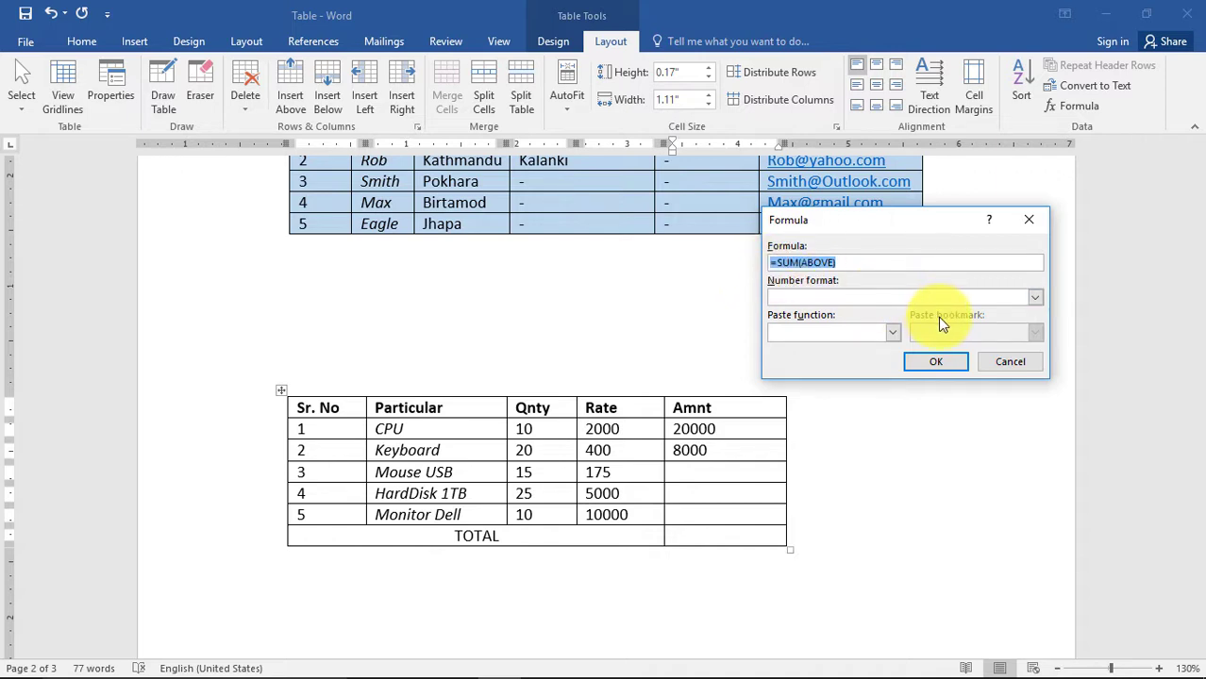
text(=PRODUCT(LEFT))
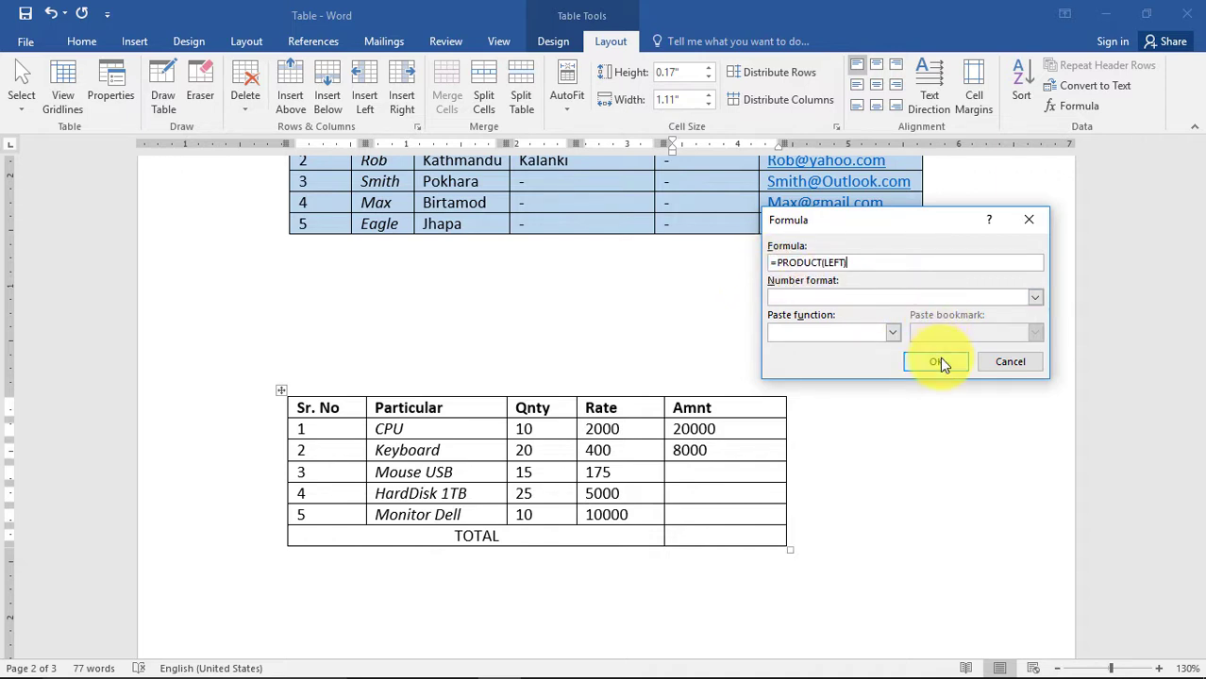
click(937, 362)
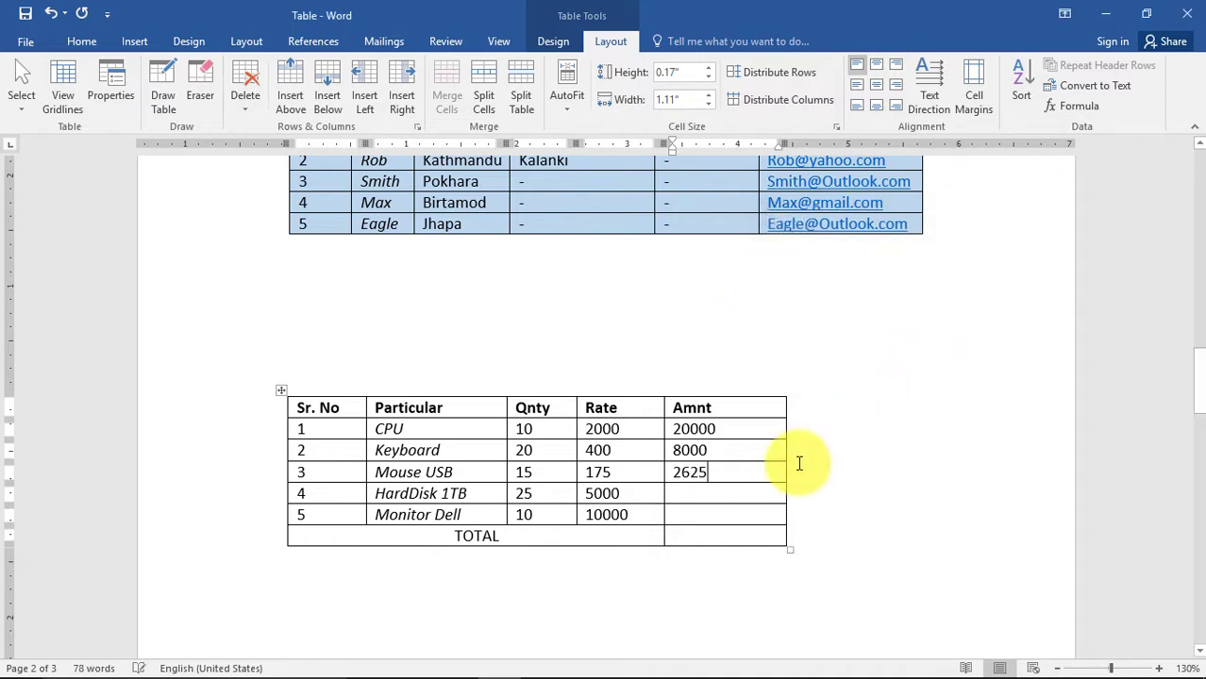
Step: Calculate the HardDisk 1TB row's Amnt with the formula =PRODUCT(LEFT)
click(1078, 110)
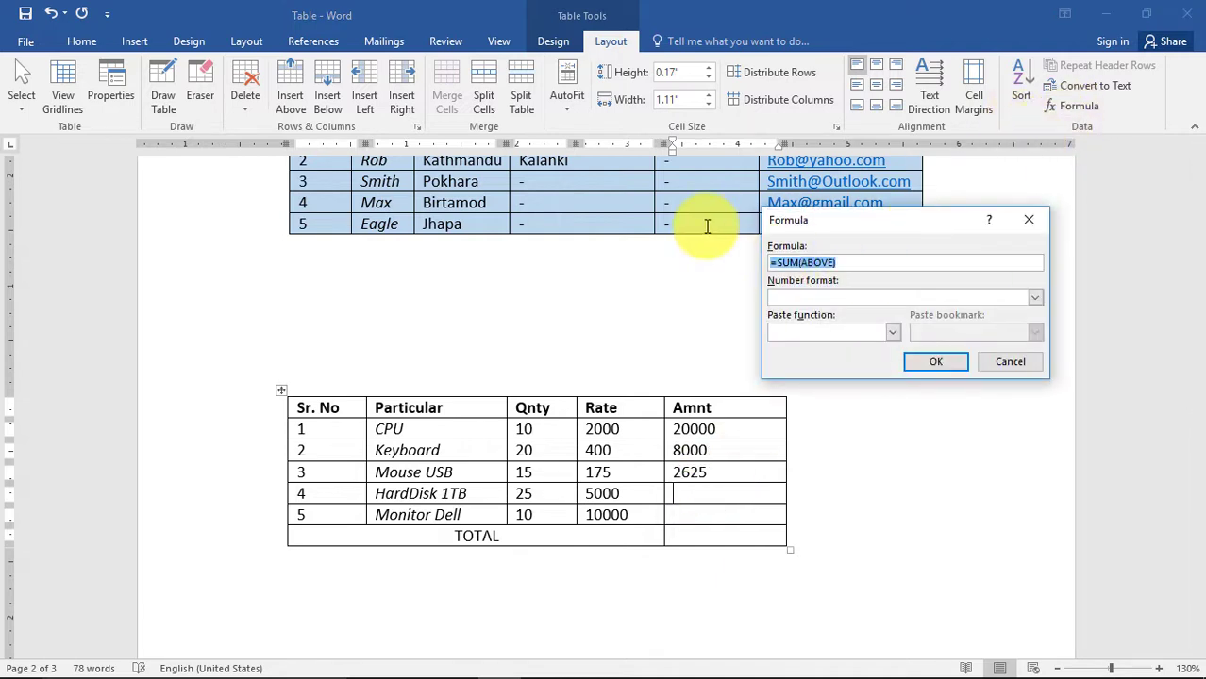
text(=PRODUCT(LEFT))
click(936, 362)
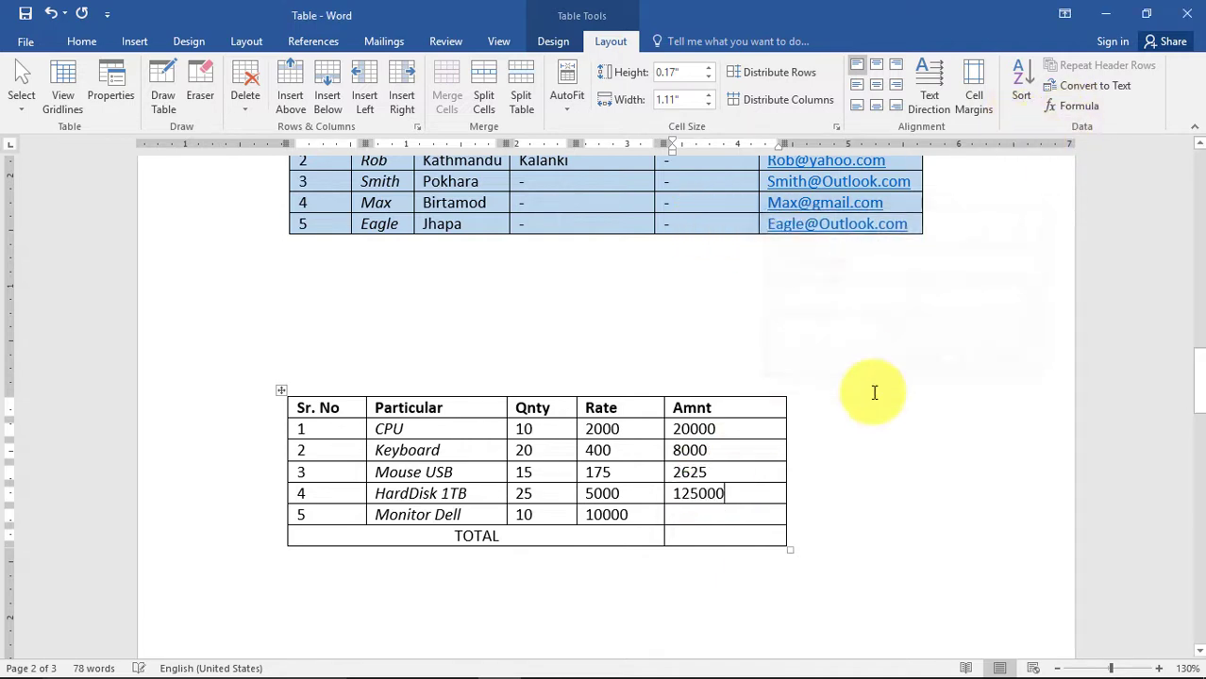
Step: Calculate the Monitor Dell row's Amnt with the formula =PRODUCT(LEFT)
click(709, 516)
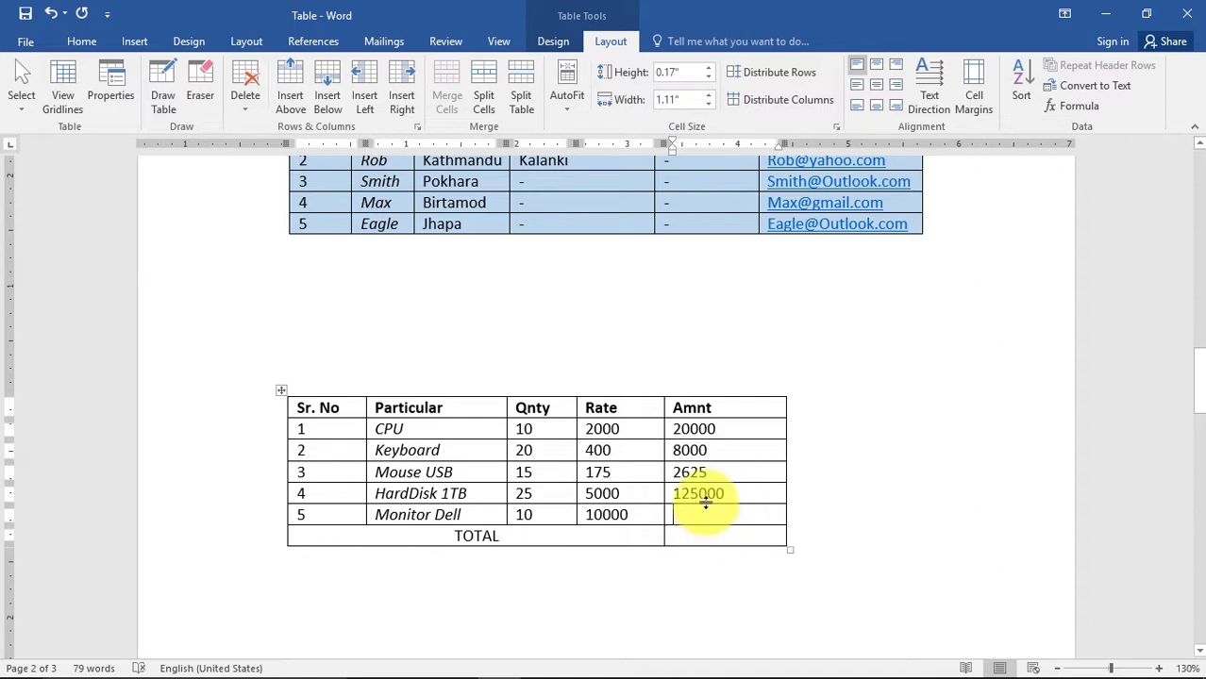
click(1077, 110)
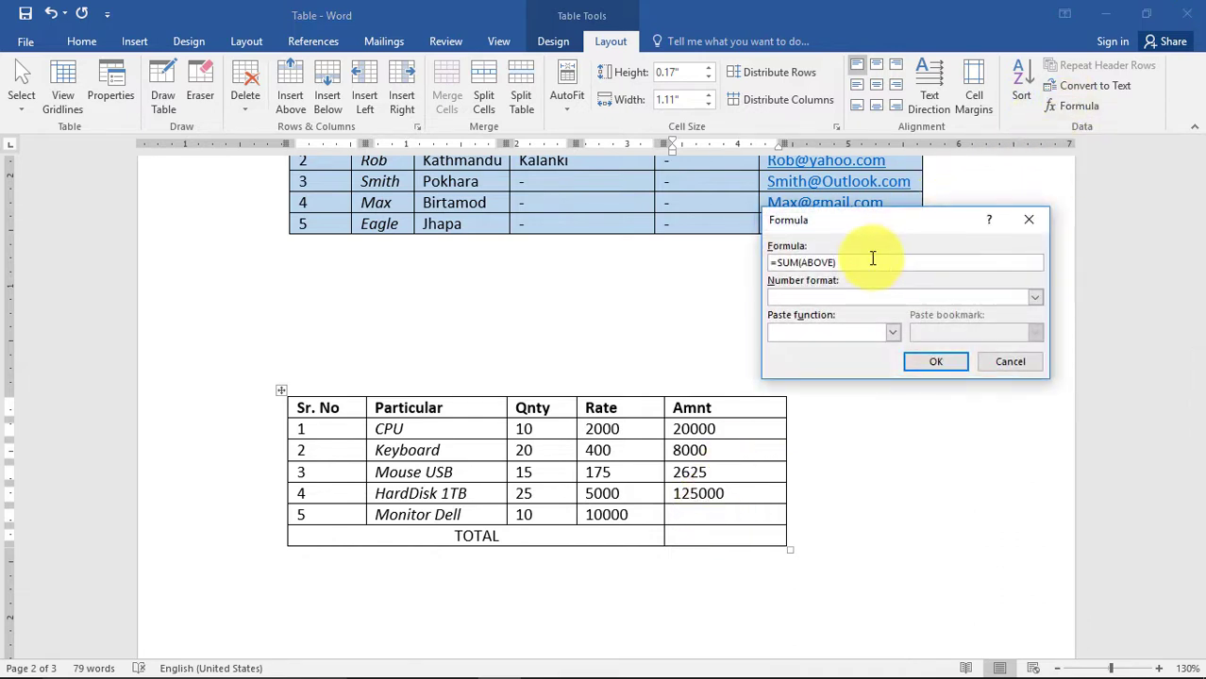
drag(871, 264, 739, 283)
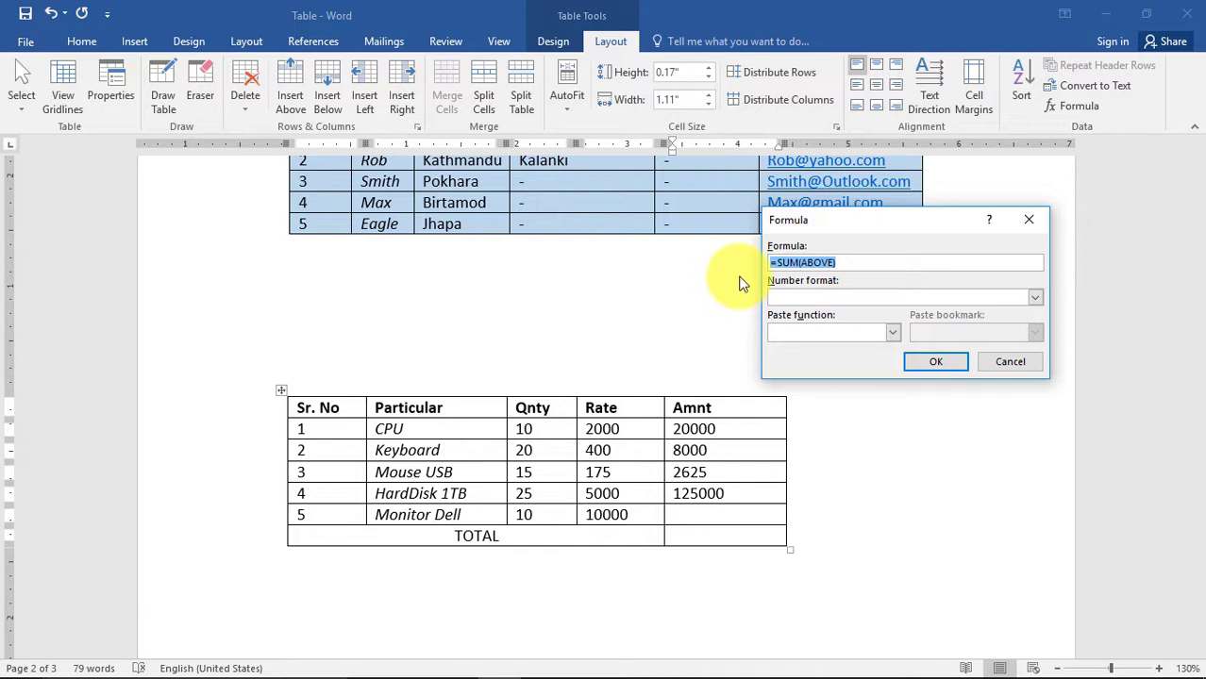
text(=PRODUCT(LEFT))
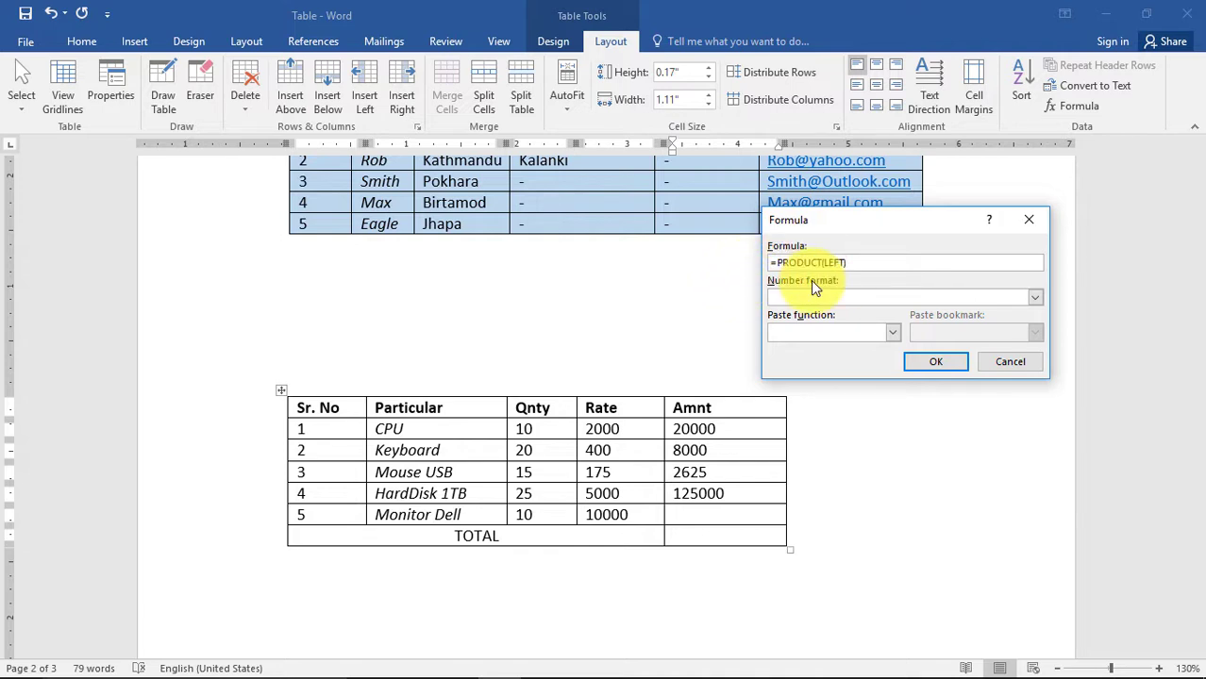
click(931, 360)
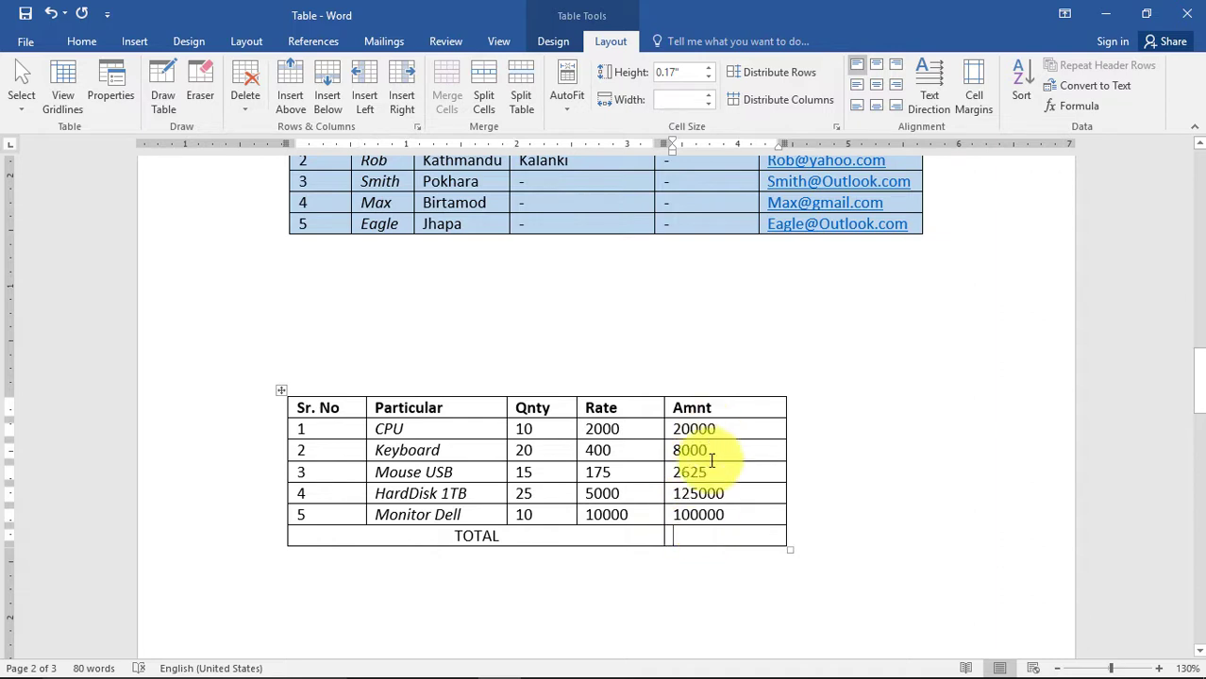
Step: Calculate the TOTAL row's amount with the table formula =SUM(ABOVE)
click(700, 536)
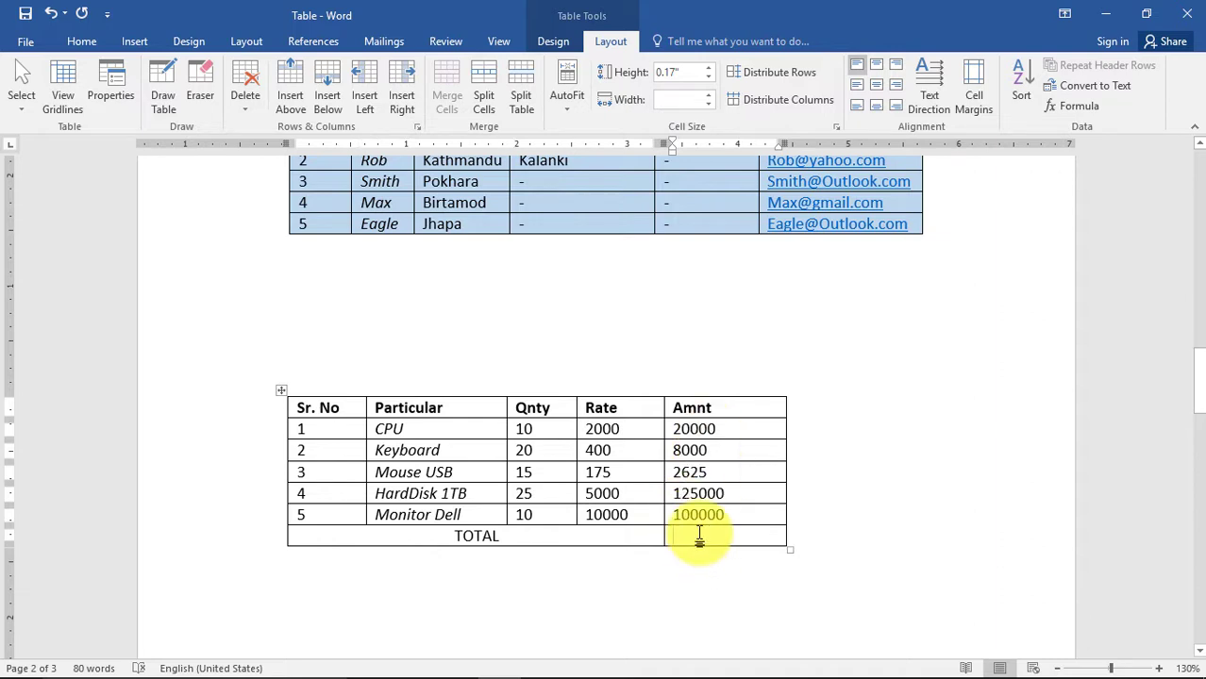
click(1074, 109)
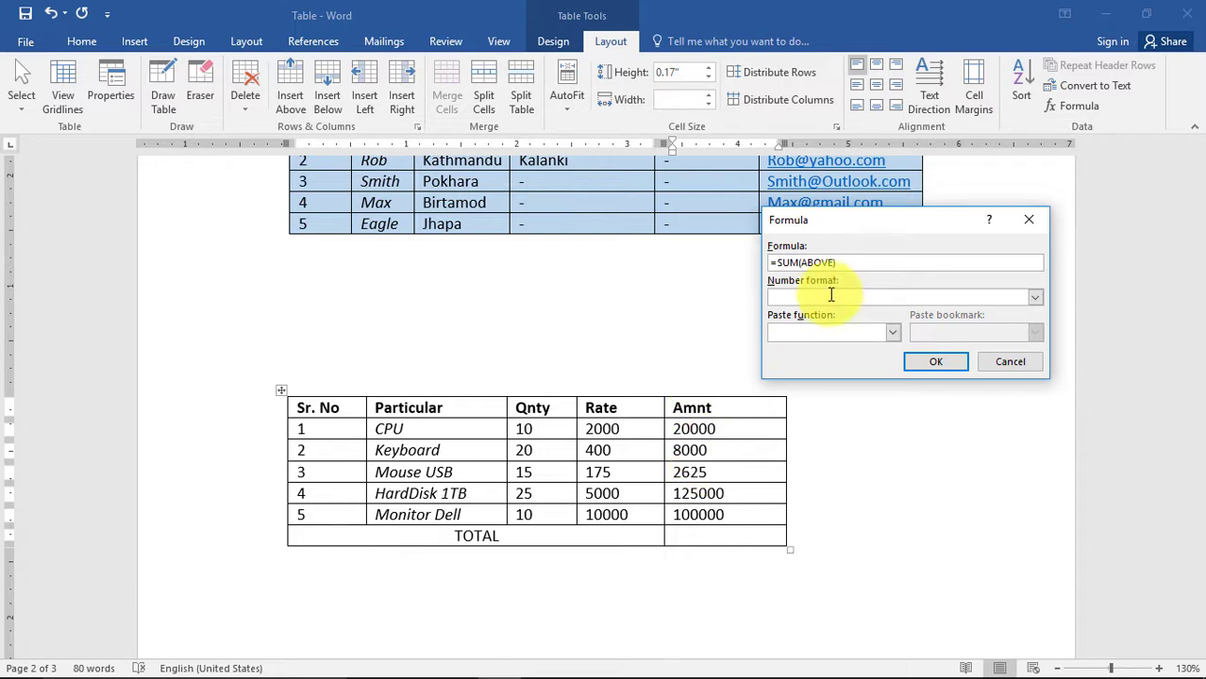
drag(800, 263, 834, 263)
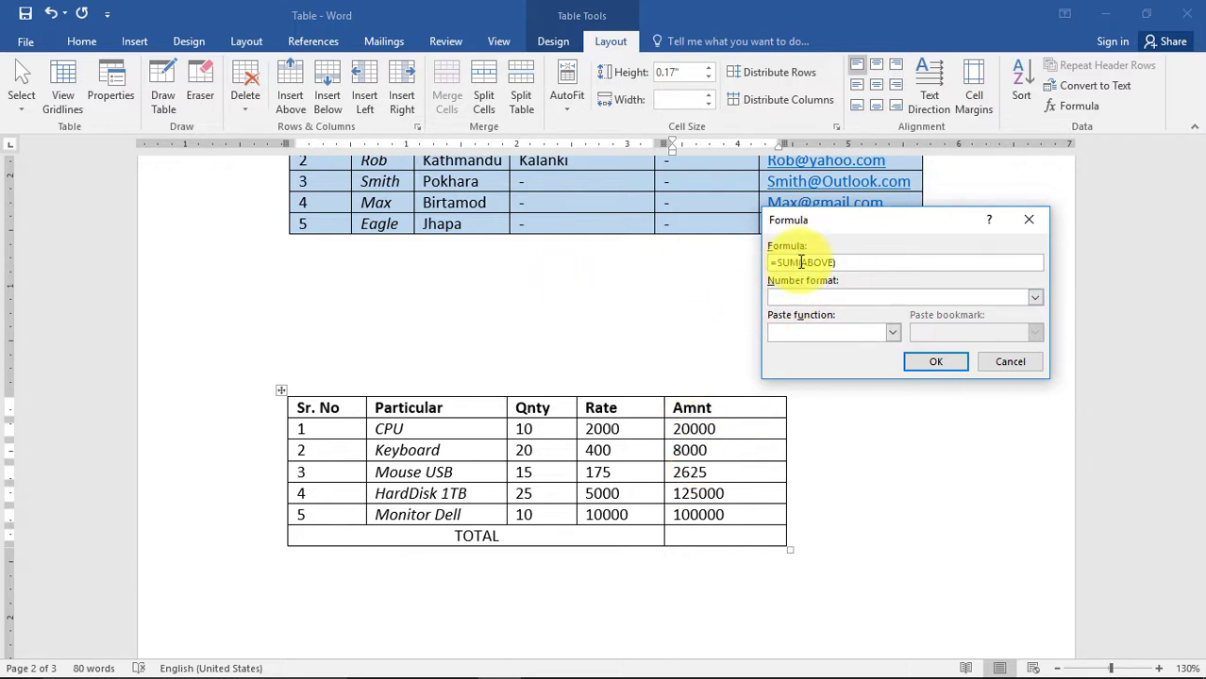
click(835, 262)
click(953, 364)
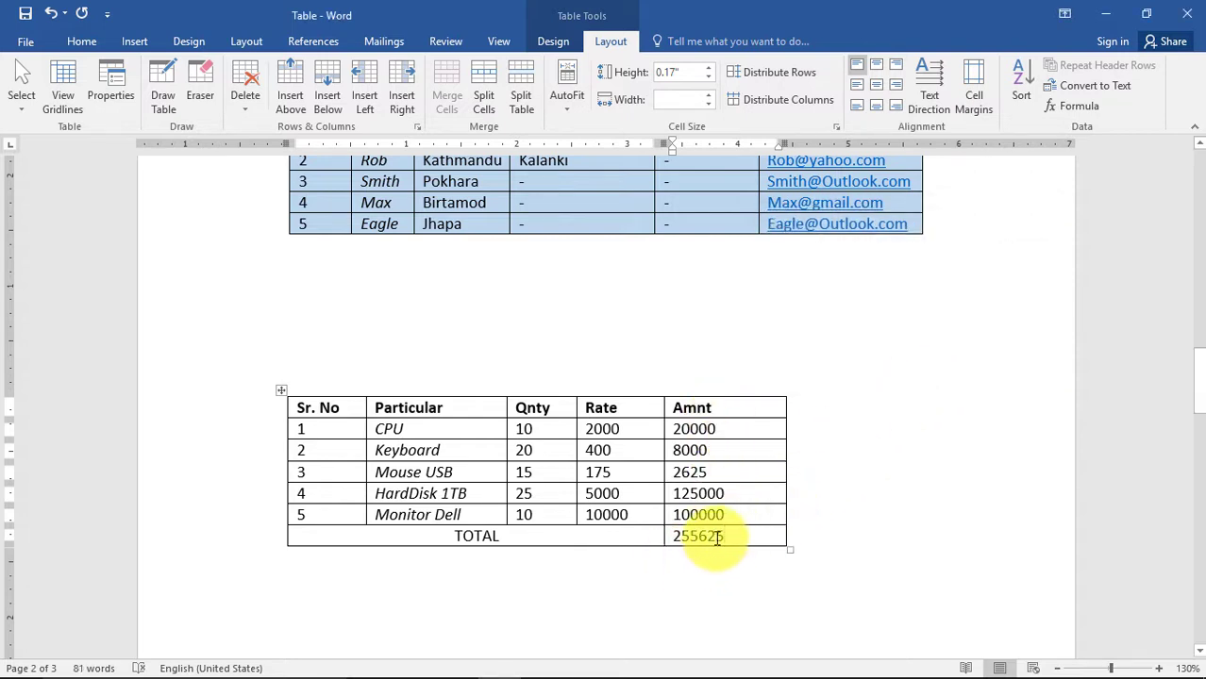
Step: Apply a double underline to the total amount in the TOTAL row
drag(729, 536, 666, 536)
click(82, 42)
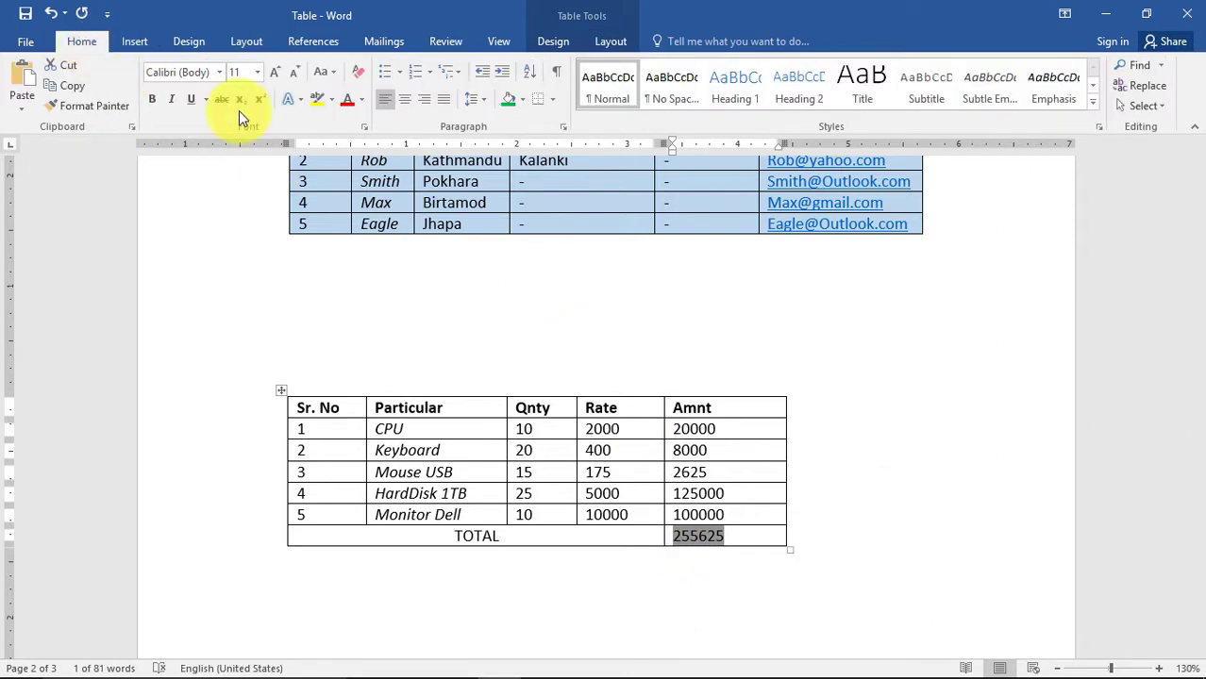
click(209, 100)
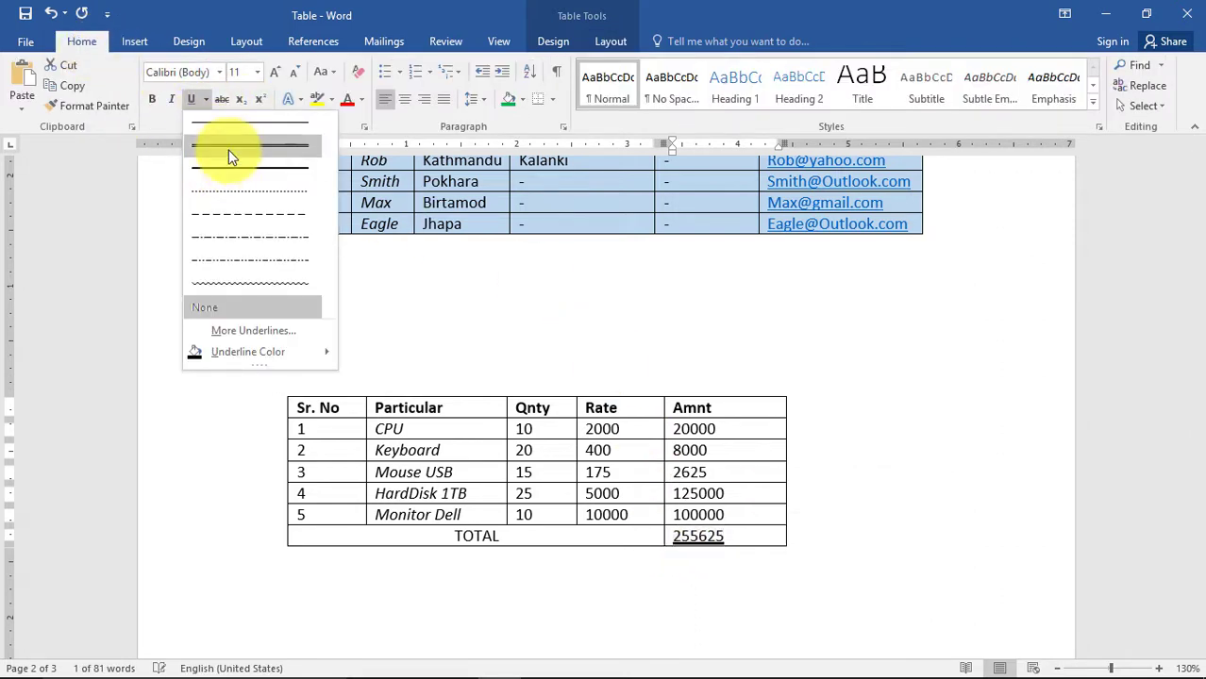
click(228, 150)
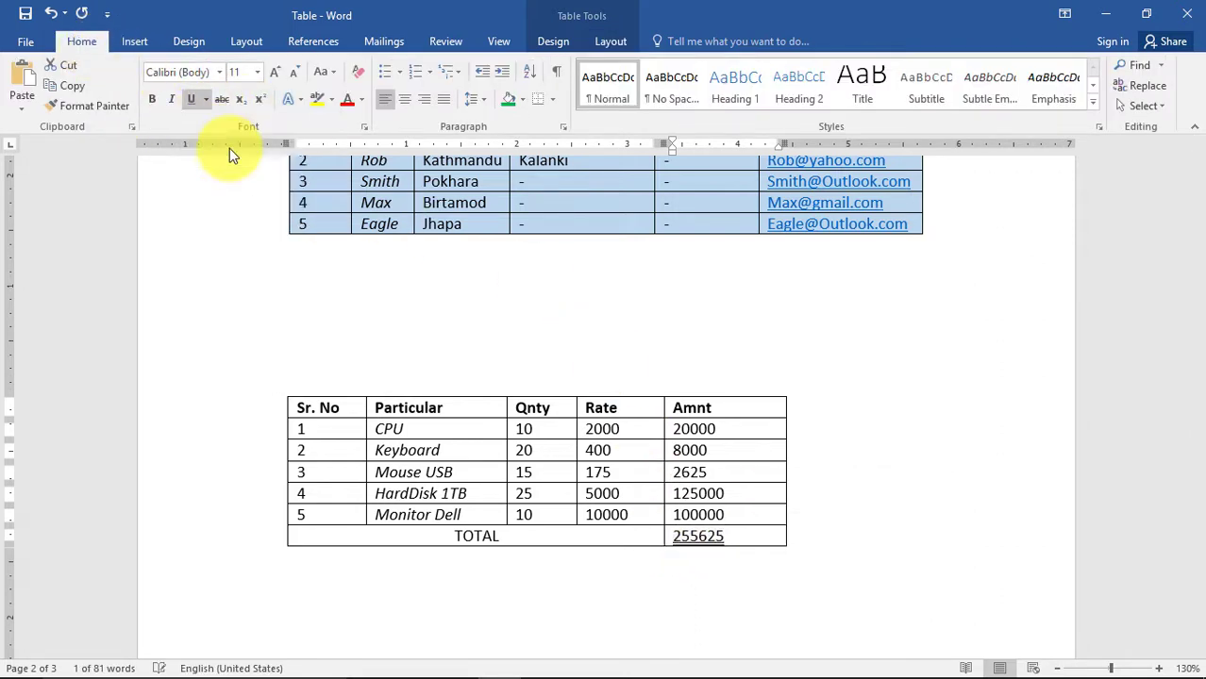
click(713, 485)
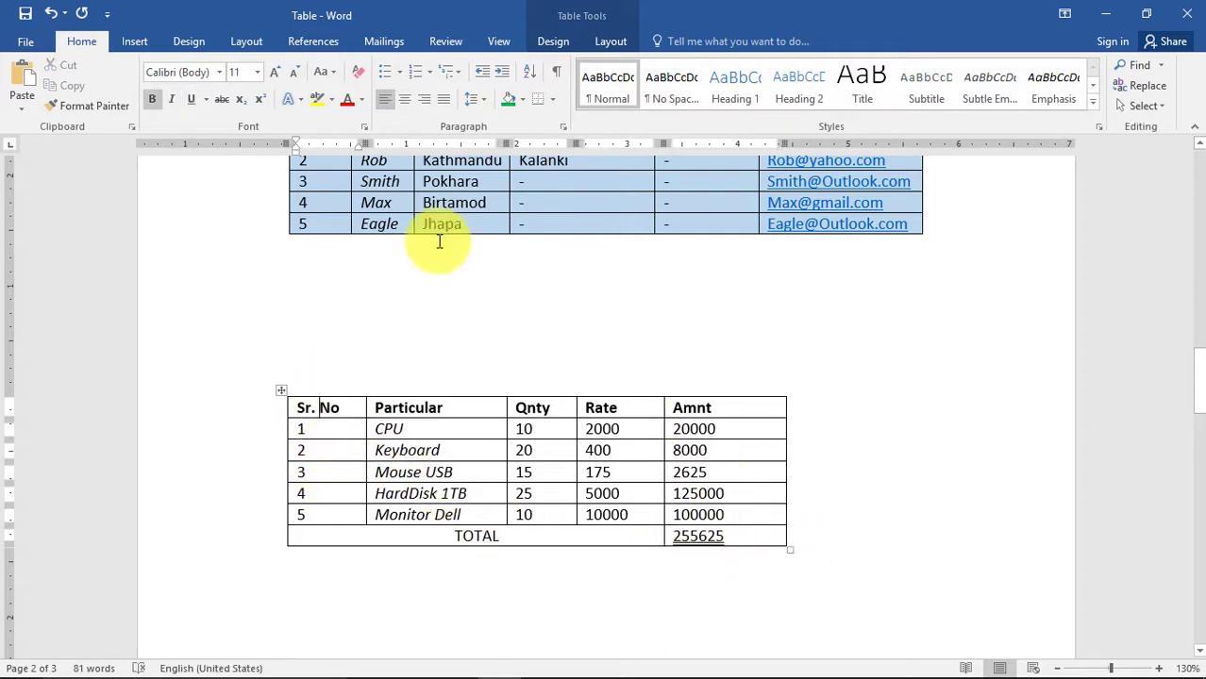
Step: Try to insert a column to the right of the product table's Sr. No column, and undo the insertion
click(613, 40)
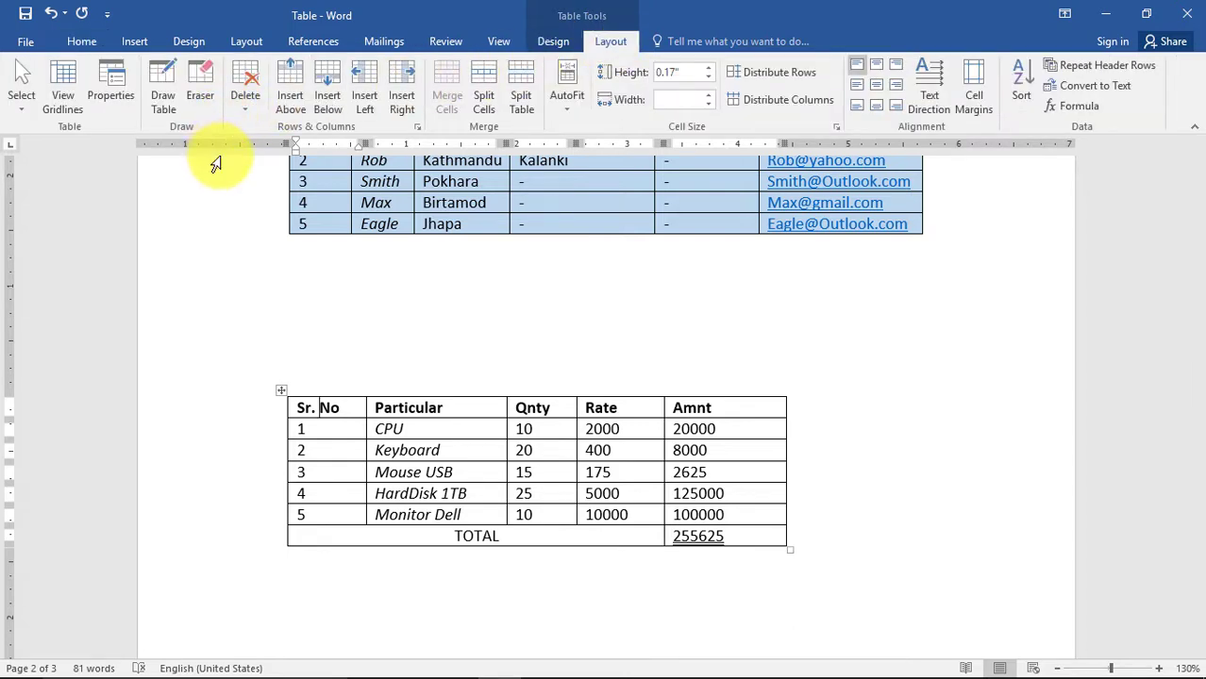
click(398, 100)
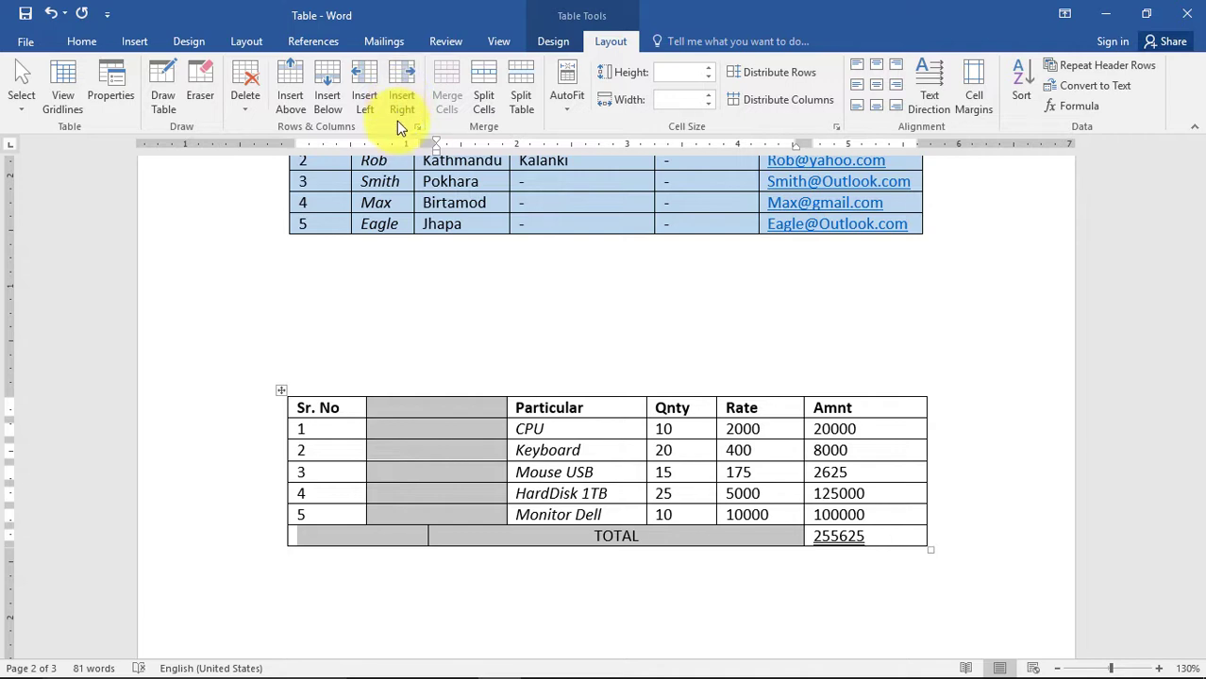
key(ctrl+z)
Step: Insert a column to the left of Sr. No in the product table and merge all its cells into one
click(316, 407)
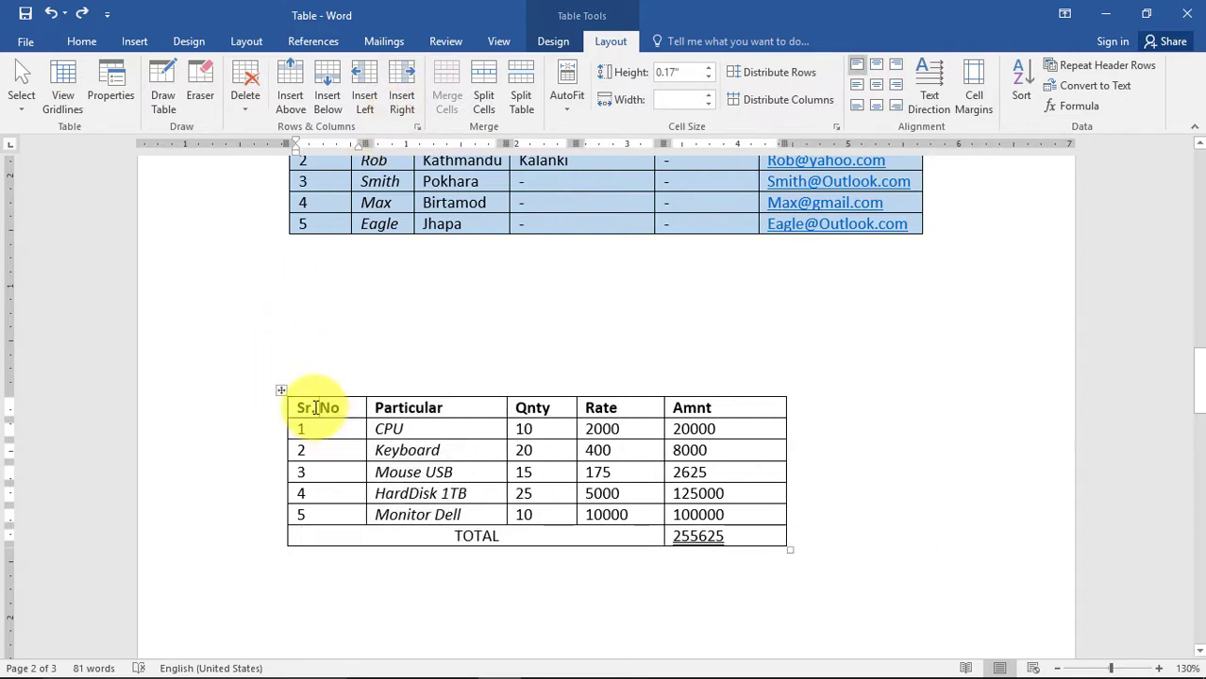
click(368, 83)
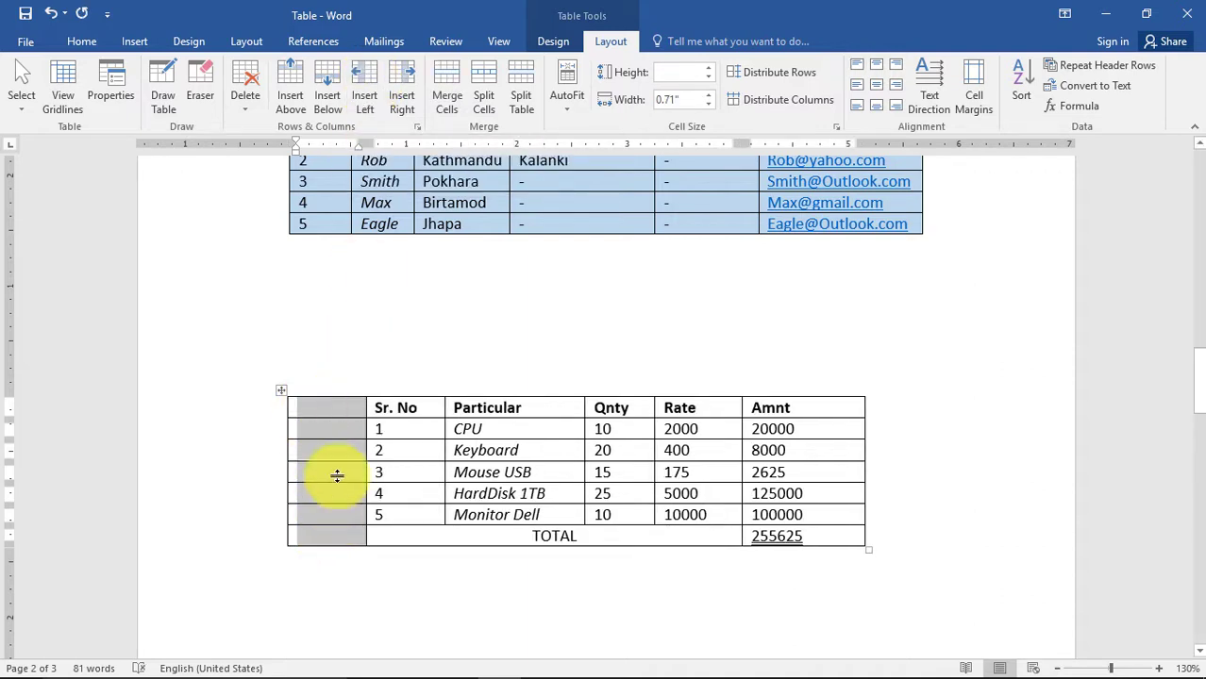
click(338, 433)
drag(337, 409, 323, 538)
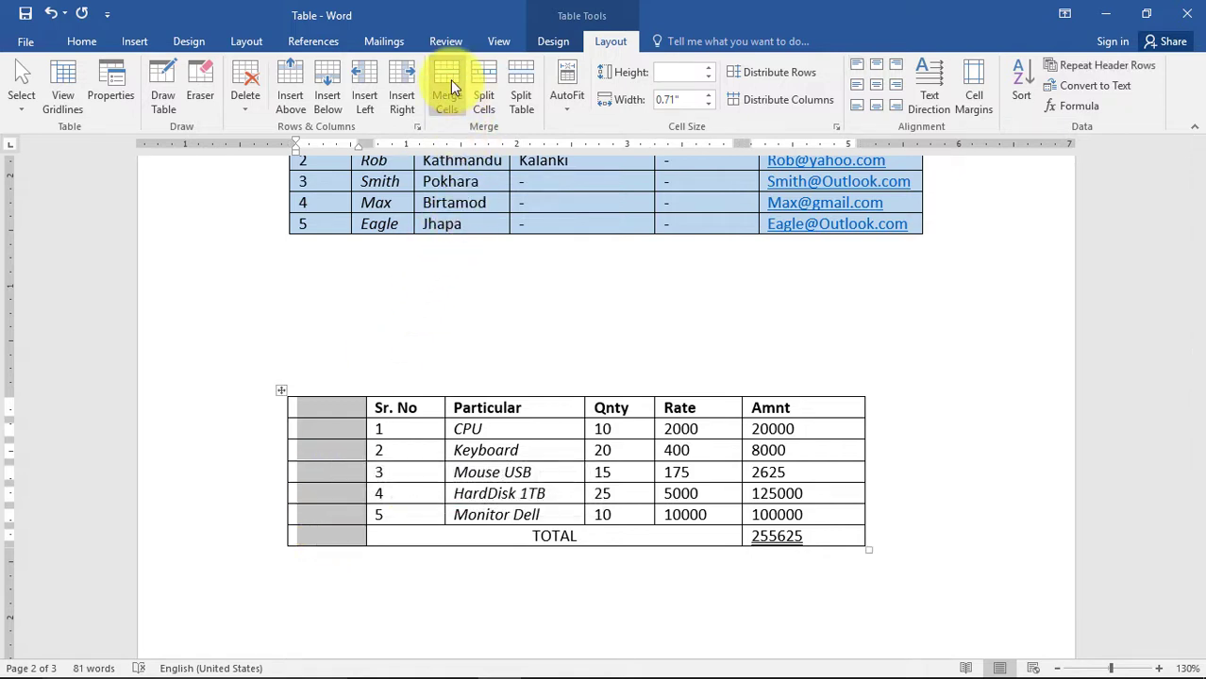
click(451, 86)
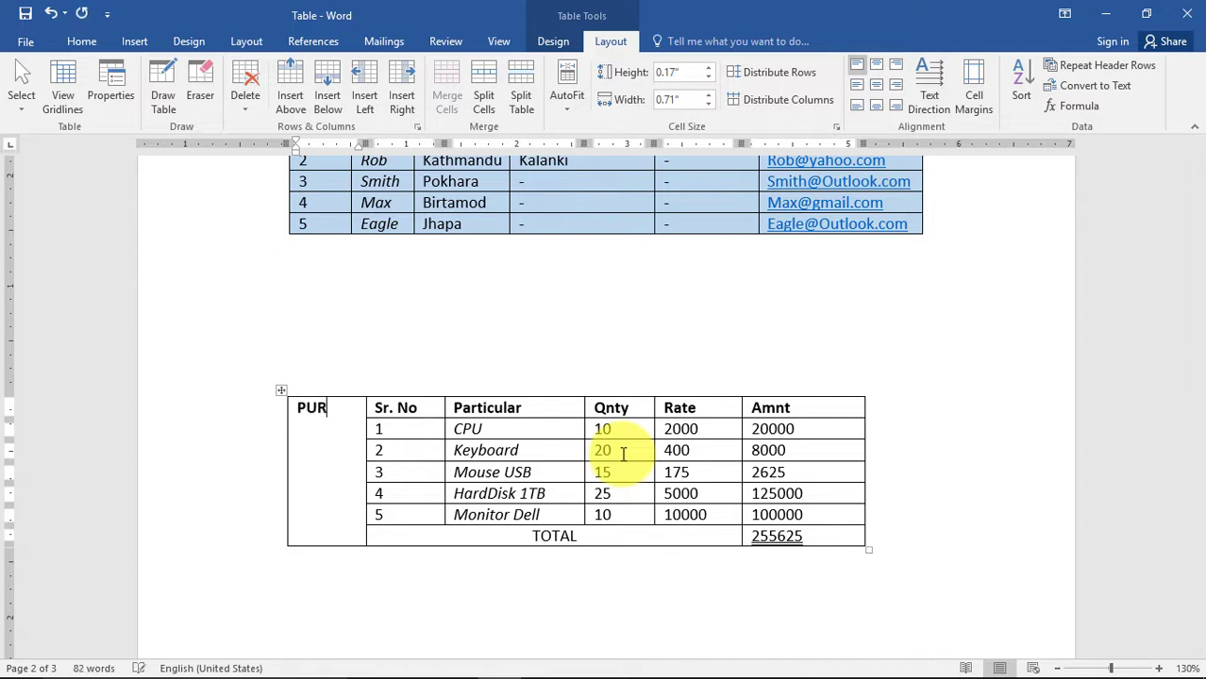
Step: Enter the text PURCHASE BILL in the merged cell, correcting the misspelling along the way
text(AS)
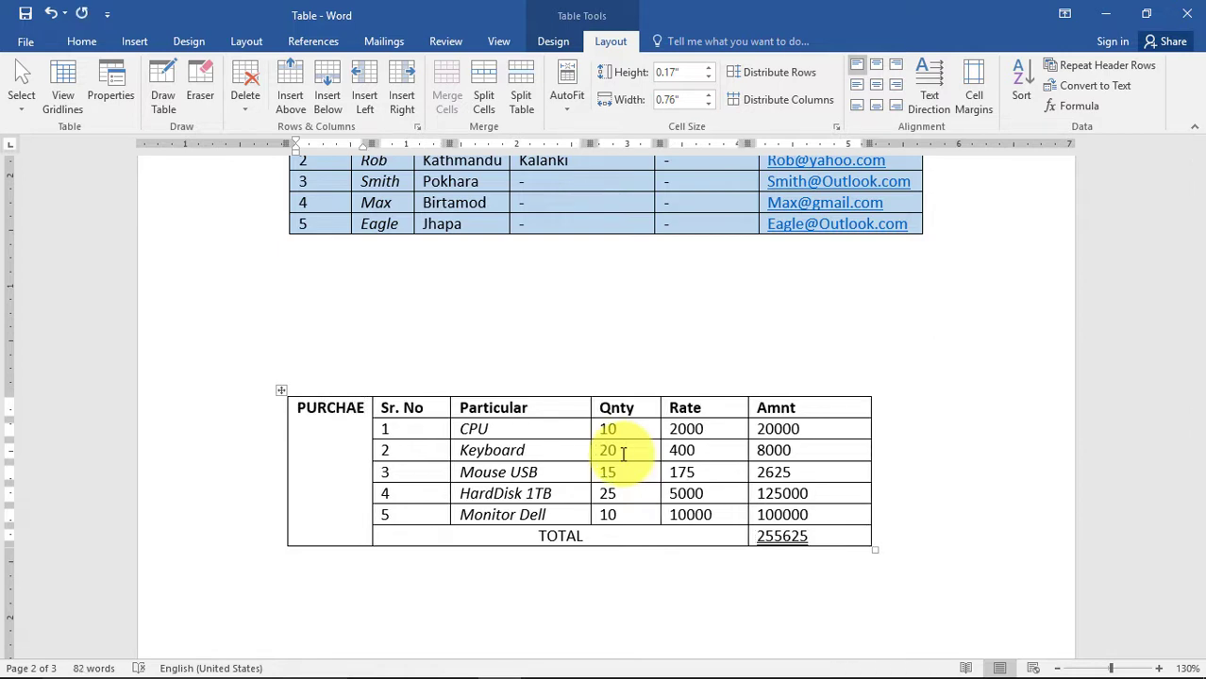
key(BackSpace)
key(BackSpace)
text(ASE BILL)
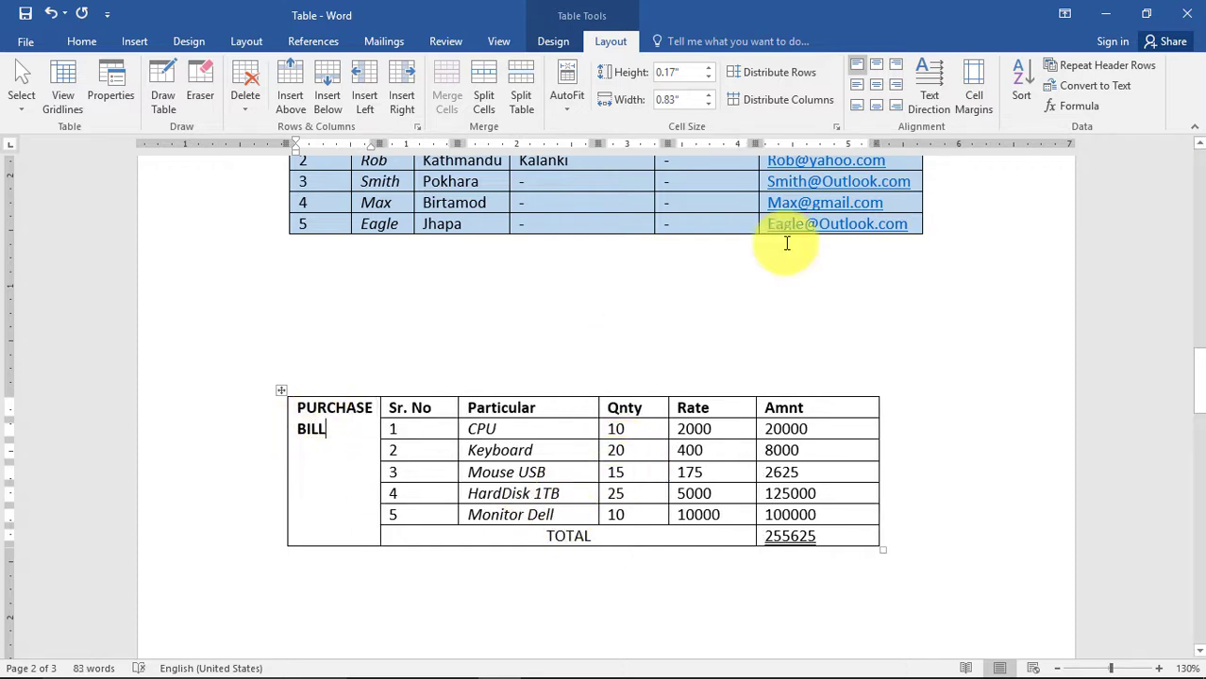
Step: Rotate the PURCHASE BILL text to run vertically downward and centre it in the merged cell
click(930, 95)
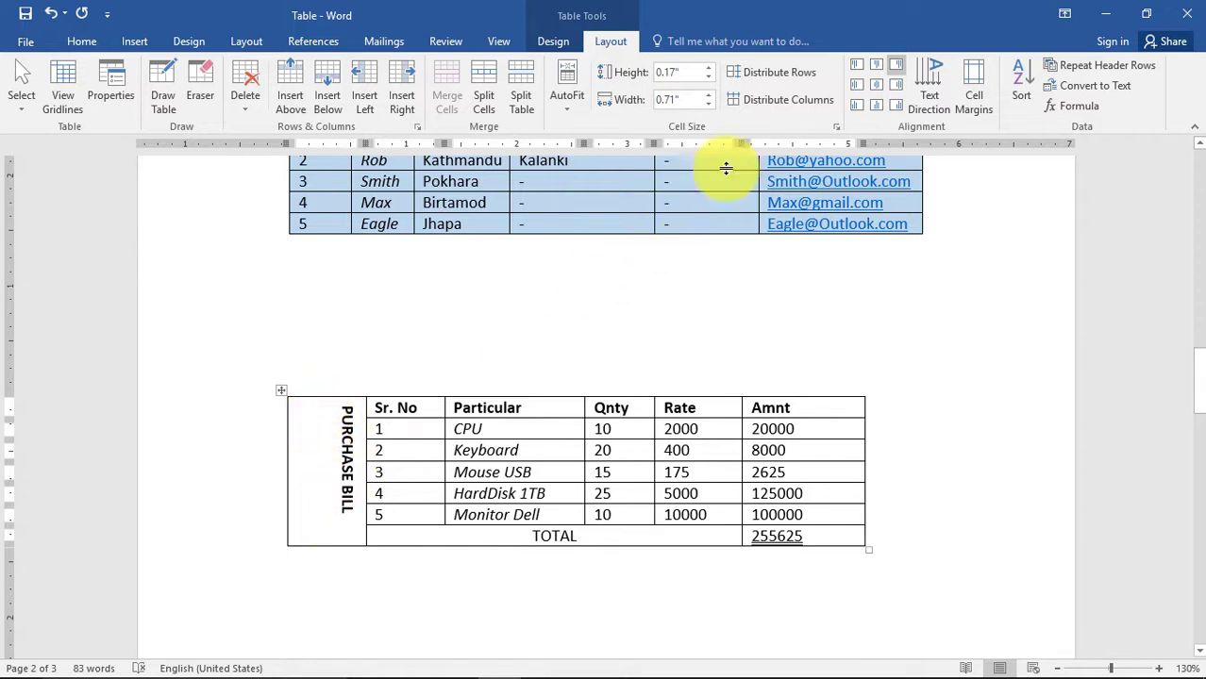
click(878, 92)
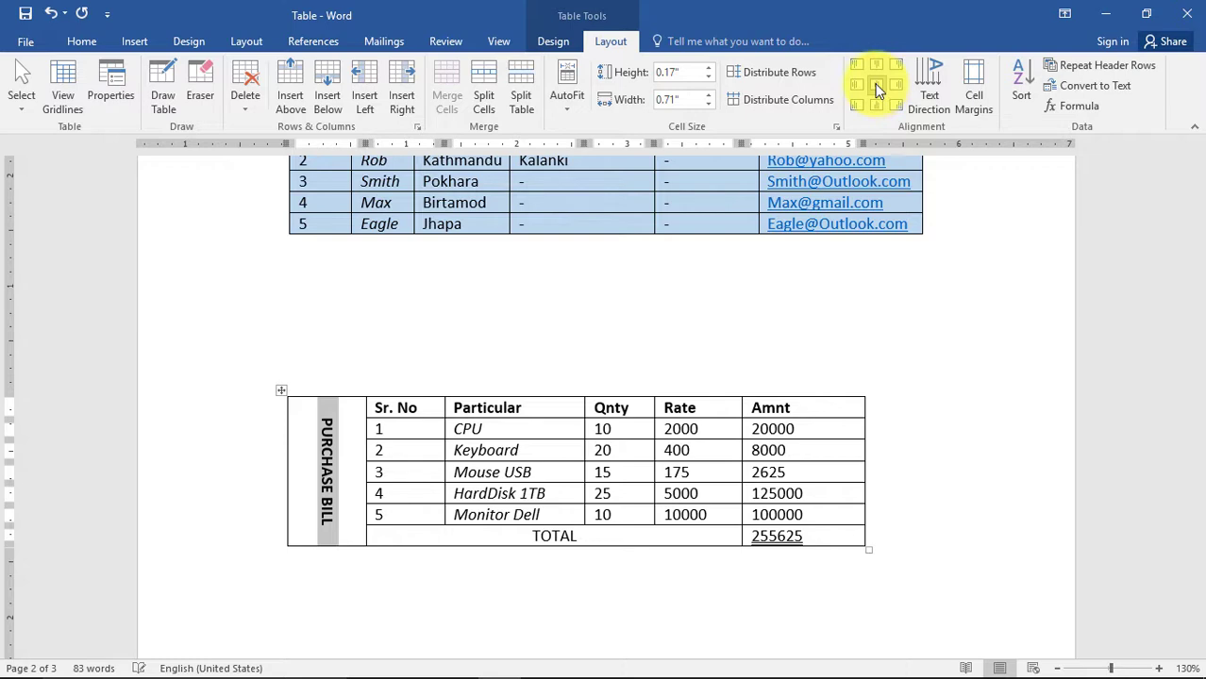
click(490, 429)
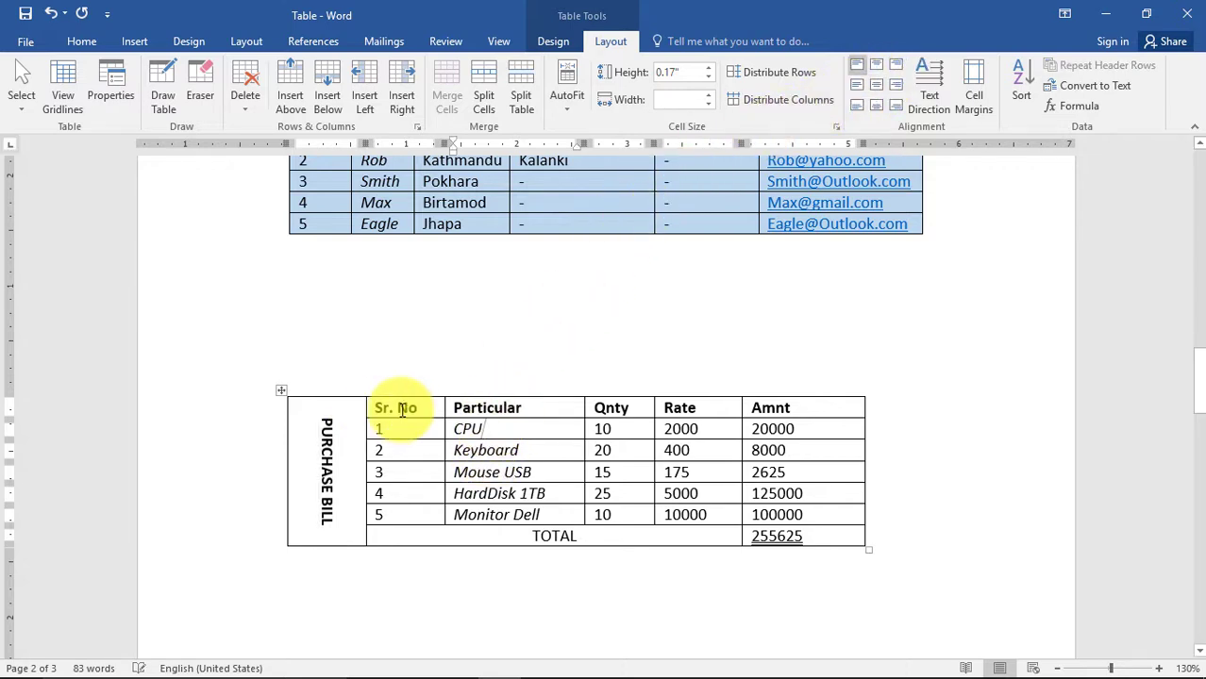
Step: Apply the green grid table style with a solid header row and banded rows to the product table
drag(396, 406, 640, 416)
click(382, 429)
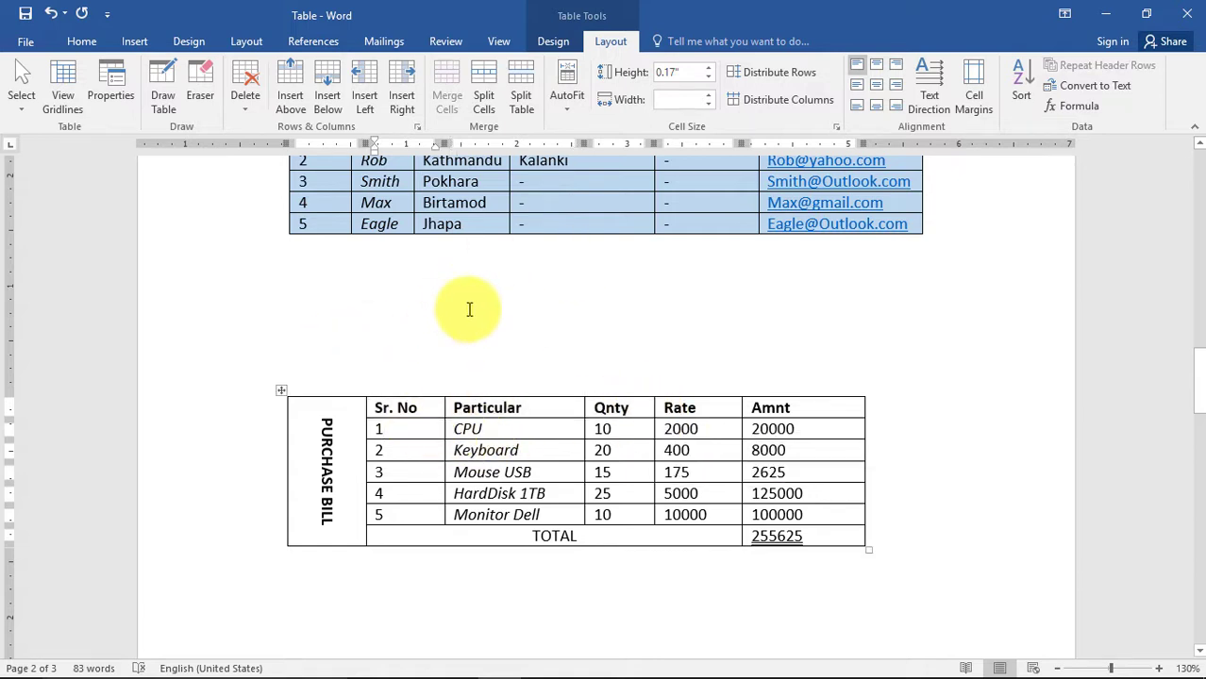
click(399, 400)
click(550, 42)
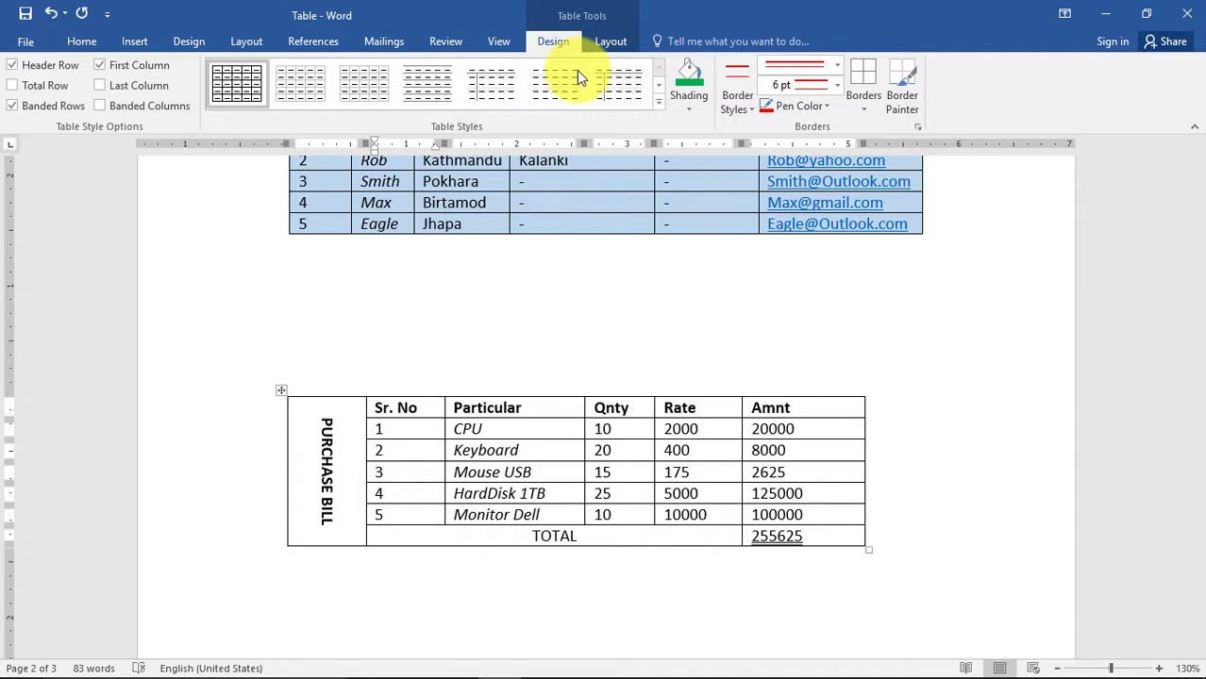
click(658, 107)
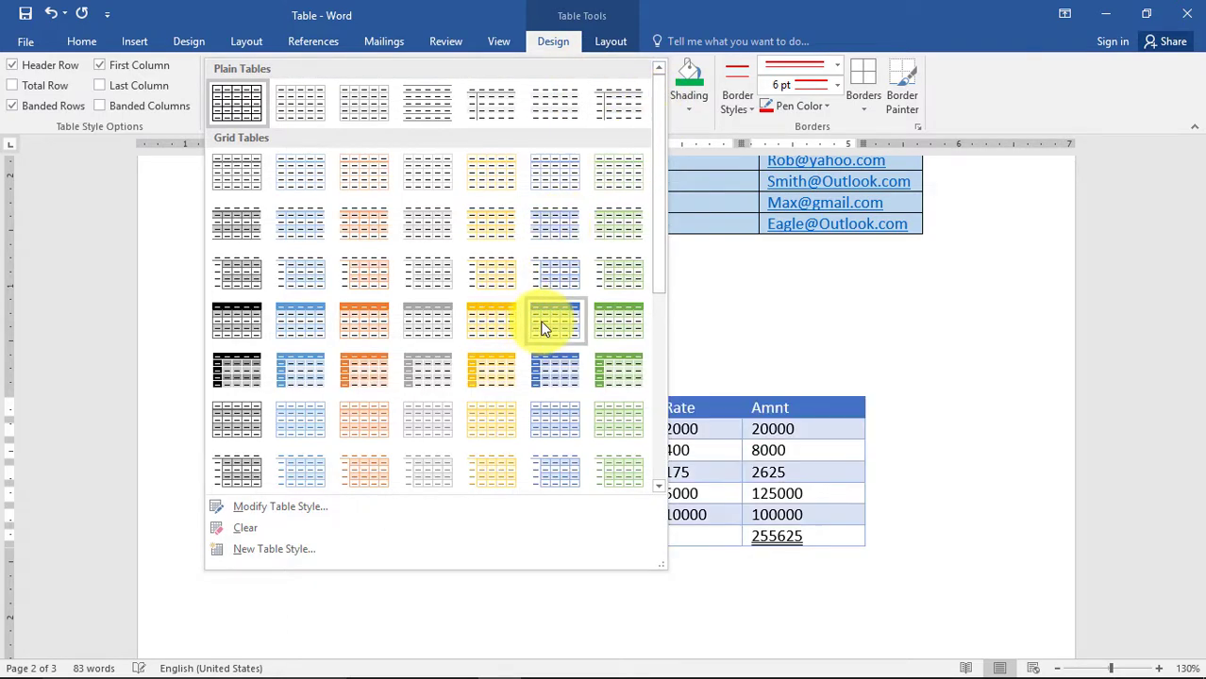
click(615, 321)
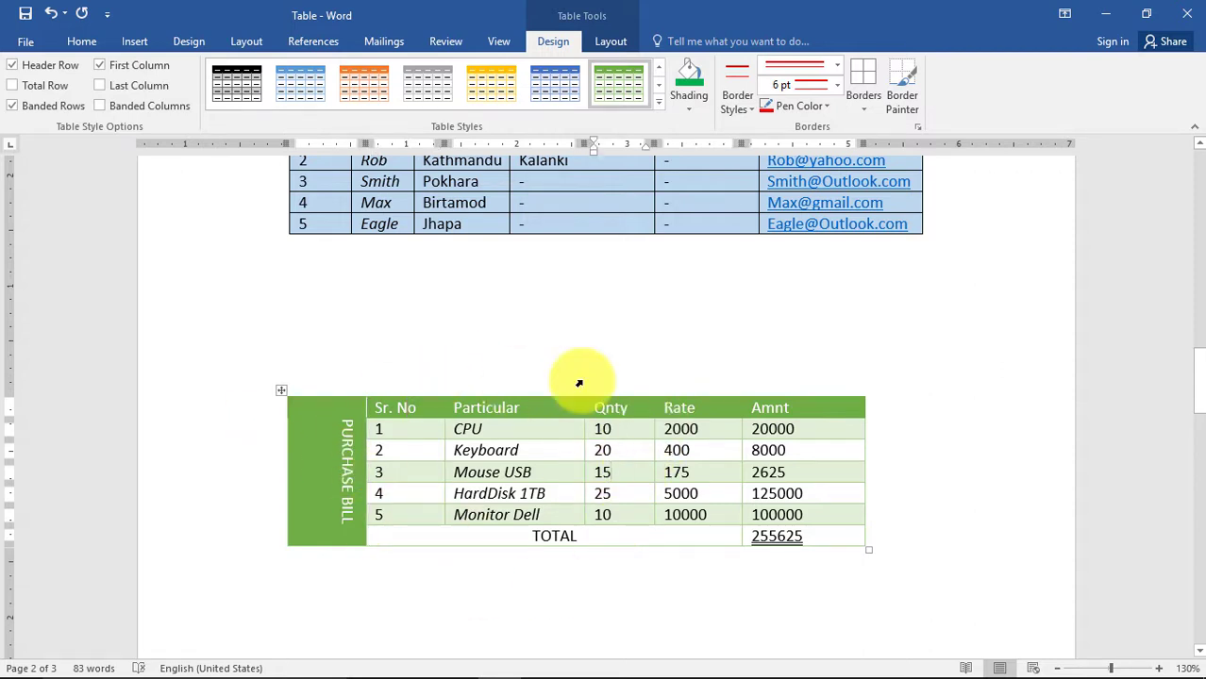
Step: Increase the heights of rows 3 and 4 in the CONTACT DETAIL table so its rows are uneven
click(616, 43)
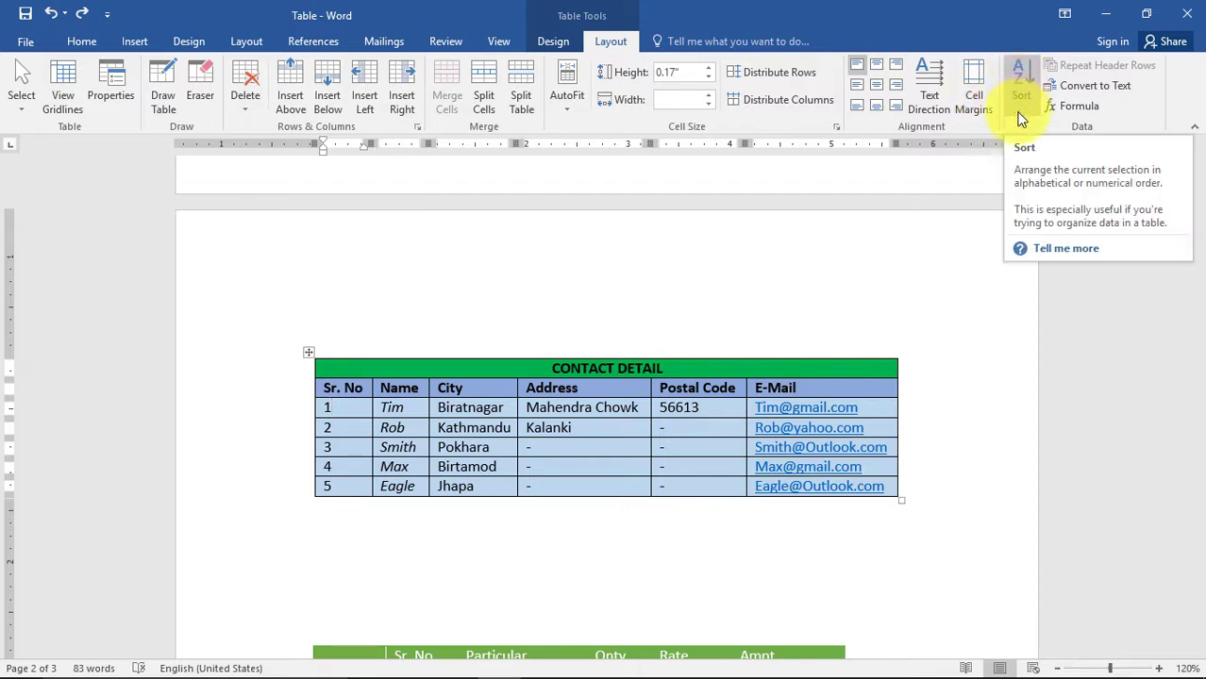
click(401, 408)
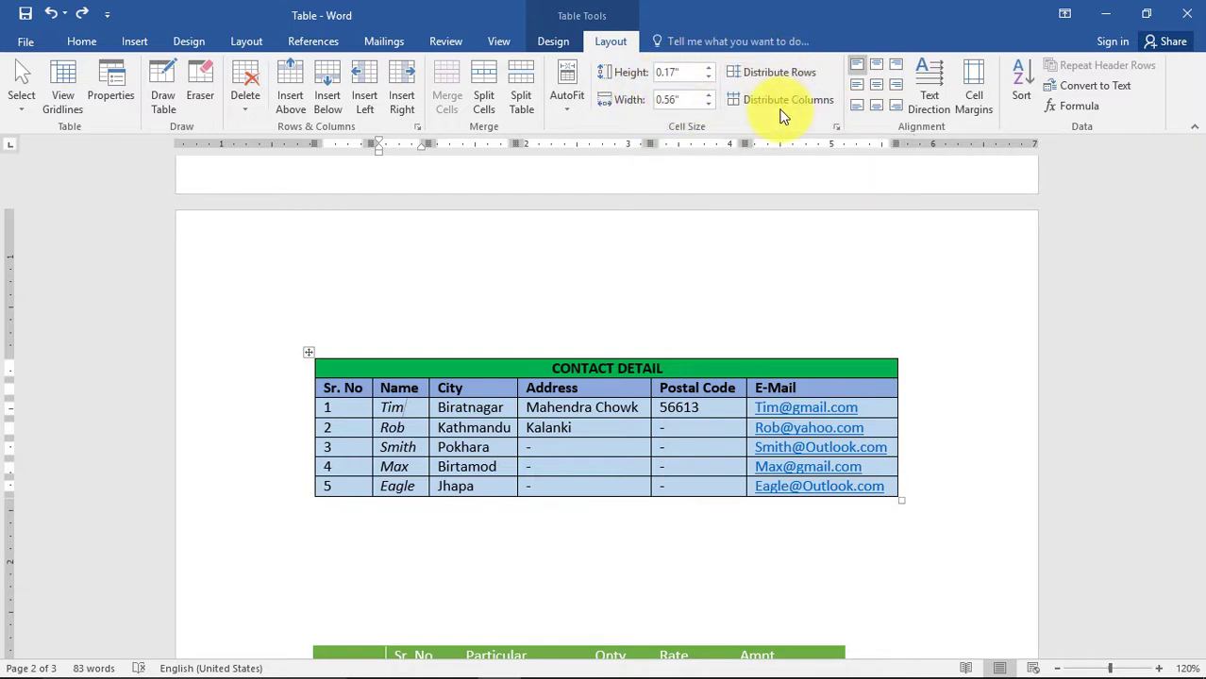
click(587, 427)
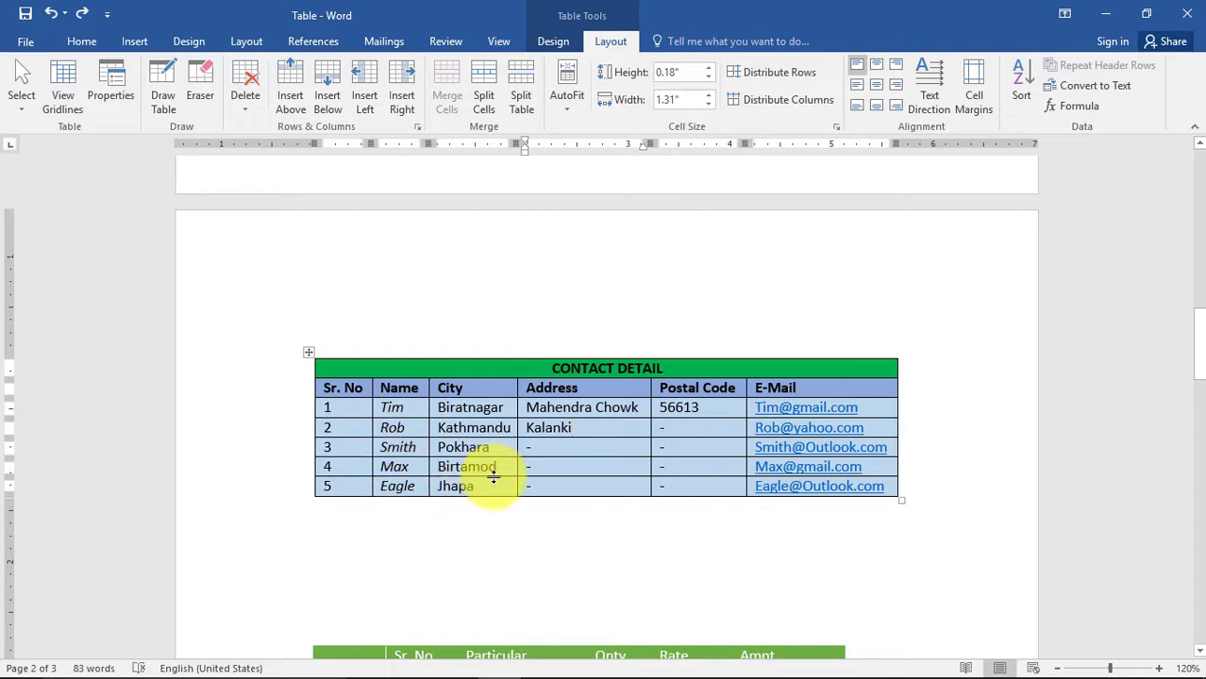
mouse_move(491, 479)
mouse_down()
mouse_move(494, 498)
mouse_move(487, 479)
mouse_up()
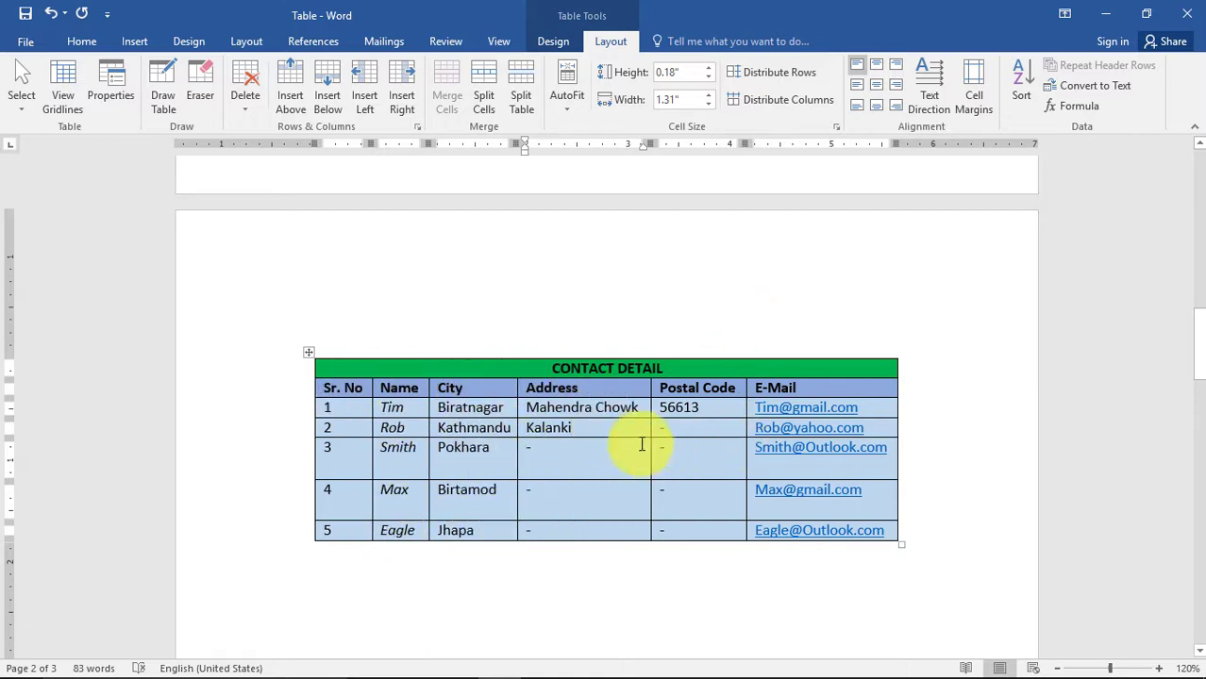
Step: Distribute all rows of the CONTACT DETAIL table to equal height and its columns to equal width
click(310, 353)
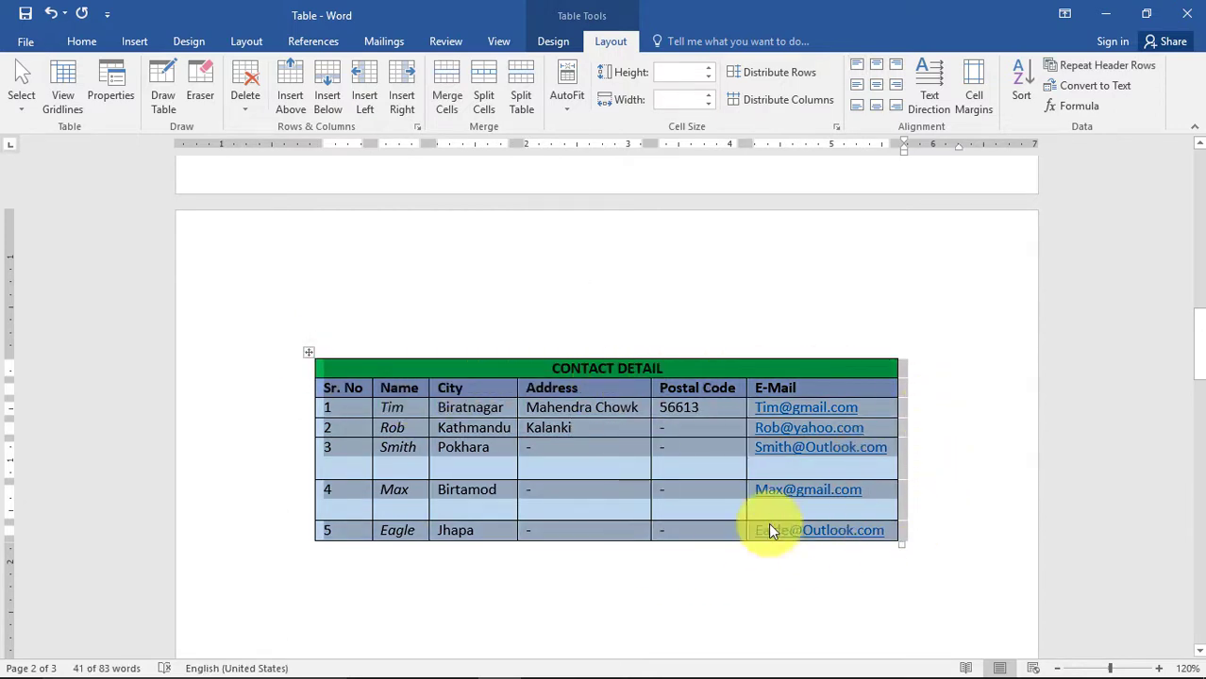
click(796, 75)
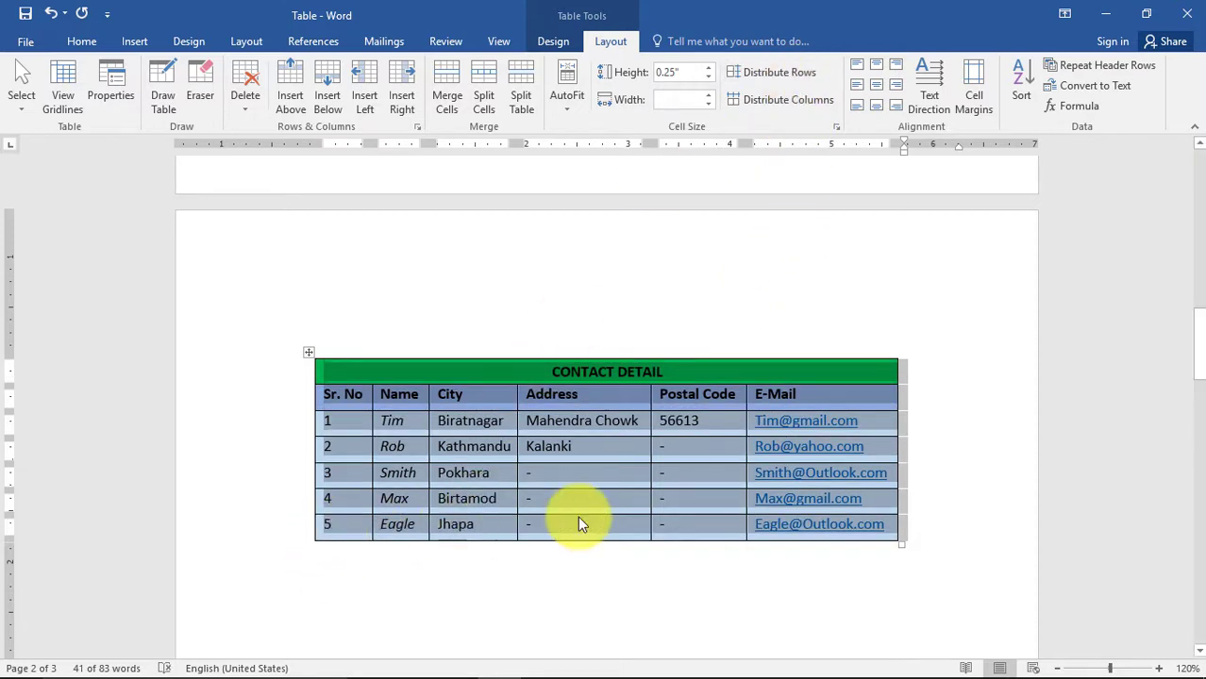
click(766, 106)
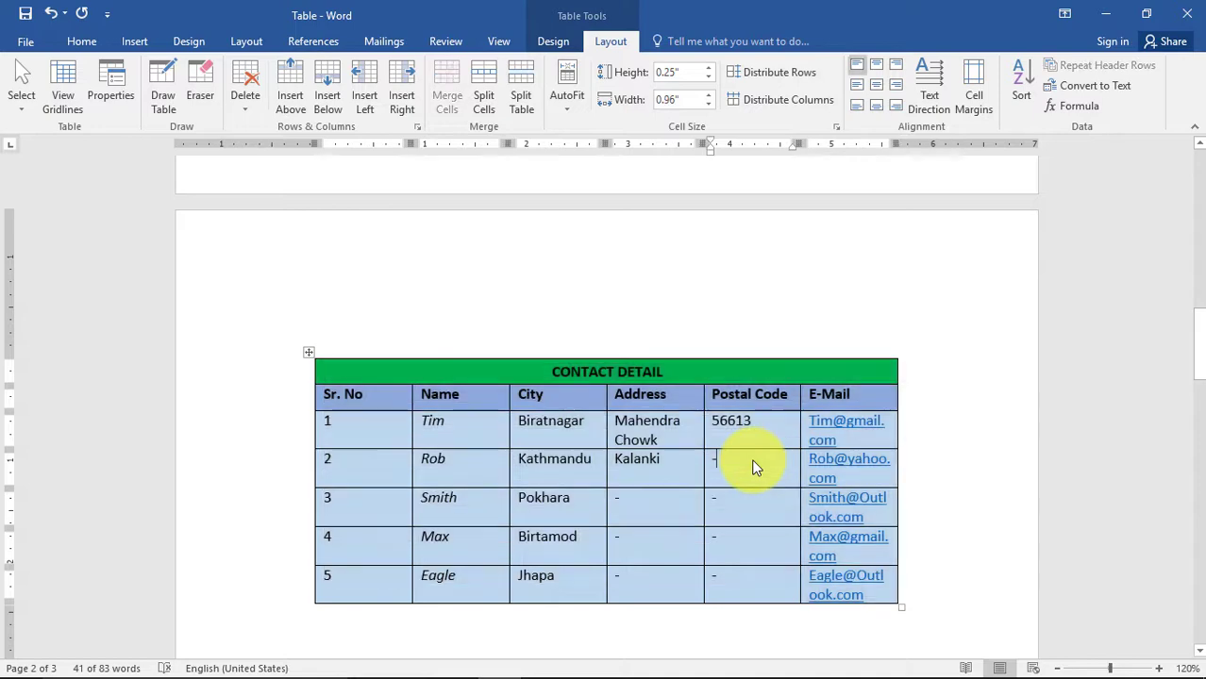
click(728, 459)
scroll(746, 459, down, 5)
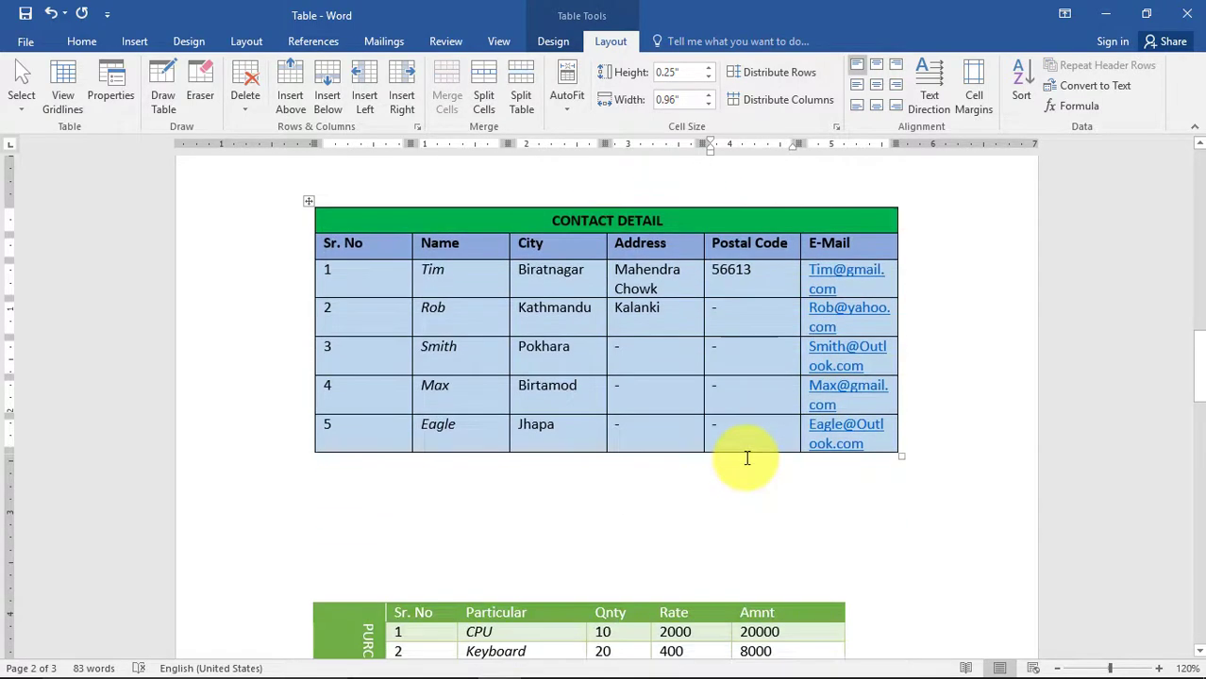